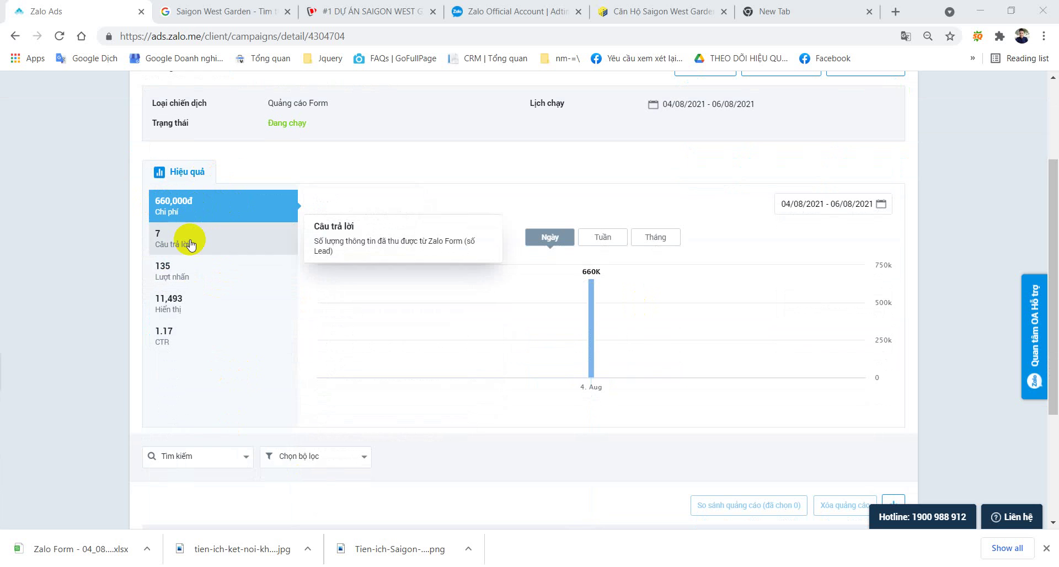
Show the Form campaign's performance chart for the Câu trả lời metric.
left_click(184, 243)
Search Google for "căn hộ saigon gòn west" in the empty browser tab.
left_click(834, 5)
left_click(825, 34)
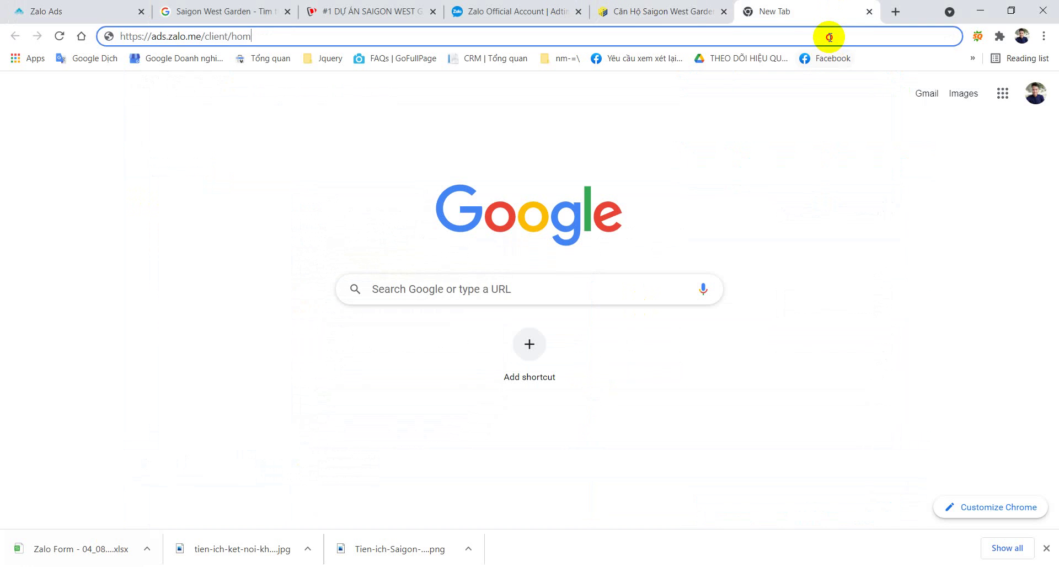
type("can")
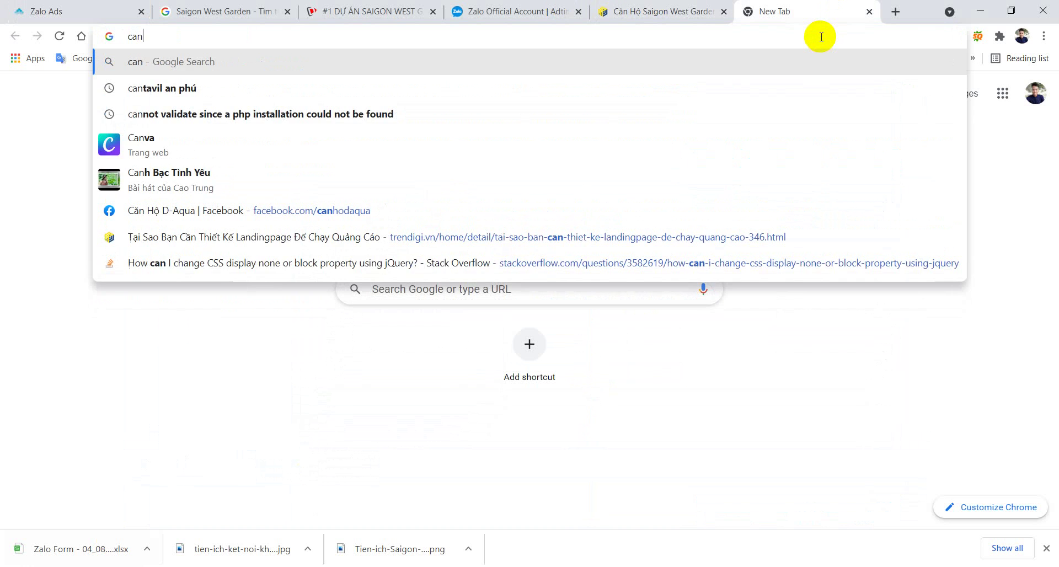
type(" hộ saif gon w")
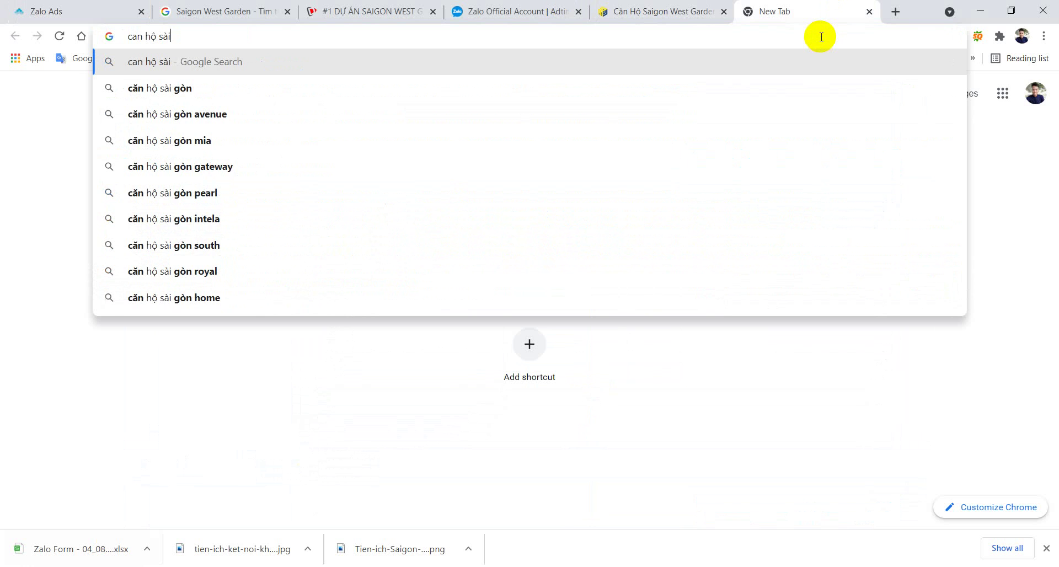
key("BackSpace")
key("BackSpace")
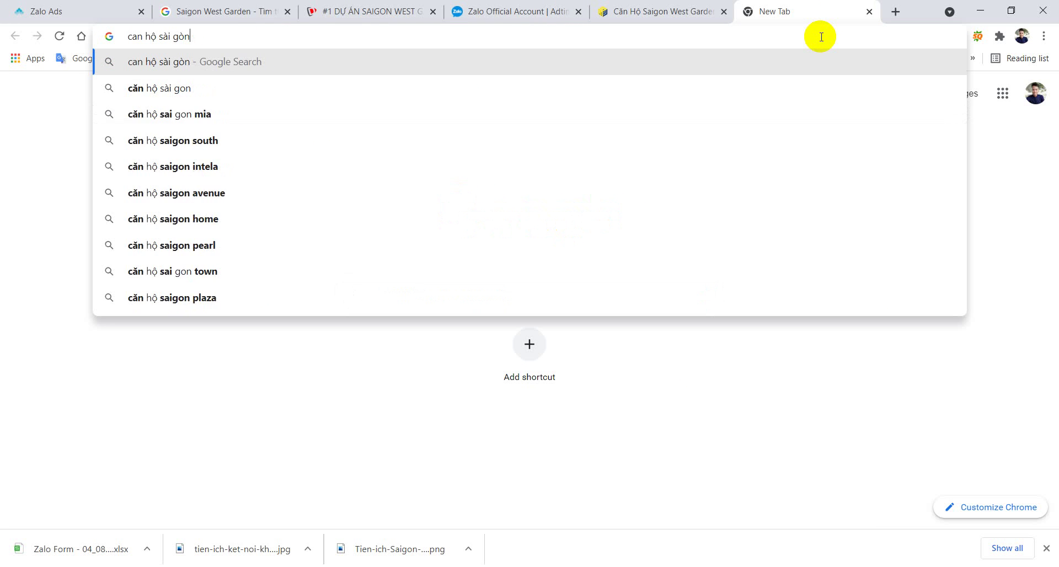
type("f w")
key("Down")
key("BackSpace")
key("BackSpace")
key("BackSpace")
key("BackSpace")
key("BackSpace")
key("BackSpace")
key("BackSpace")
key("BackSpace")
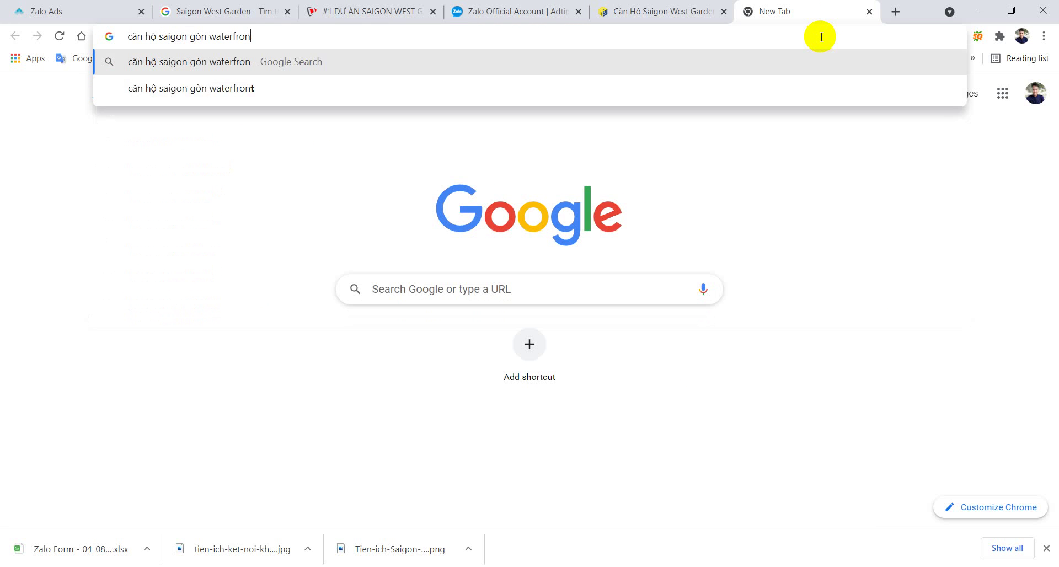
key("BackSpace")
type("est")
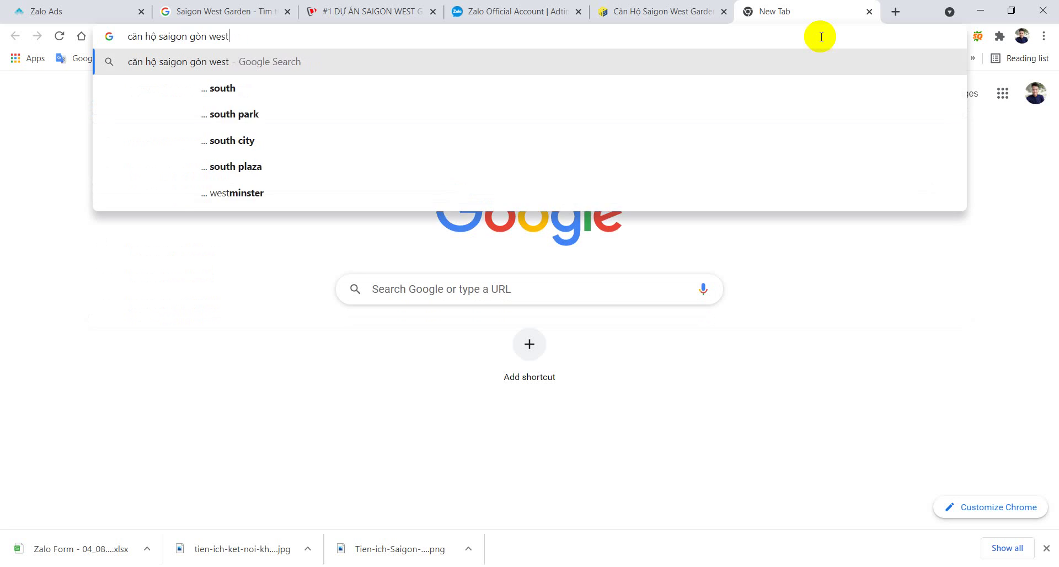
key("Return")
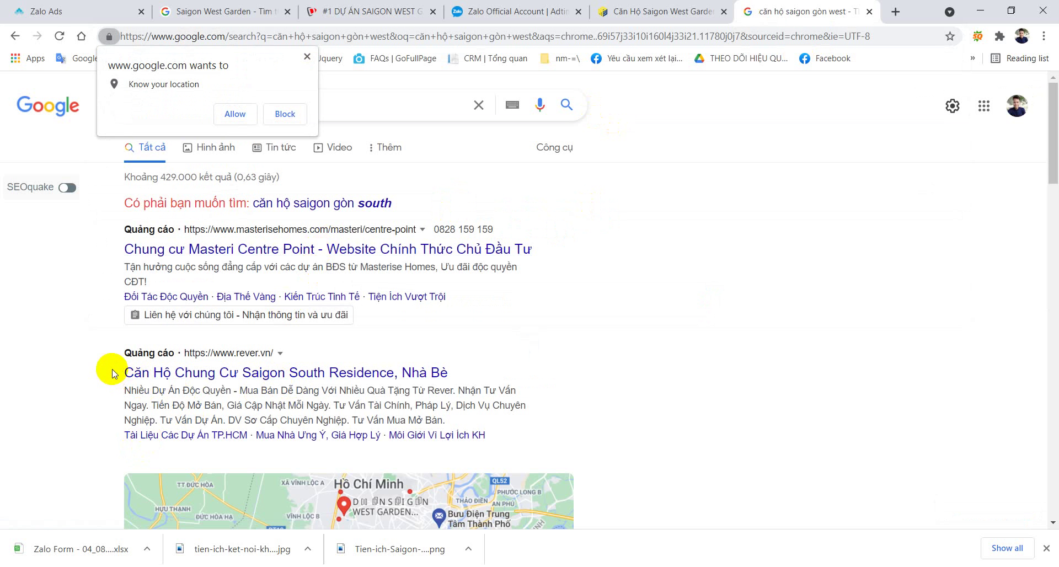
Dismiss the location request and search again for "căn hộ saigon west", without the word "gòn".
scroll(129, 380, "down", 6)
scroll(184, 165, "up", 3)
left_click(308, 56)
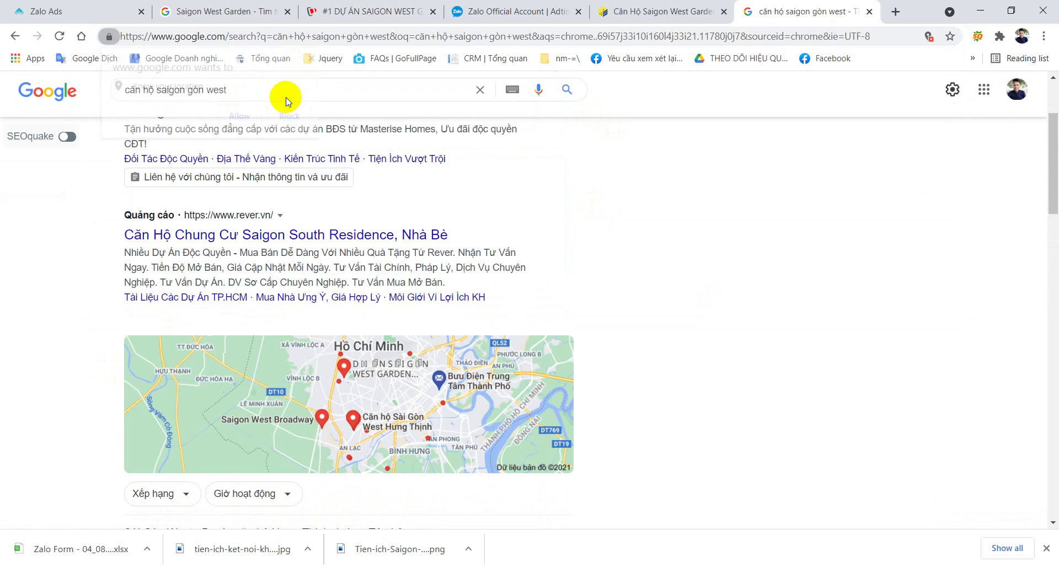
left_click(194, 89)
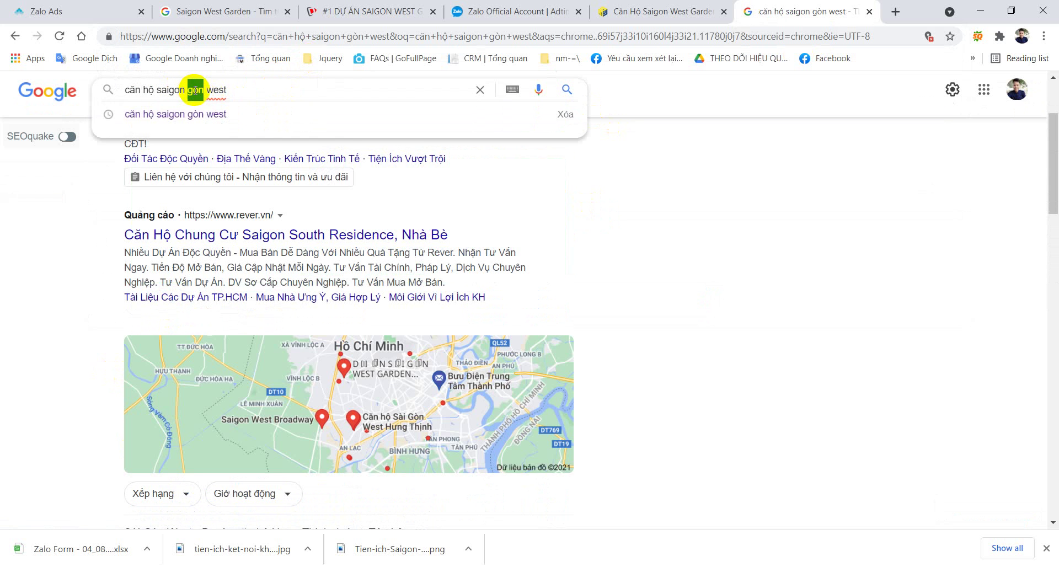
key("Return")
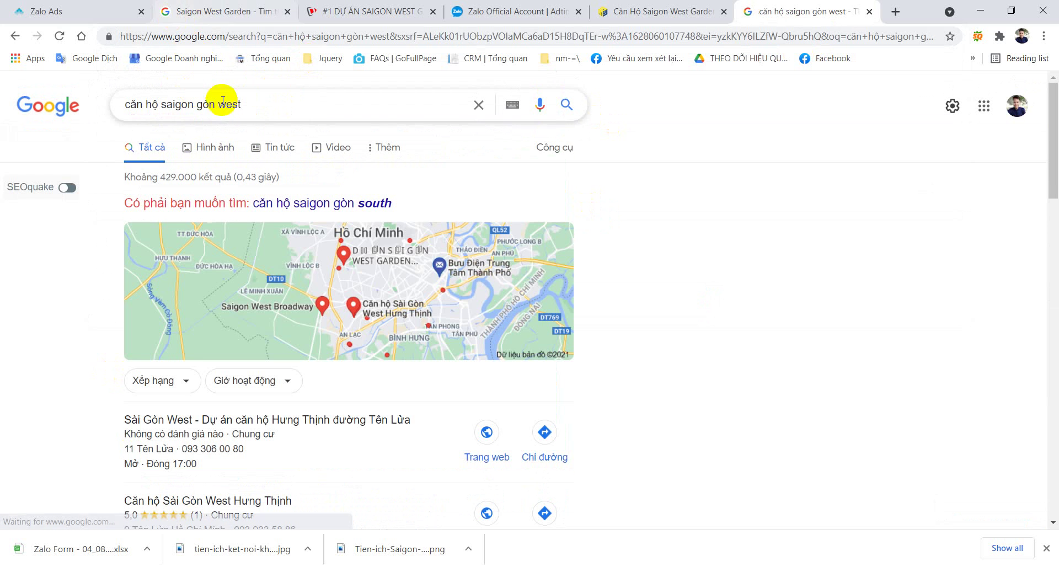
double_click(209, 105)
key("BackSpace")
key("Return")
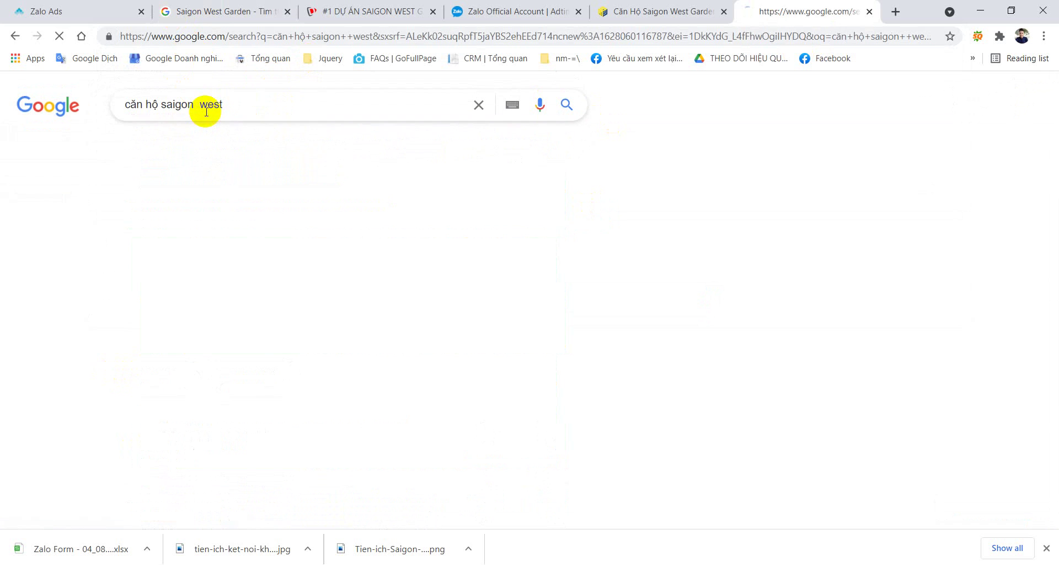
Examine the search results for the Saigon West project names, highlighting "Căn hộ Saigon West Hưng Thịnh" in the last ad.
scroll(162, 311, "down", 15)
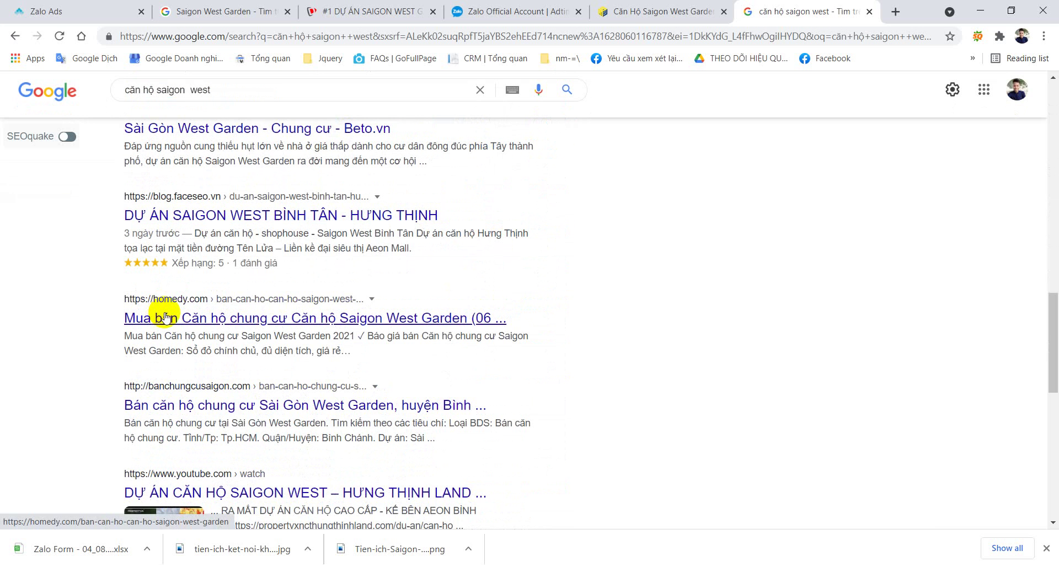
scroll(162, 315, "up", 3)
left_click_drag(59, 331, 259, 337)
scroll(593, 320, "down", 8)
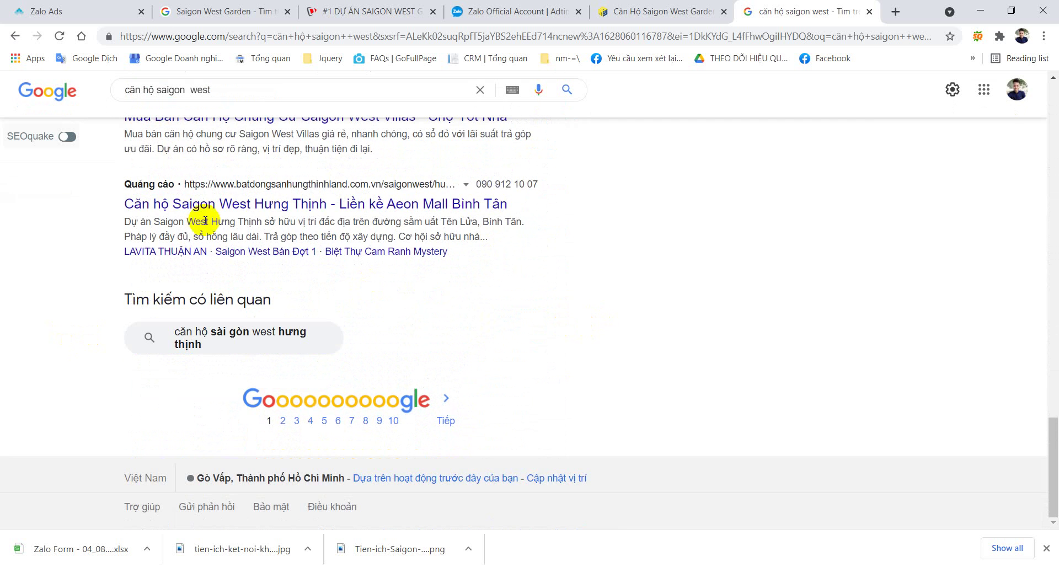
scroll(276, 248, "up", 2)
left_click_drag(110, 340, 327, 342)
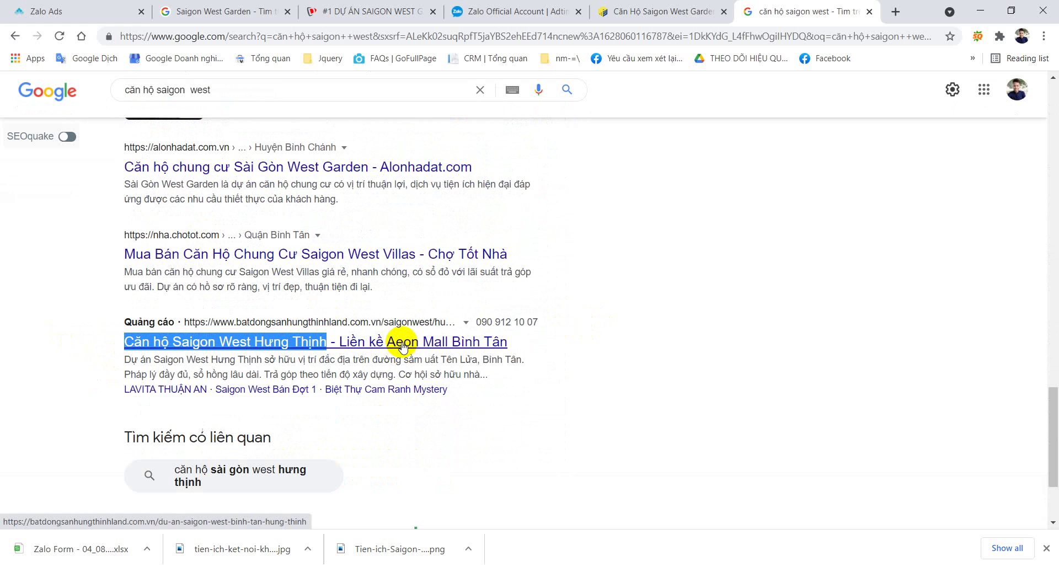
left_click(705, 286)
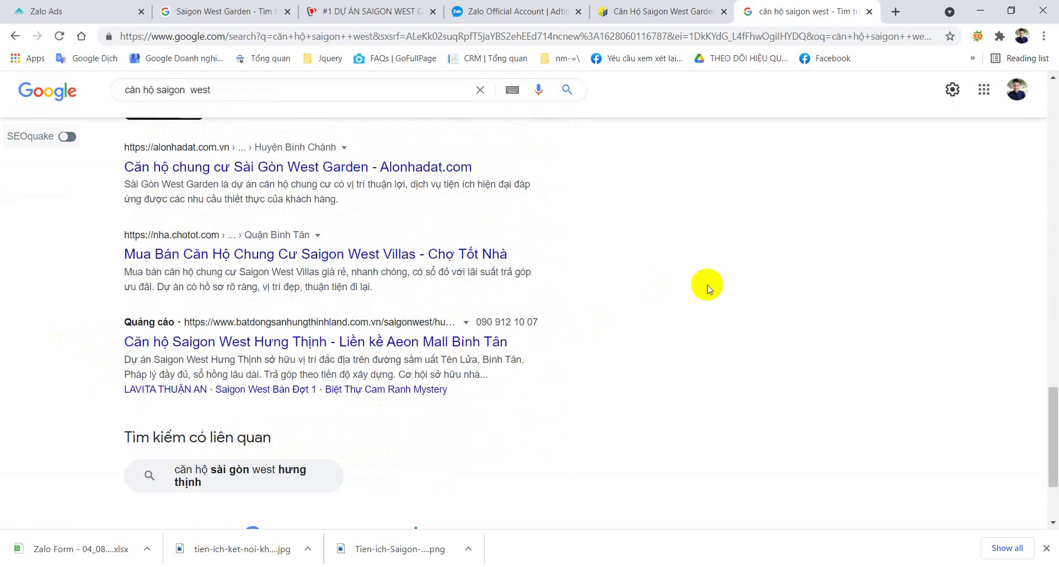
Open the ad result "Căn hộ Saigon West Hưng Thịnh - Liền kề Aeon Mall Bình Tân" and view its project overview.
left_click(433, 345)
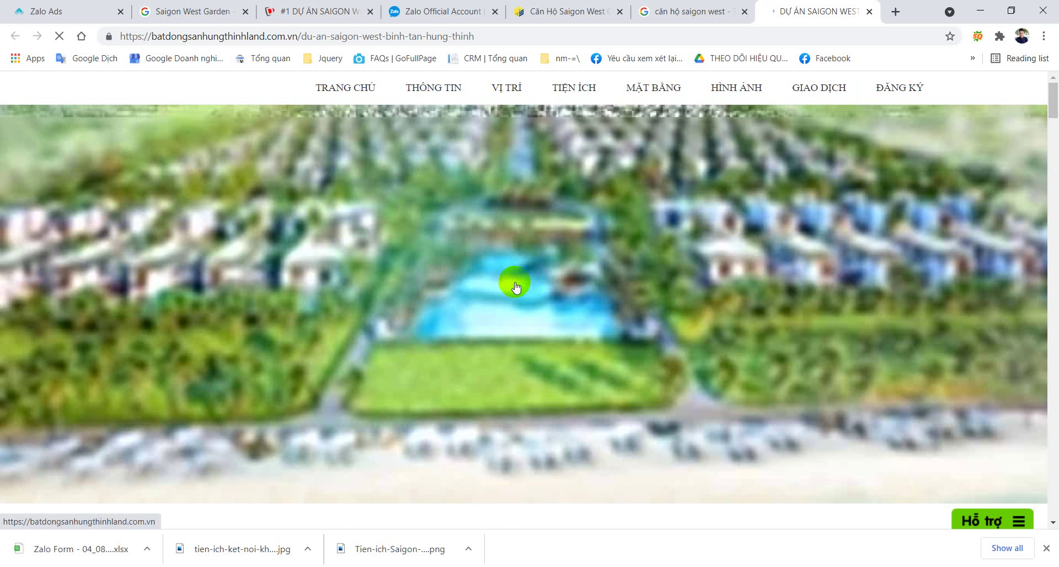
left_click(515, 286)
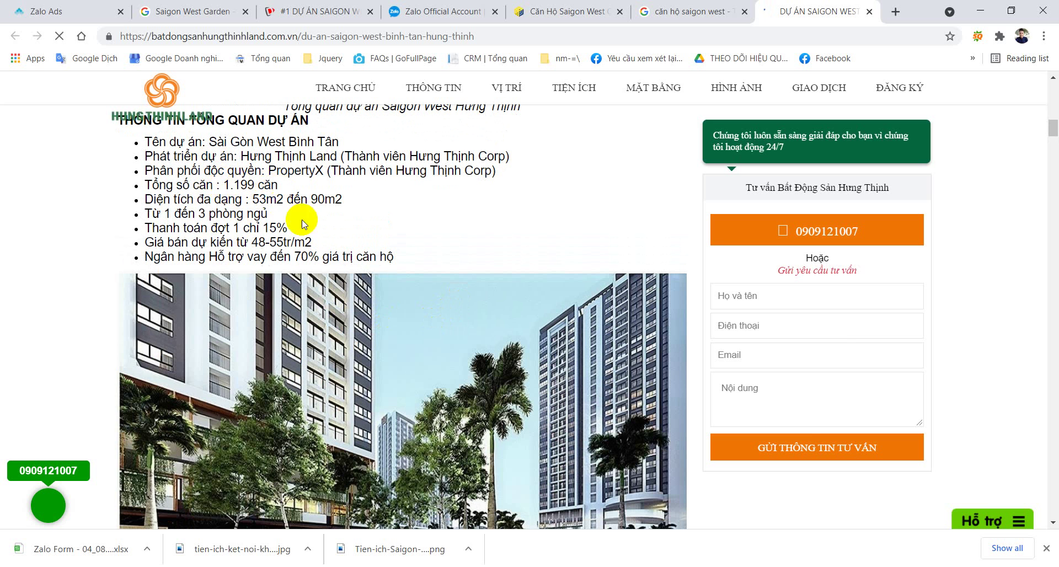
left_click(1001, 303)
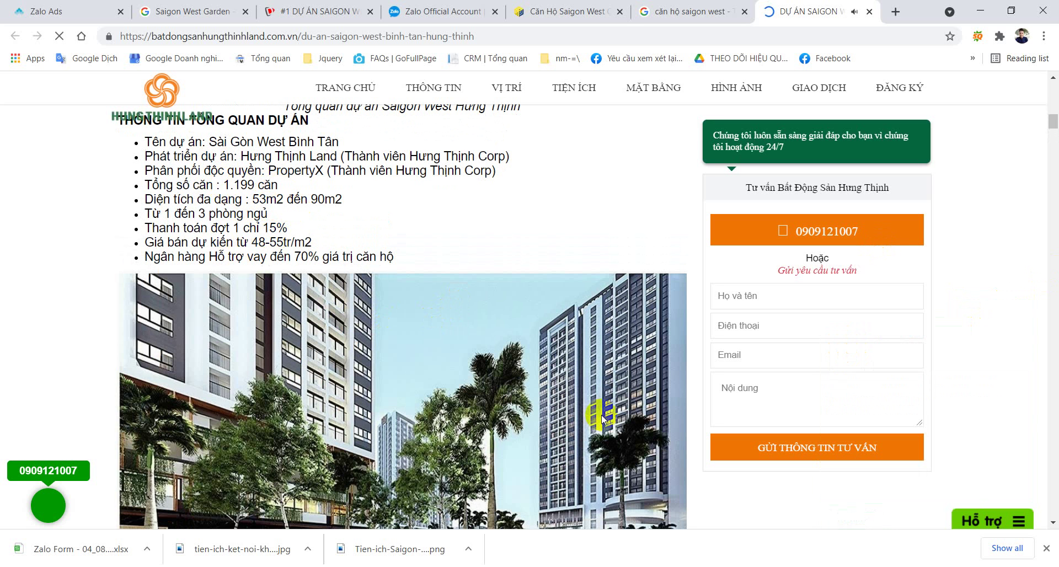
scroll(499, 280, "up", 2)
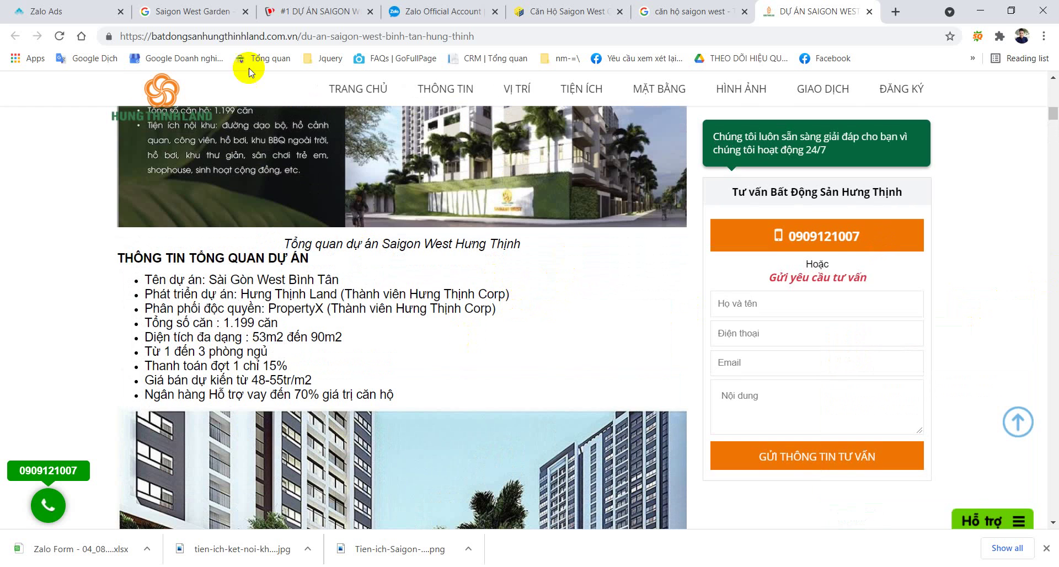
Return to the Zalo Ads campaign, open the Saigon West Garden ad's details and review its preview, cost and audience.
left_click(41, 10)
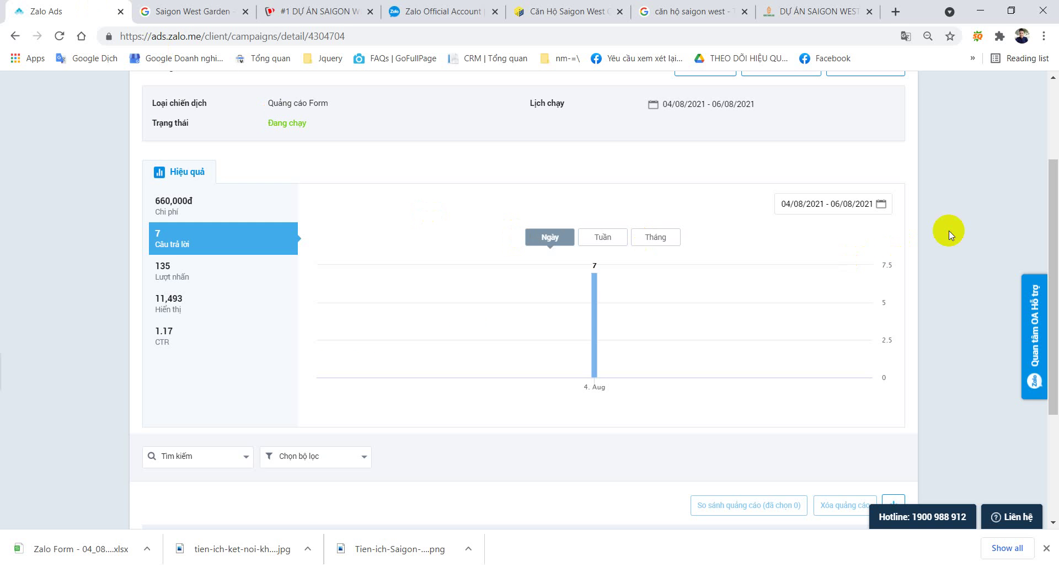
scroll(315, 407, "down", 3)
left_click(314, 375)
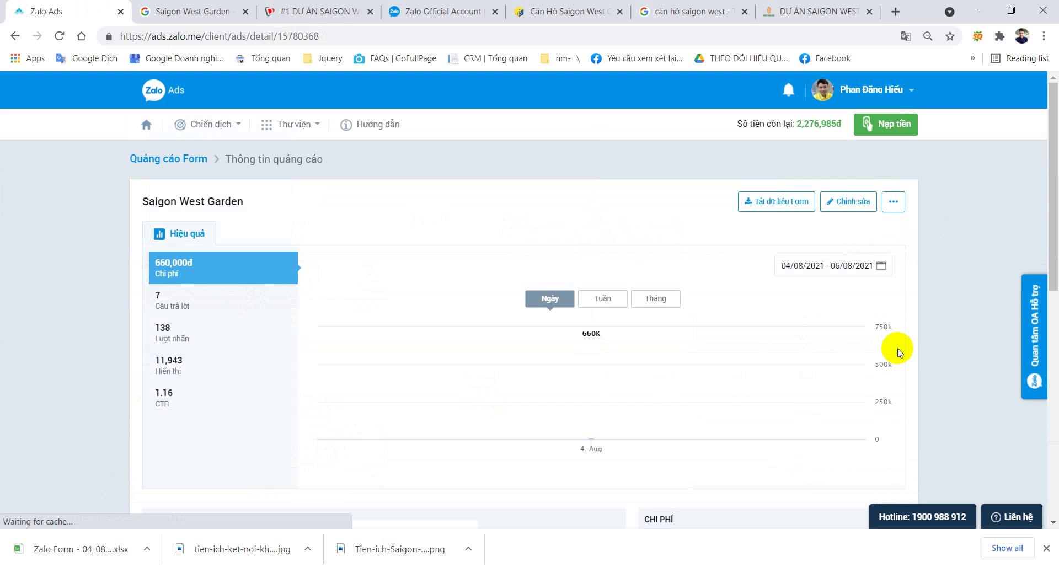
scroll(863, 309, "down", 6)
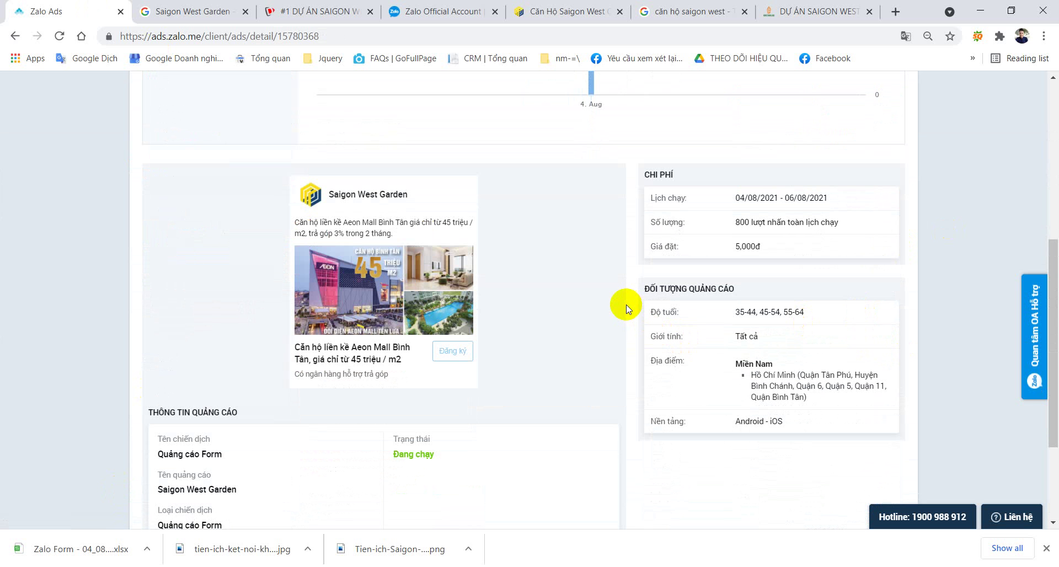
scroll(625, 308, "up", 3)
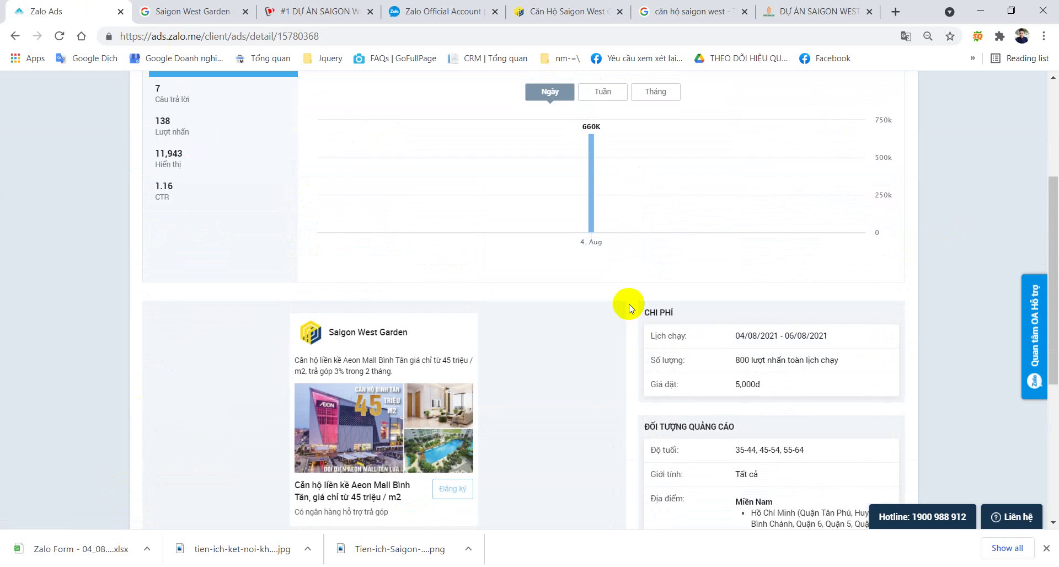
Go back to the Saigon West project website and examine the perspective images and the apartment location section.
key("ctrl+shift+Tab")
scroll(527, 336, "down", 5)
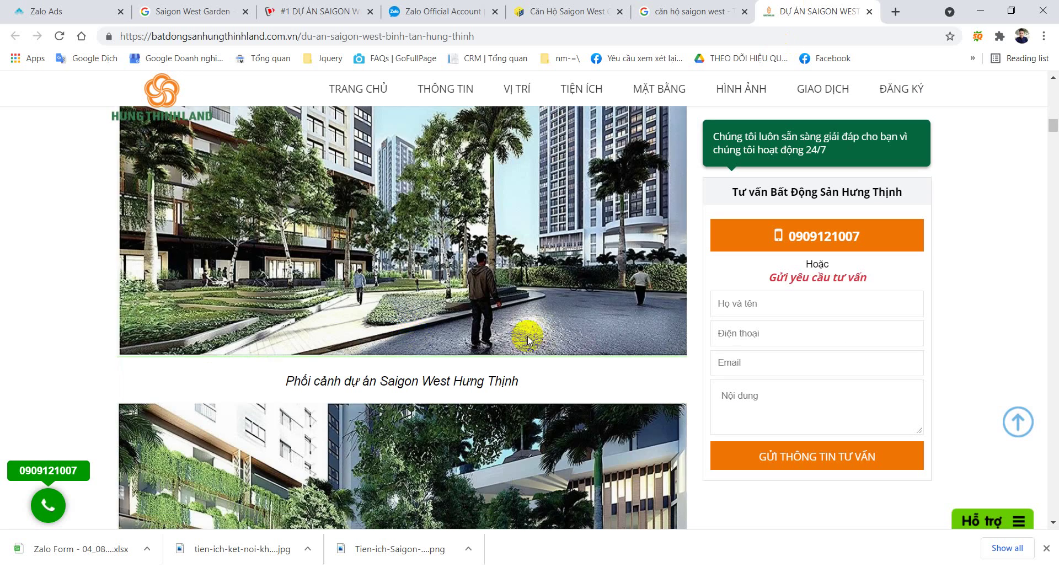
scroll(432, 342, "down", 10)
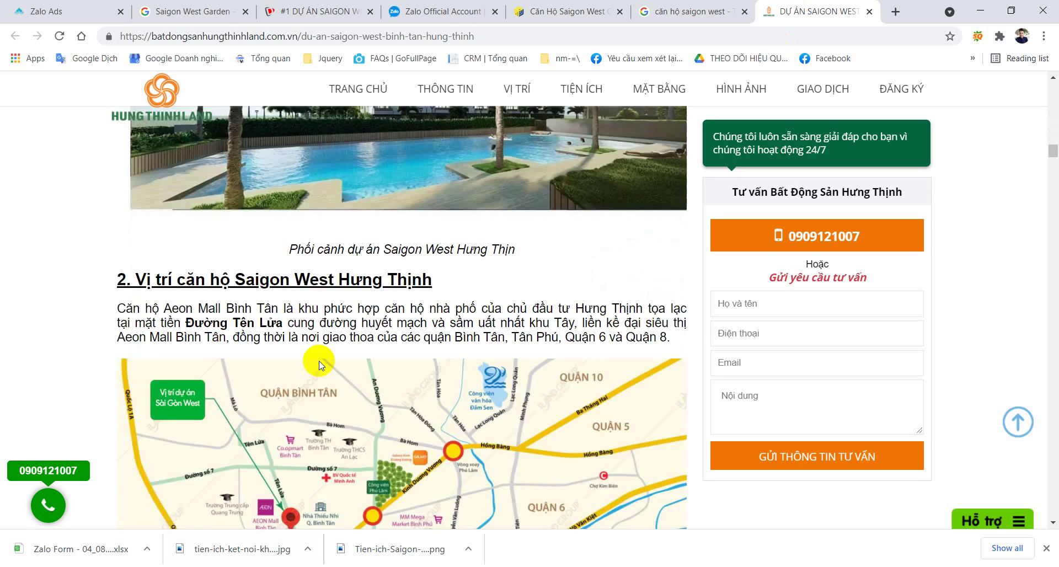
scroll(319, 366, "up", 5)
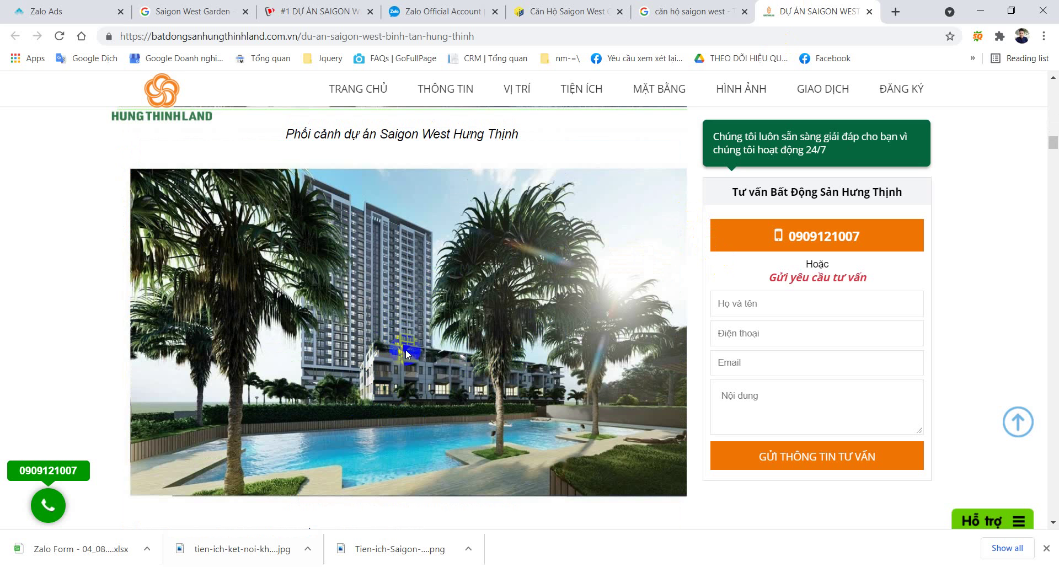
scroll(406, 349, "down", 3)
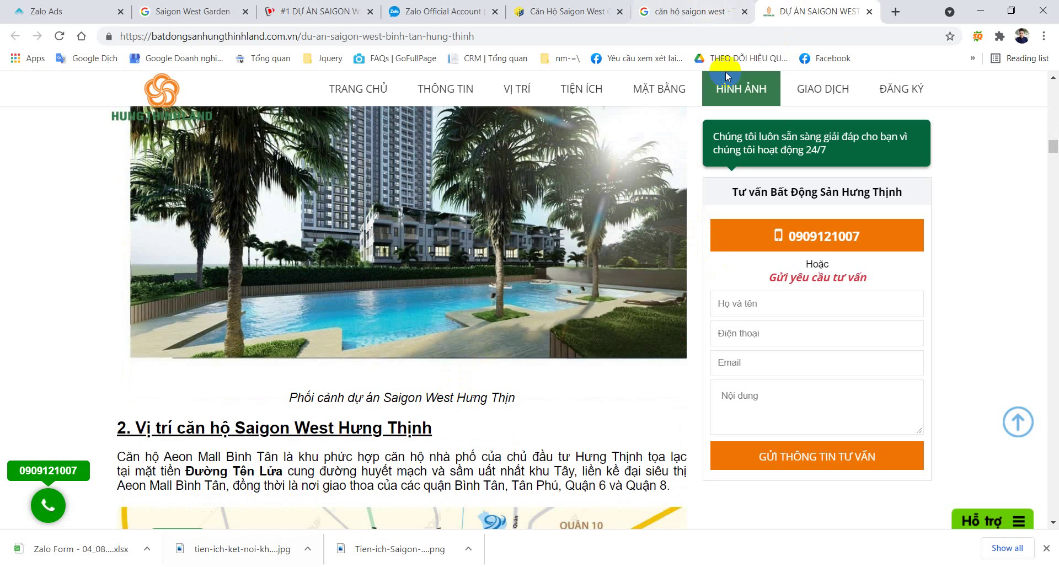
Return to the Saigon West Garden ad details and examine the preview's description, highlighting the "Aeon Mall Bình Tân" and price wording.
left_click(140, 6)
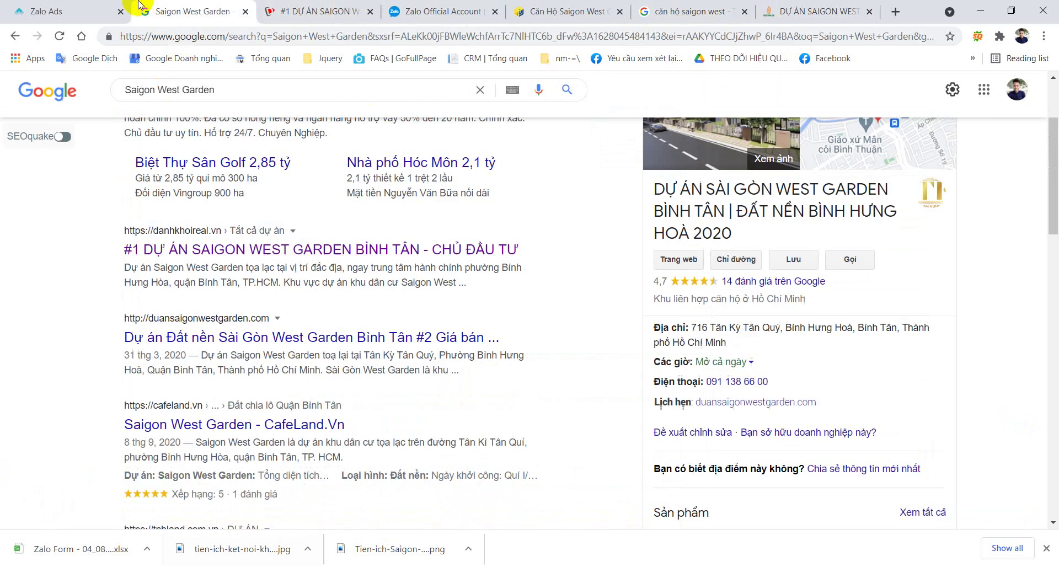
left_click(14, 7)
scroll(600, 352, "down", 4)
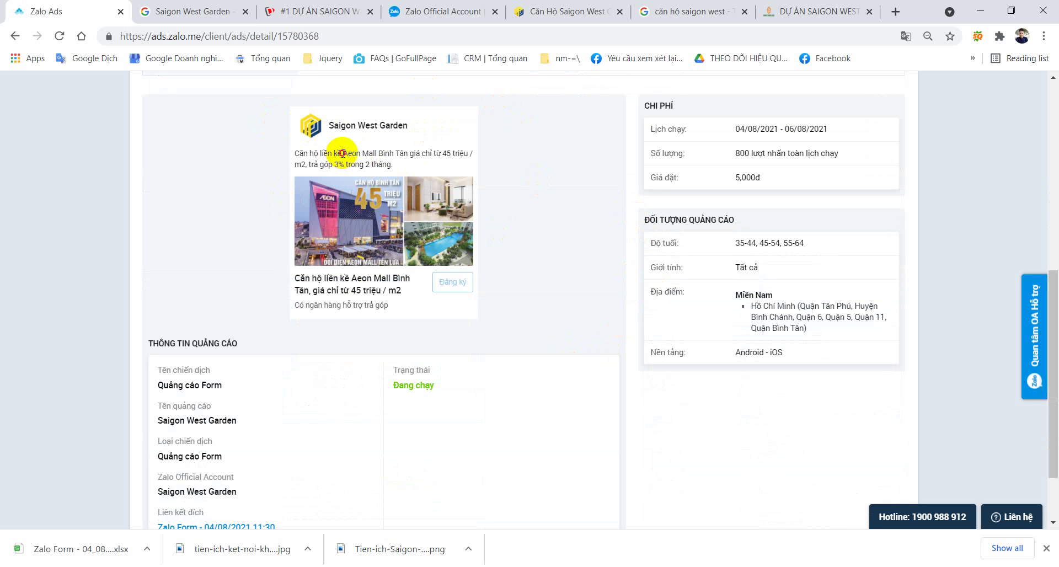
left_click_drag(342, 153, 407, 150)
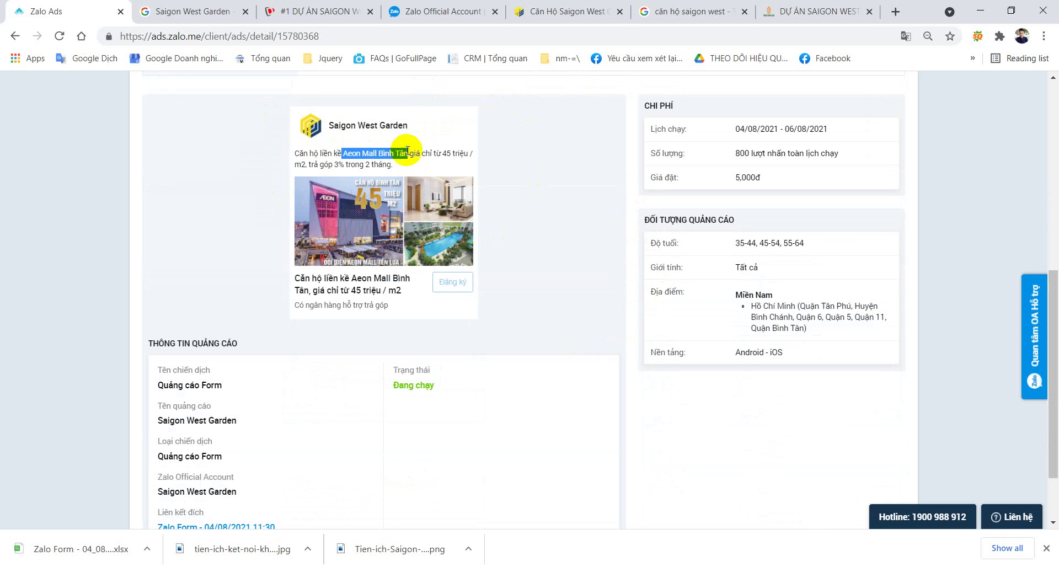
left_click(631, 203)
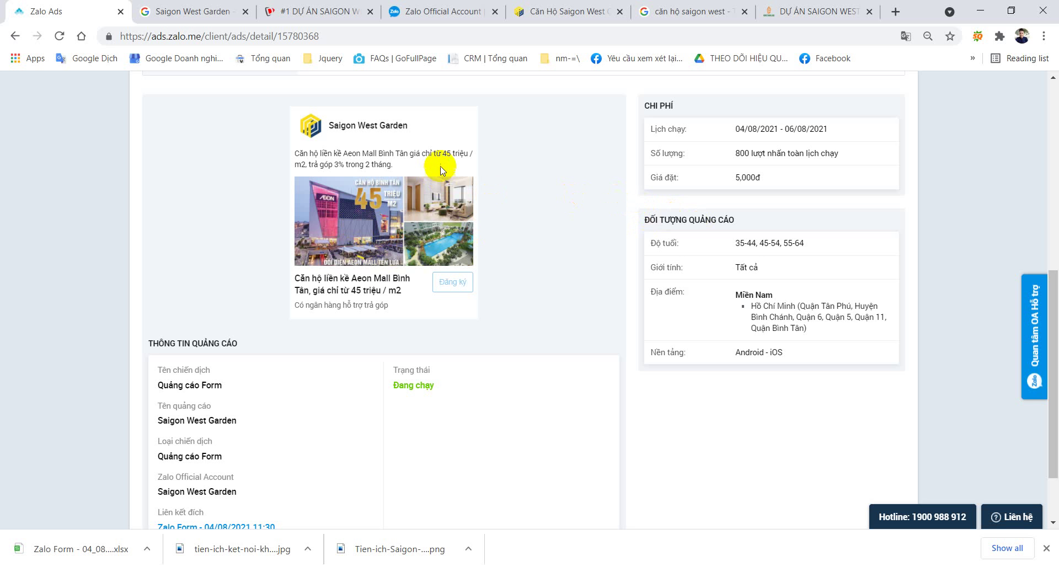
triple_click(413, 166)
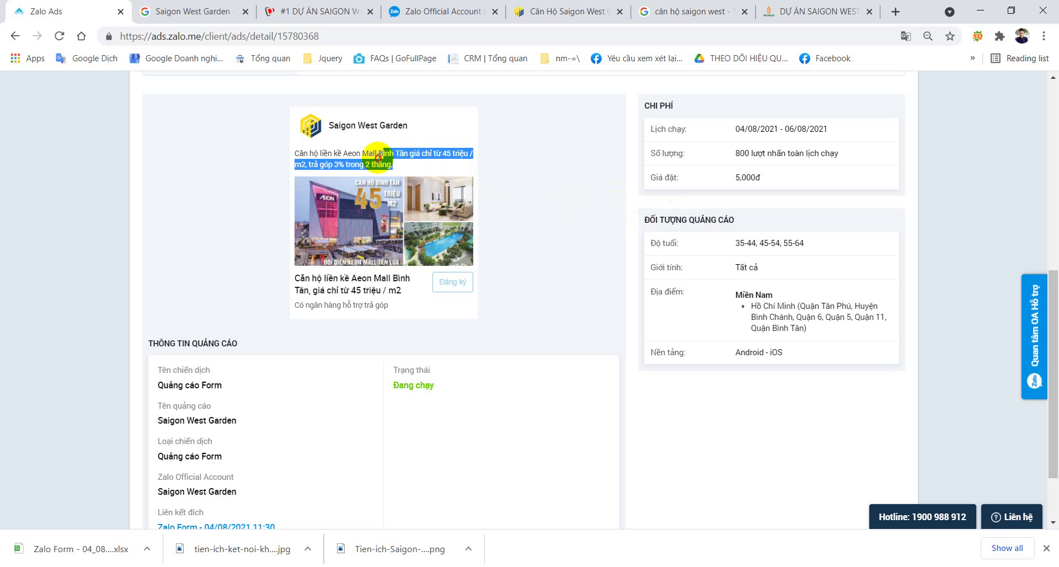
left_click(648, 245)
Open the Saigon West Garden ad for editing and highlight the targeted Hồ Chí Minh districts in the audience summary.
scroll(635, 231, "up", 3)
scroll(640, 237, "down", 4)
scroll(650, 252, "up", 8)
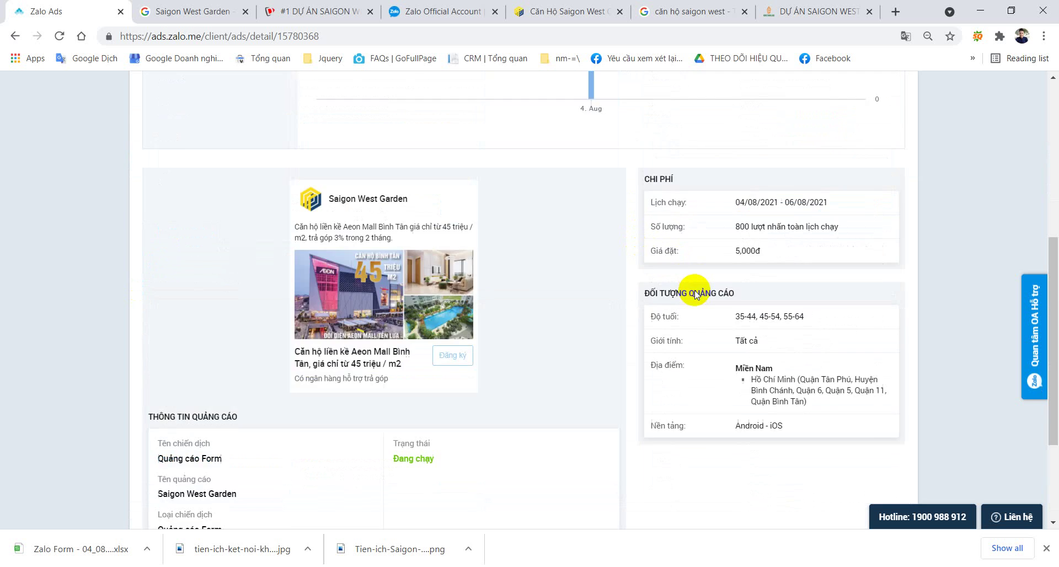
left_click(833, 203)
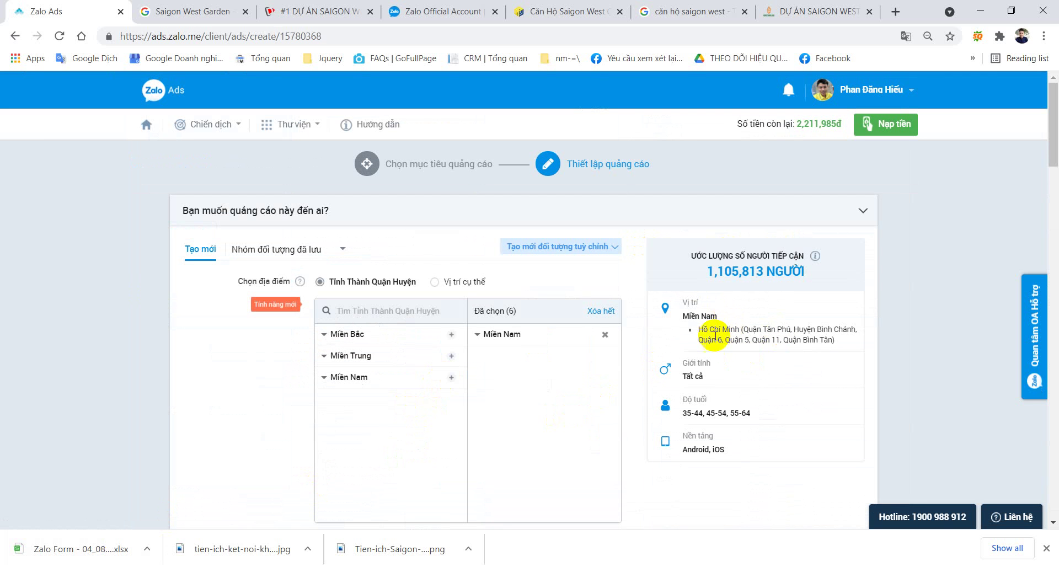
left_click_drag(698, 330, 839, 347)
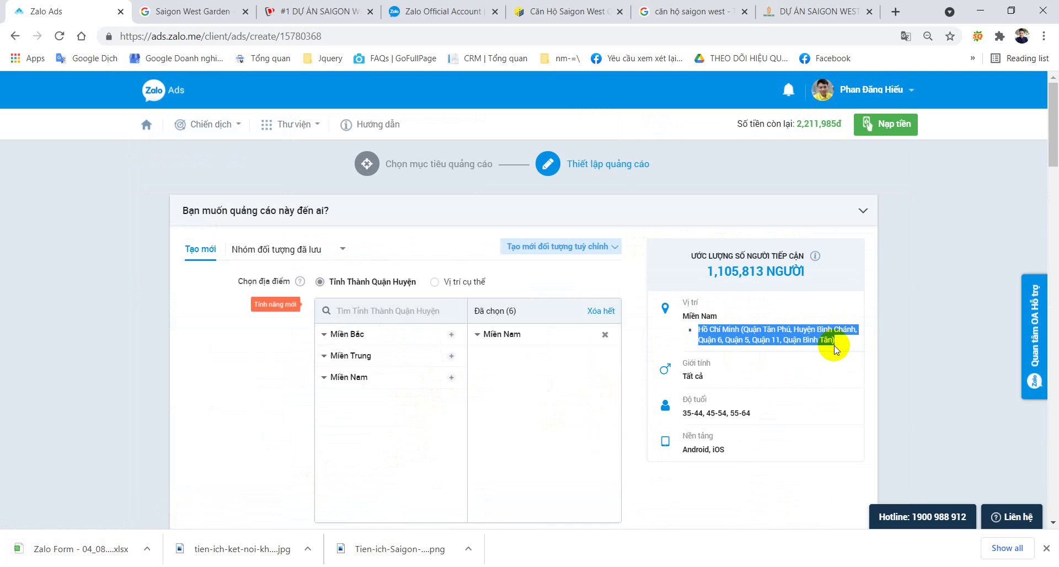
Highlight "Quận 11" in the ad's audience summary and examine the location, gender, age and platform targeting.
left_click(935, 296)
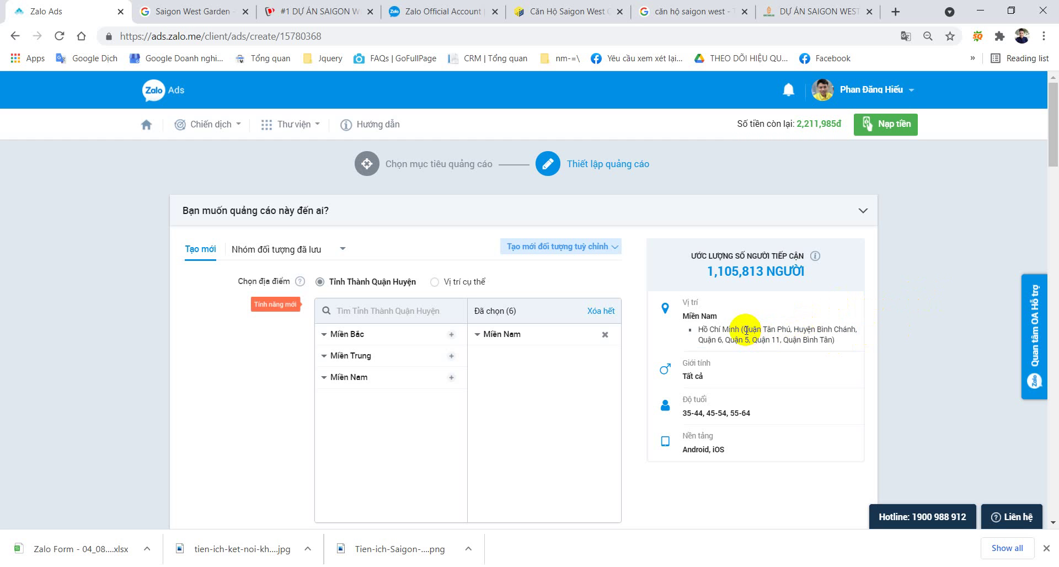
left_click_drag(752, 340, 776, 340)
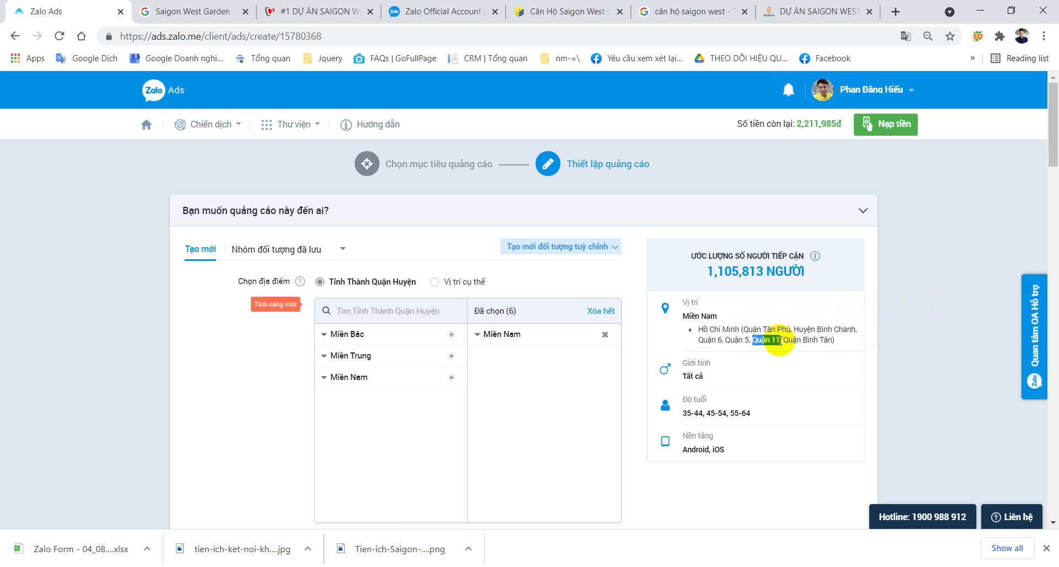
left_click(962, 247)
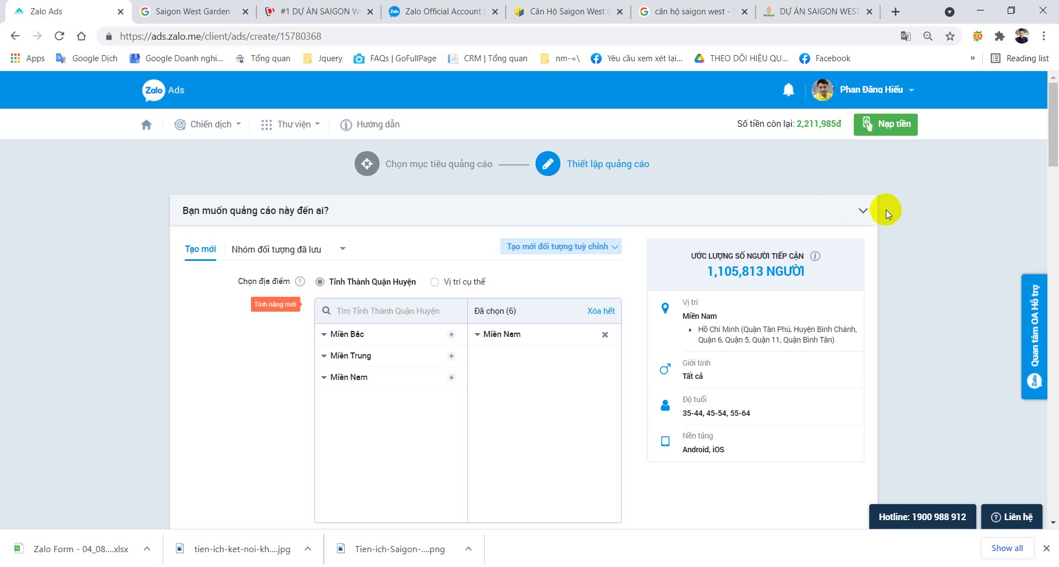
scroll(906, 210, "down", 3)
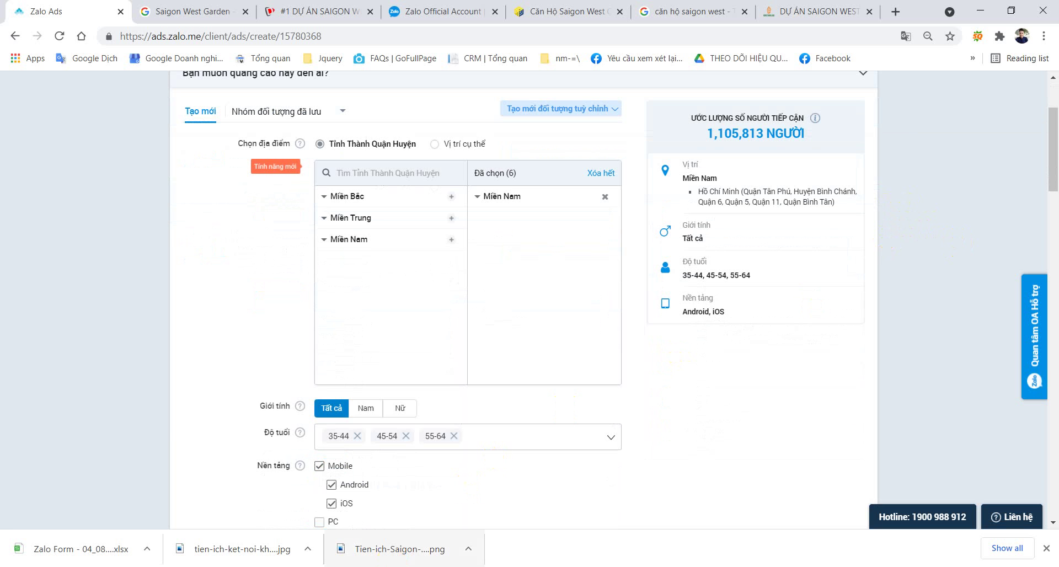
Open a new Google Chrome window under the other browser profile.
key("super")
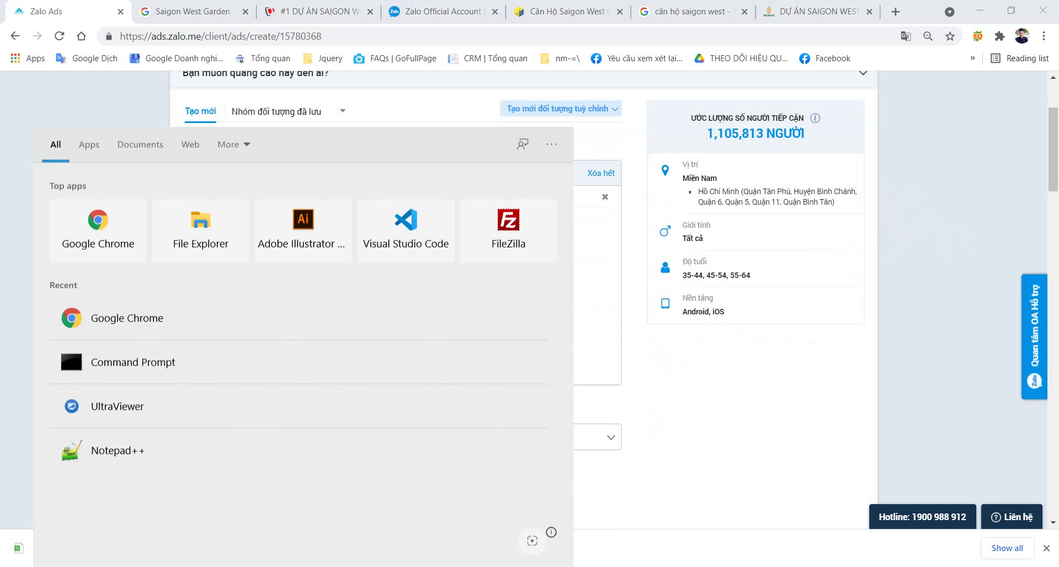
left_click(98, 223)
scroll(762, 285, "down", 5)
left_click(549, 319)
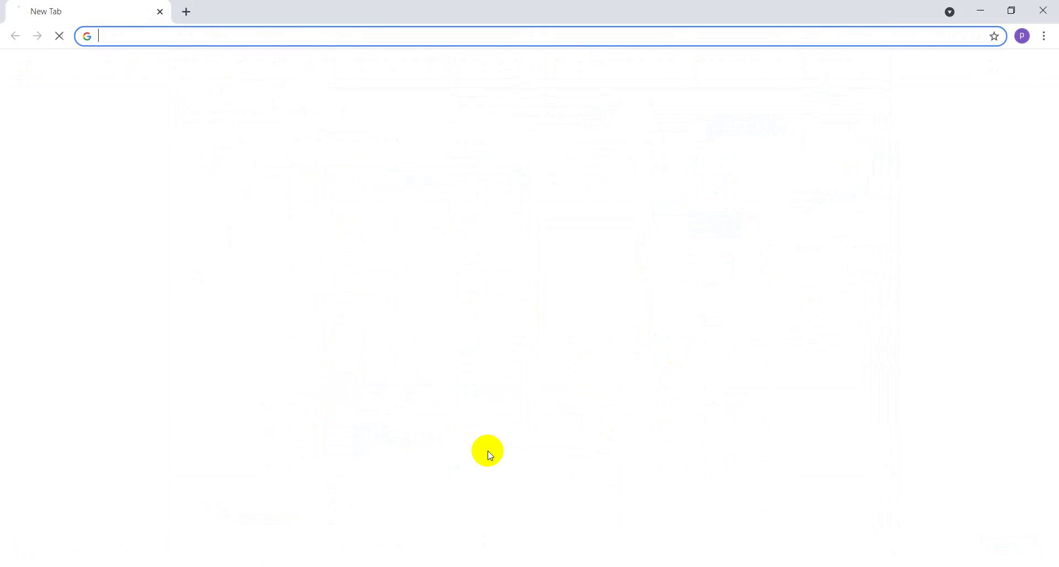
Go to the Facebook Ad Library (Thư viện quảng cáo) at facebook.com/ads/library in the new window.
type("z")
key("BackSpace")
type("fa")
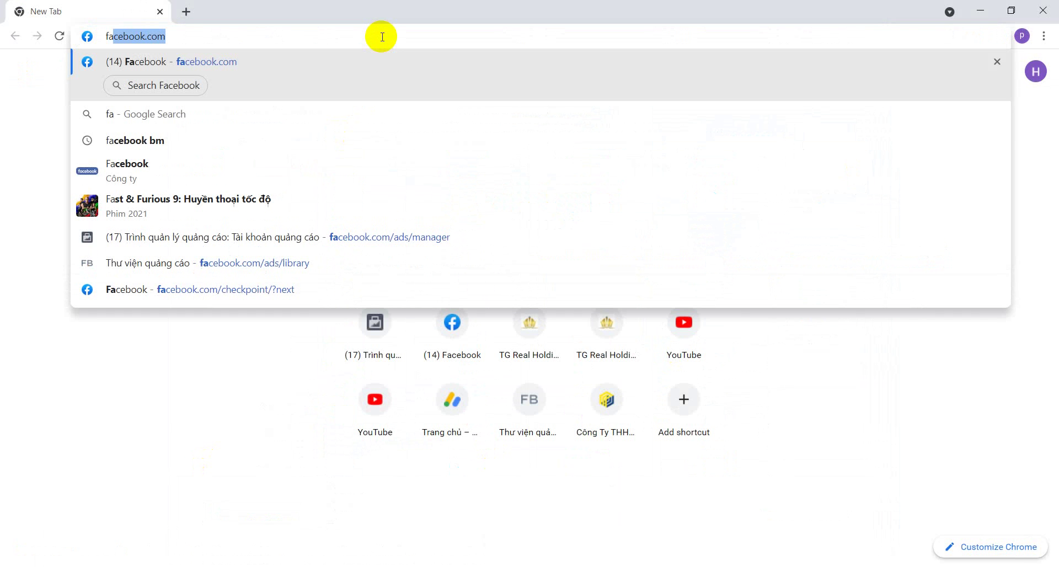
key("Down")
key("Down")
key("Down")
key("Down")
key("Down")
key("Down")
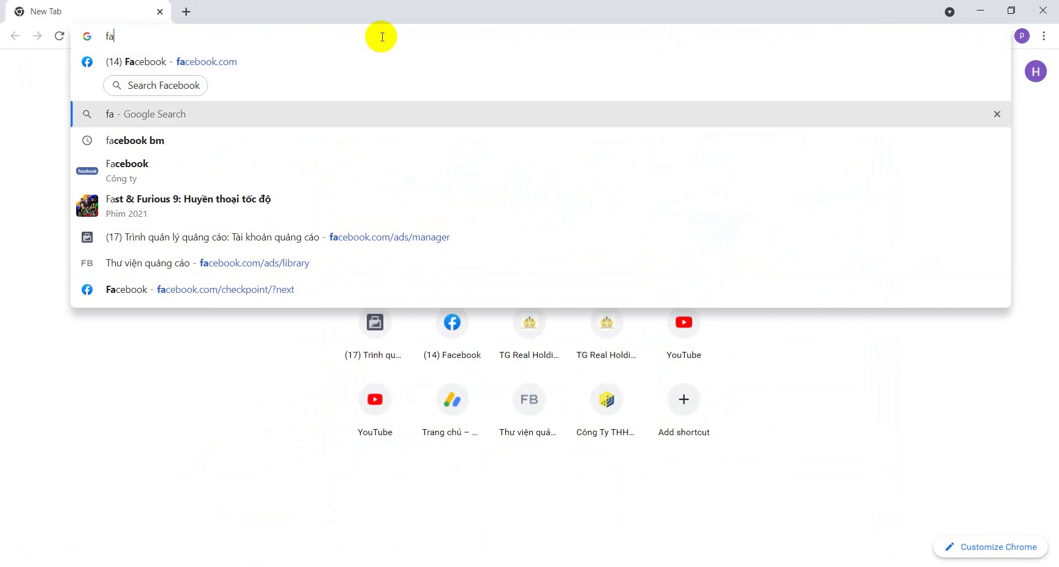
key("shift+Left")
key("shift+Left")
key("shift+Left")
key("shift+Left")
key("shift+Left")
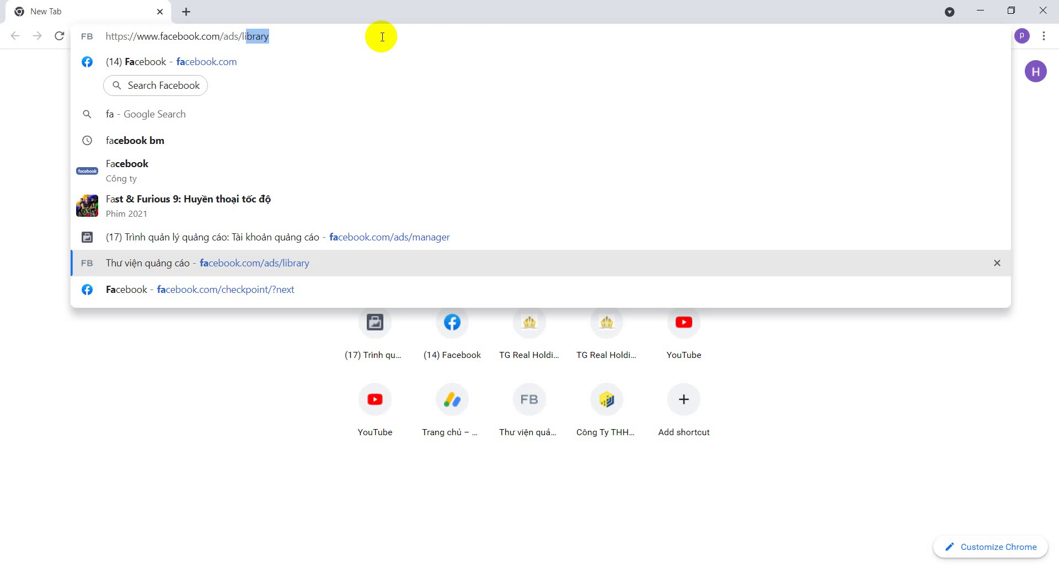
key("shift+Left")
key("shift+Left")
key("shift+Left")
key("Return")
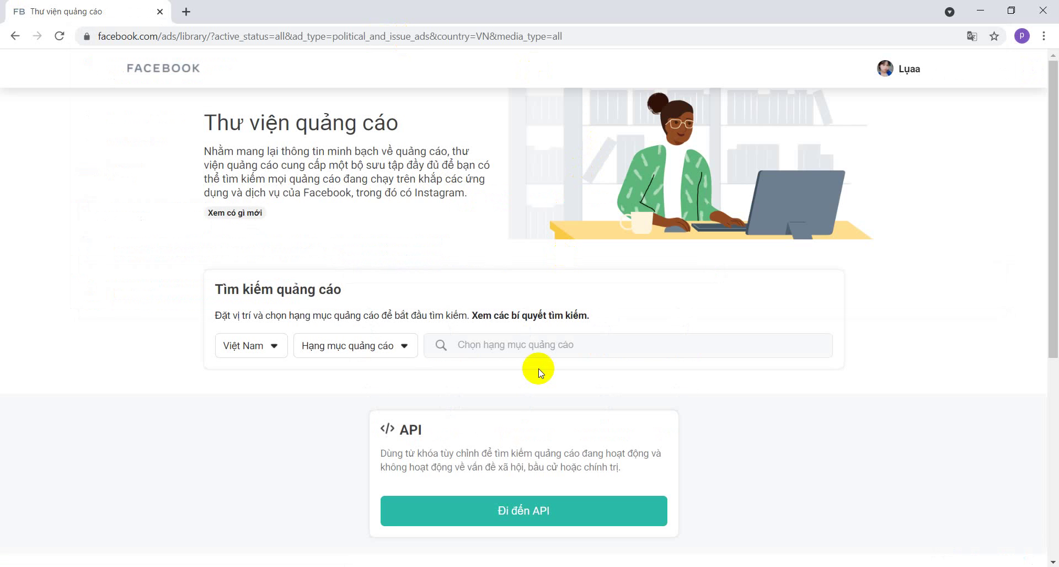
Set the ad category to "Tất cả quảng cáo", run the recent search "can ho sài gon west" and dismiss the filter tip.
left_click(379, 346)
left_click(333, 406)
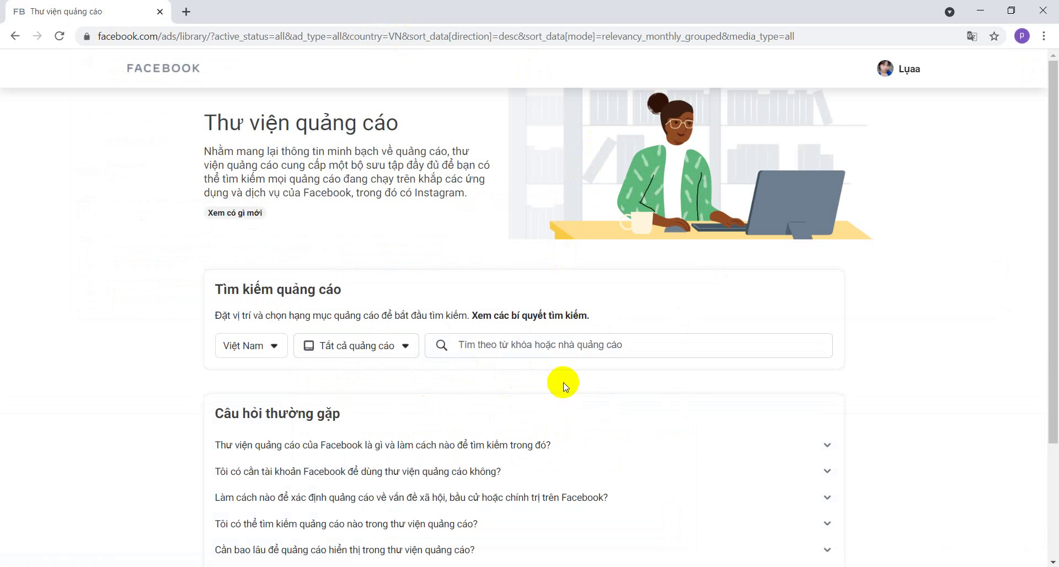
left_click(571, 346)
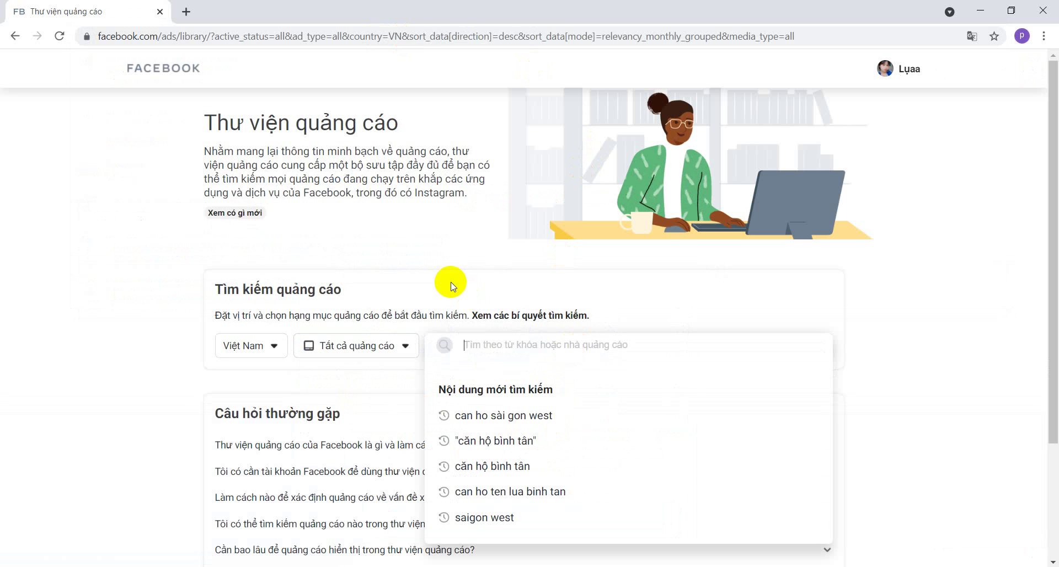
left_click(534, 421)
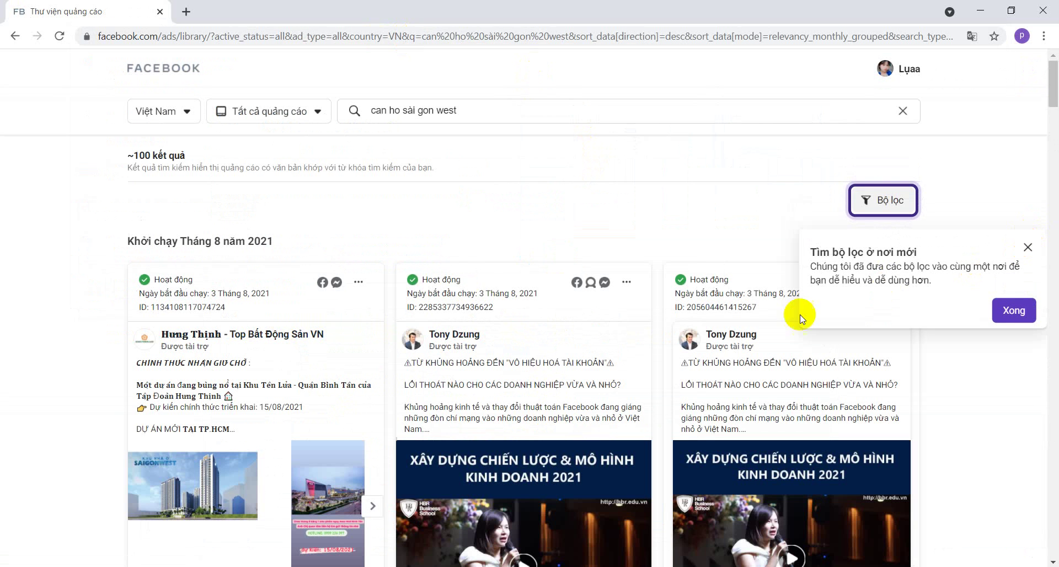
left_click(1027, 248)
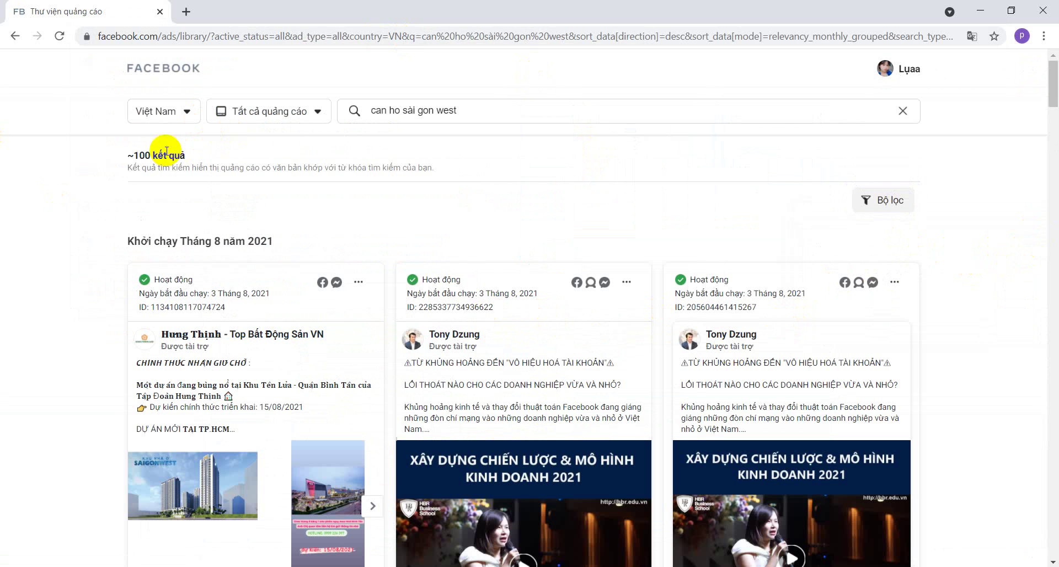
Highlight the number of results and expand the full text of the first Hưng Thịnh ad.
double_click(142, 155)
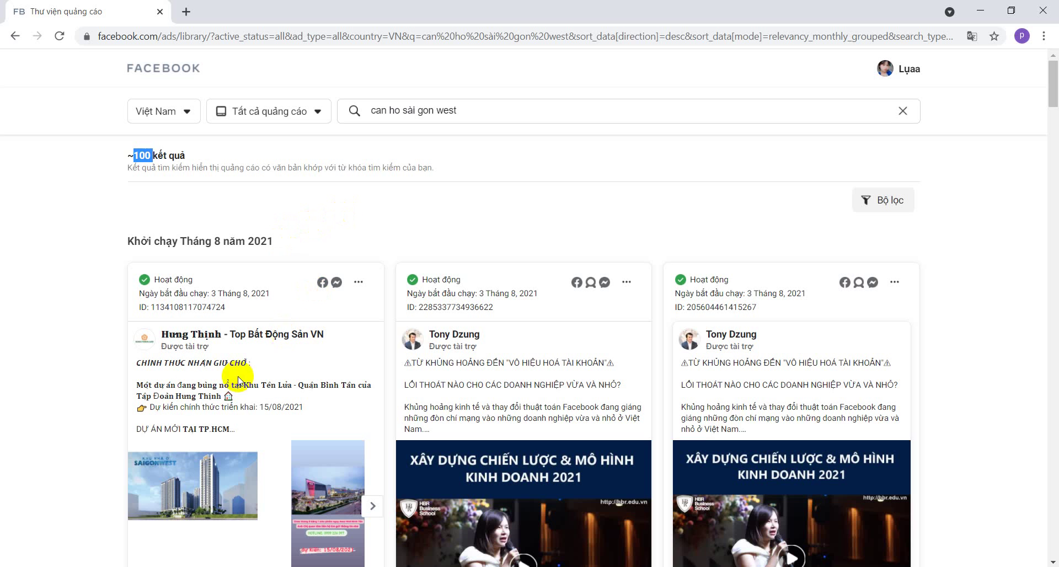
double_click(176, 363)
left_click(514, 214)
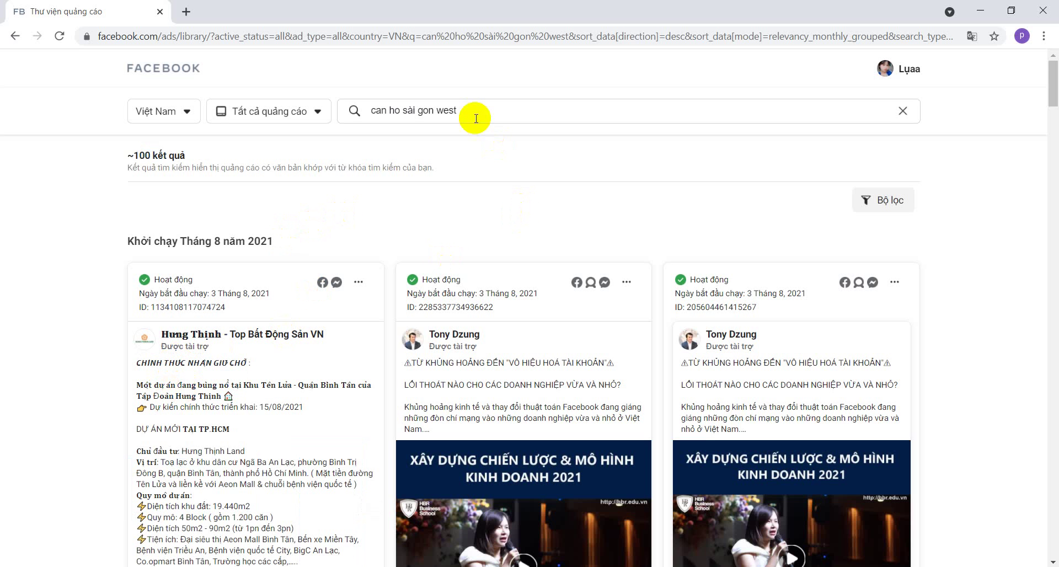
Add the Vietnamese accents to the search phrase and search the ad library for "căn hộ sài gòn west".
left_click(428, 114)
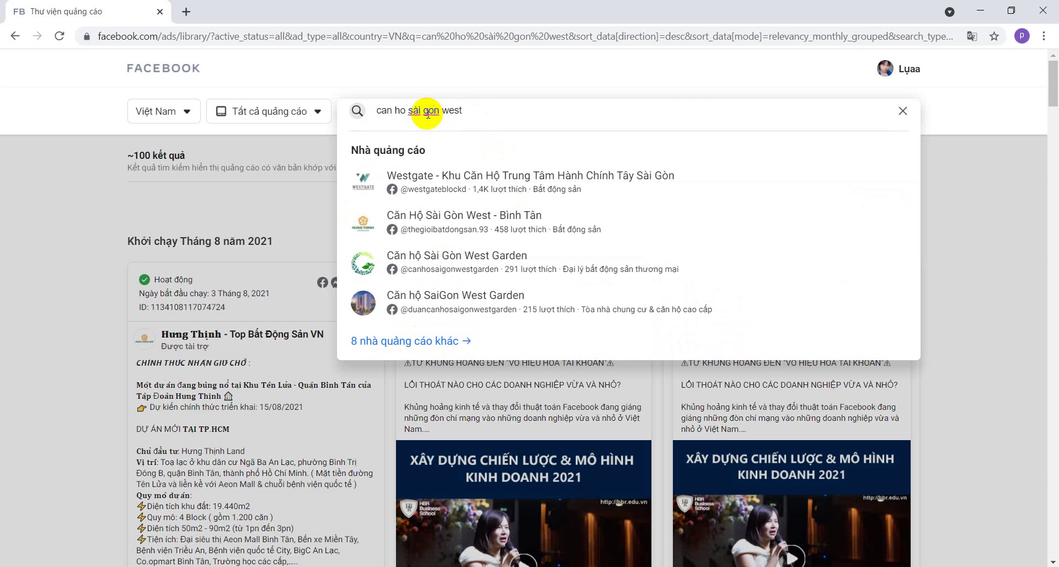
type("f")
key("Return")
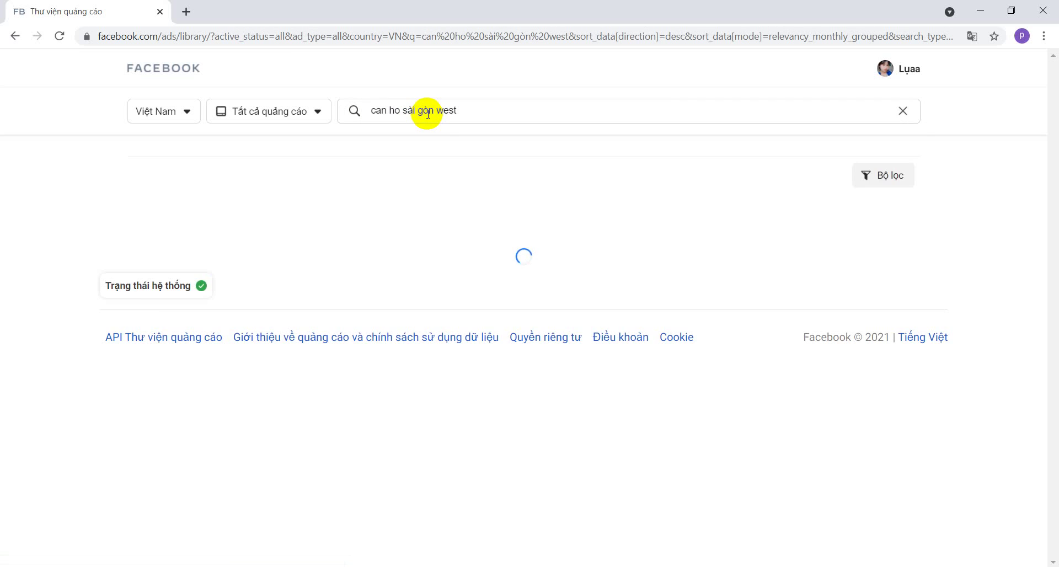
left_click(381, 113)
type("w")
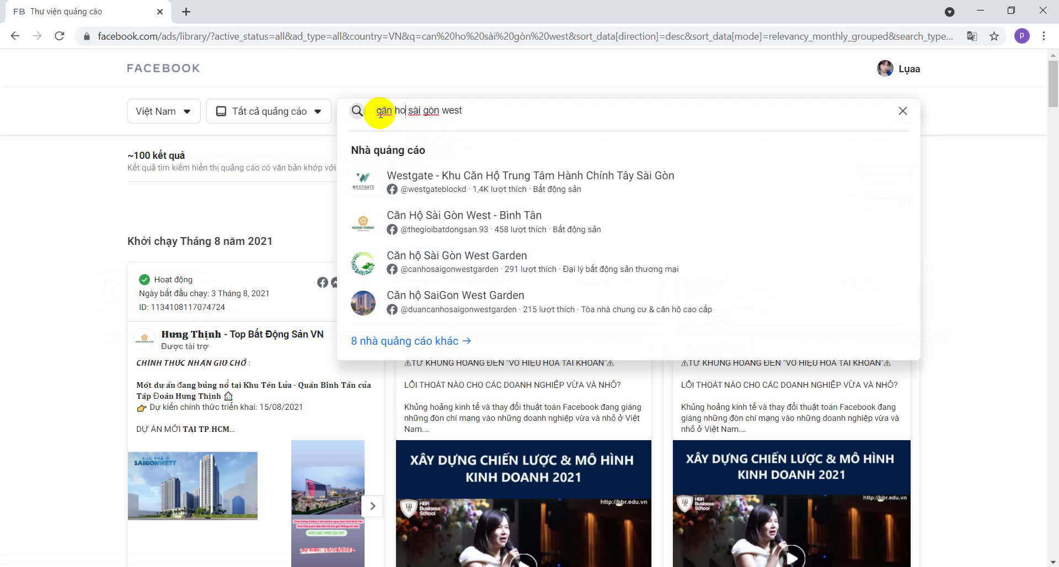
type("oj")
key("Return")
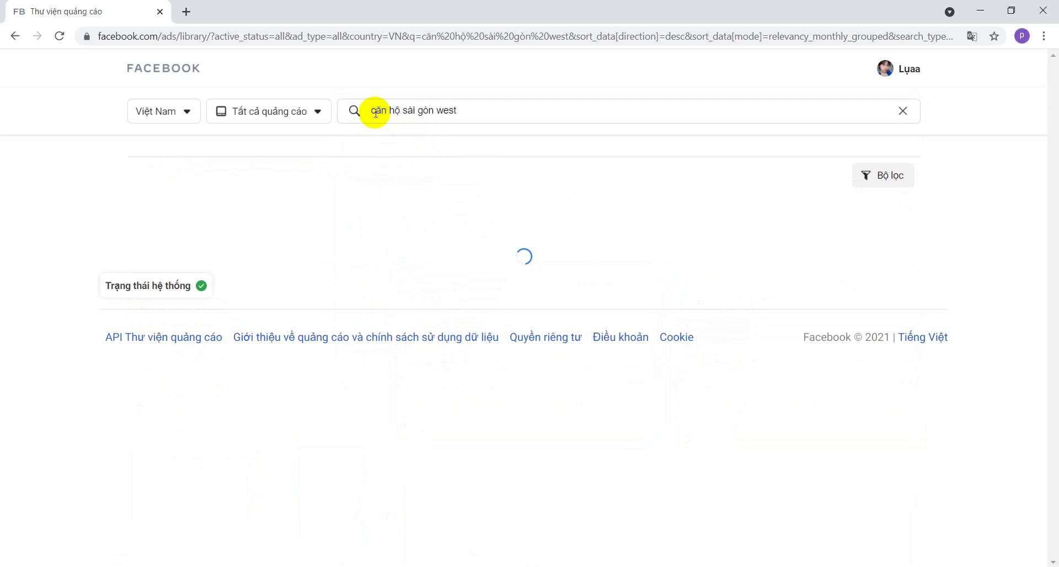
Replace "sài gòn west" in the search phrase and search the ad library for "căn hộ hưng thịnh".
left_click(406, 111)
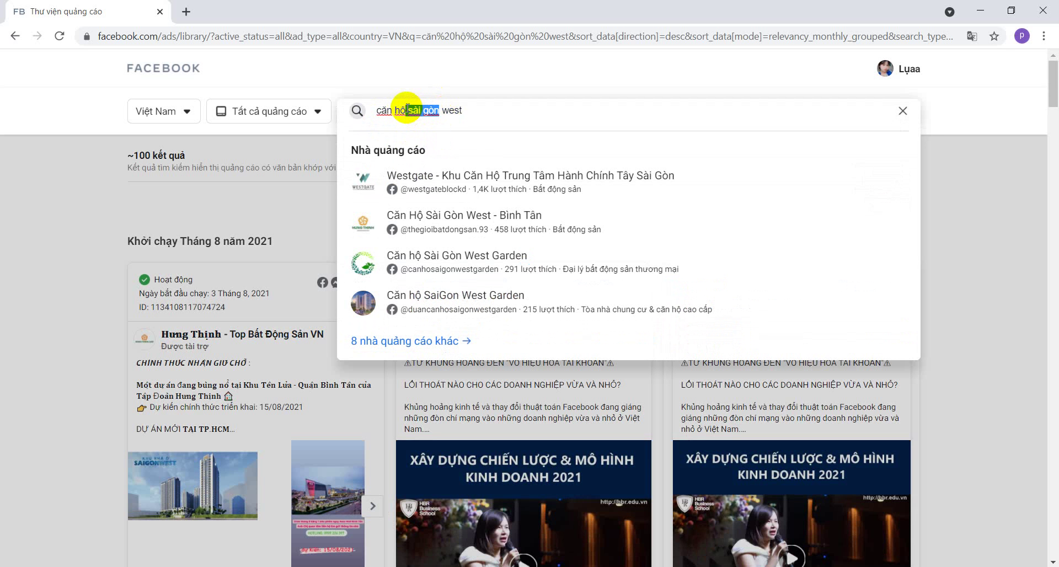
key("BackSpace")
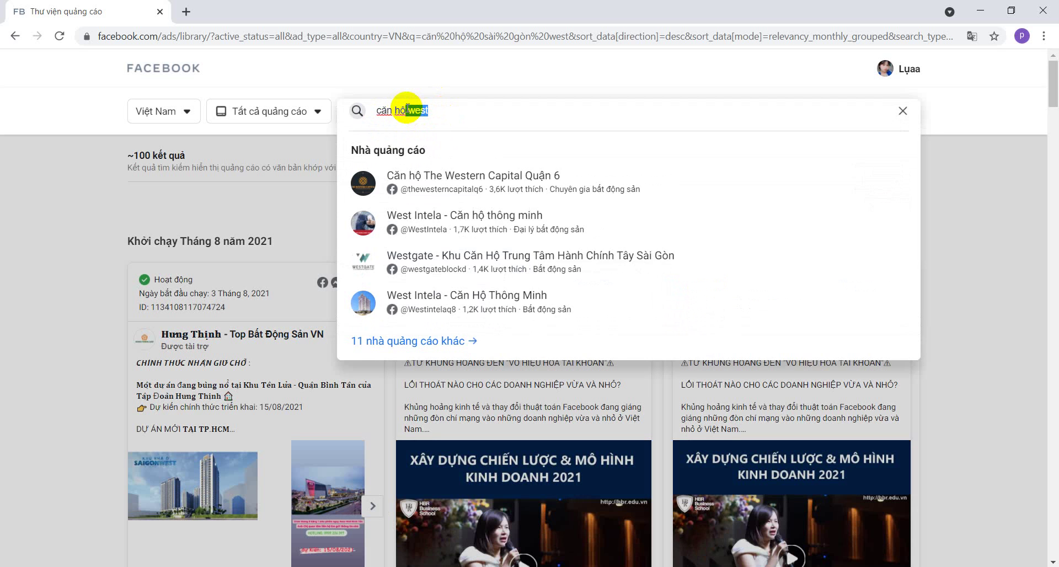
type("hu")
type("ng ")
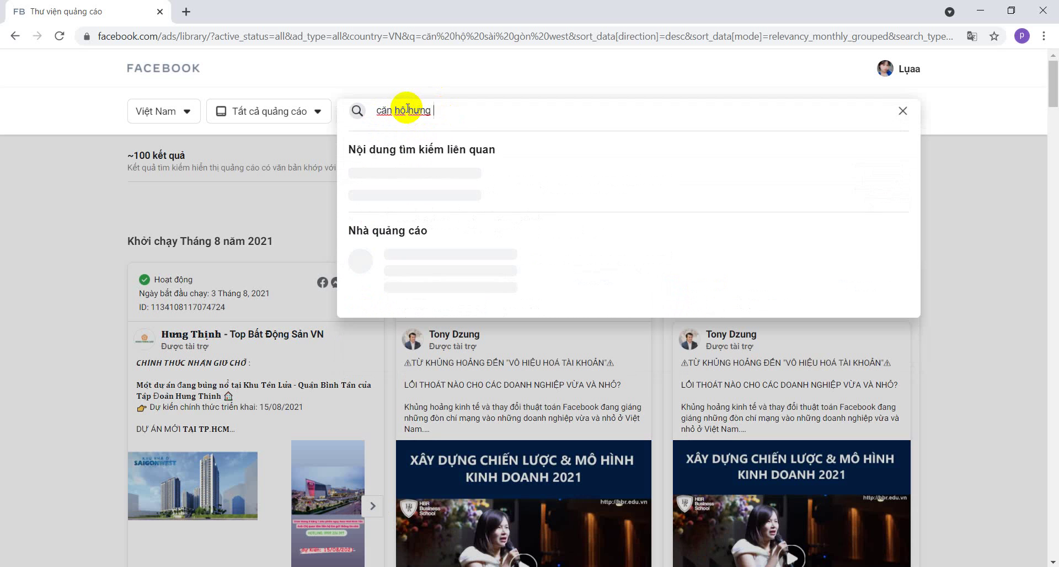
type("thịnh")
key("Return")
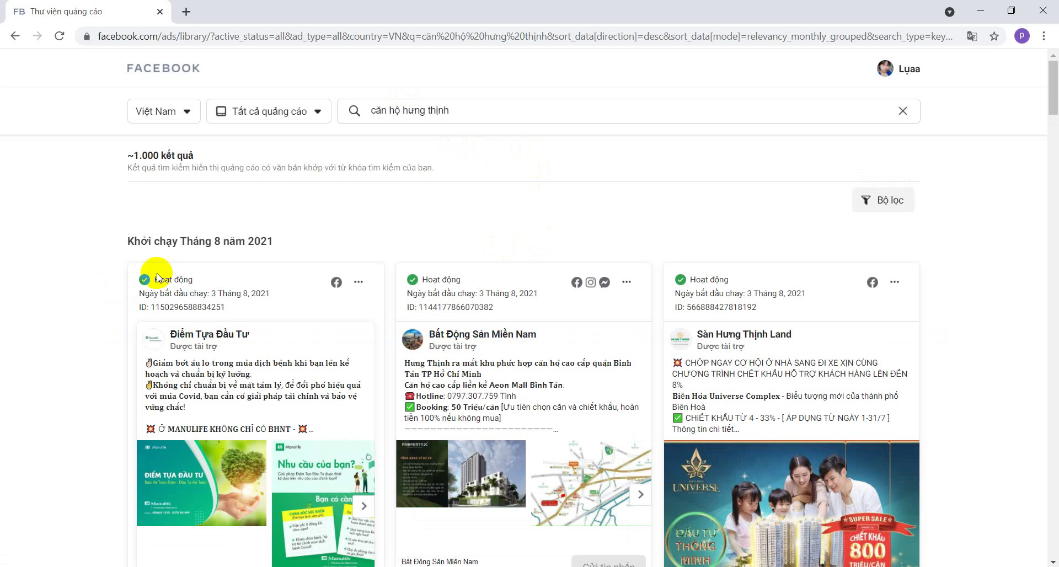
Highlight the result count of the "căn hộ hưng thịnh" search and glance over the first ads.
left_click_drag(133, 155, 192, 155)
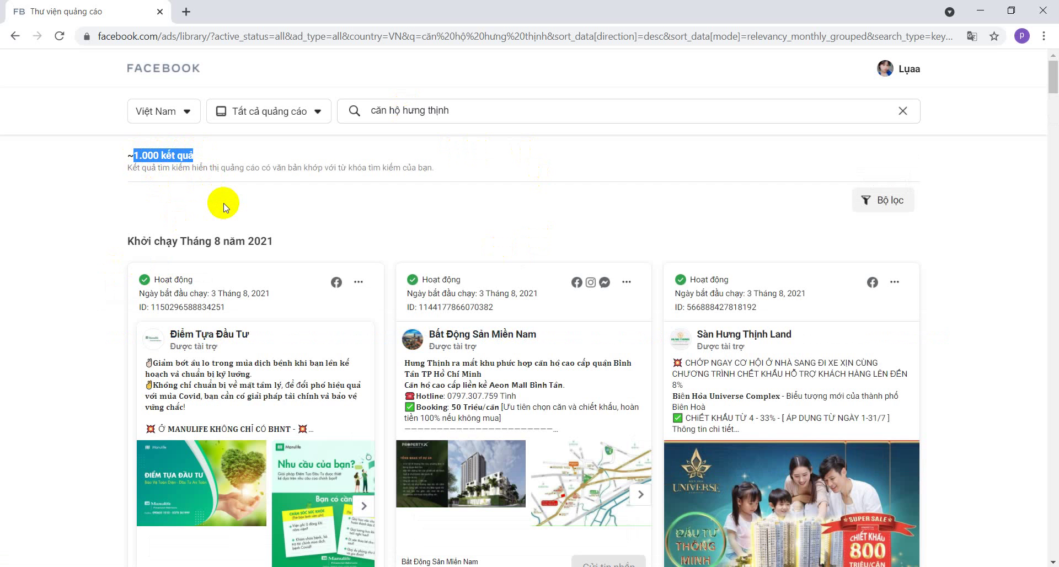
scroll(274, 204, "down", 5)
scroll(408, 281, "up", 5)
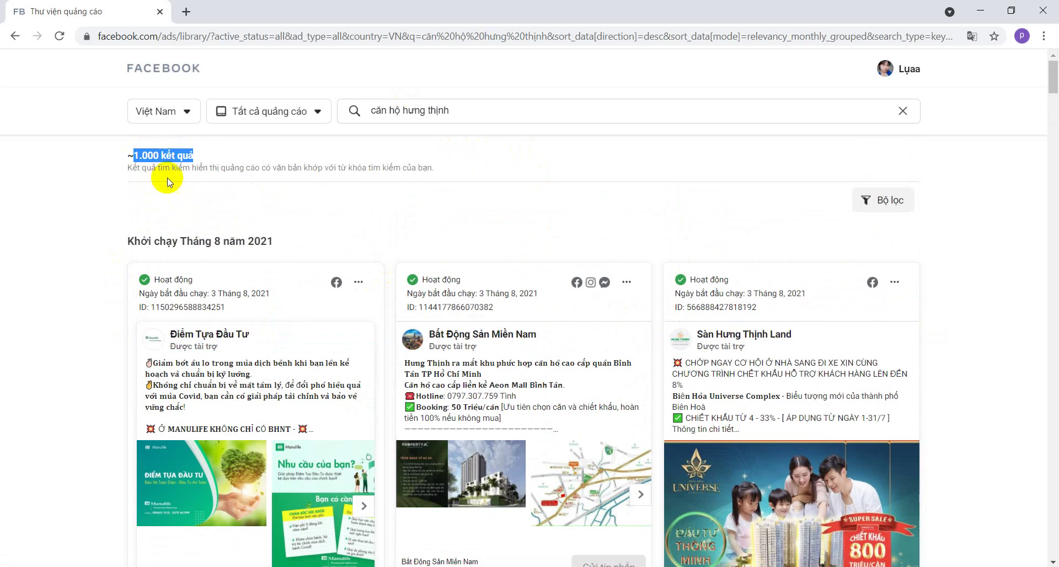
left_click(143, 158)
left_click(148, 155)
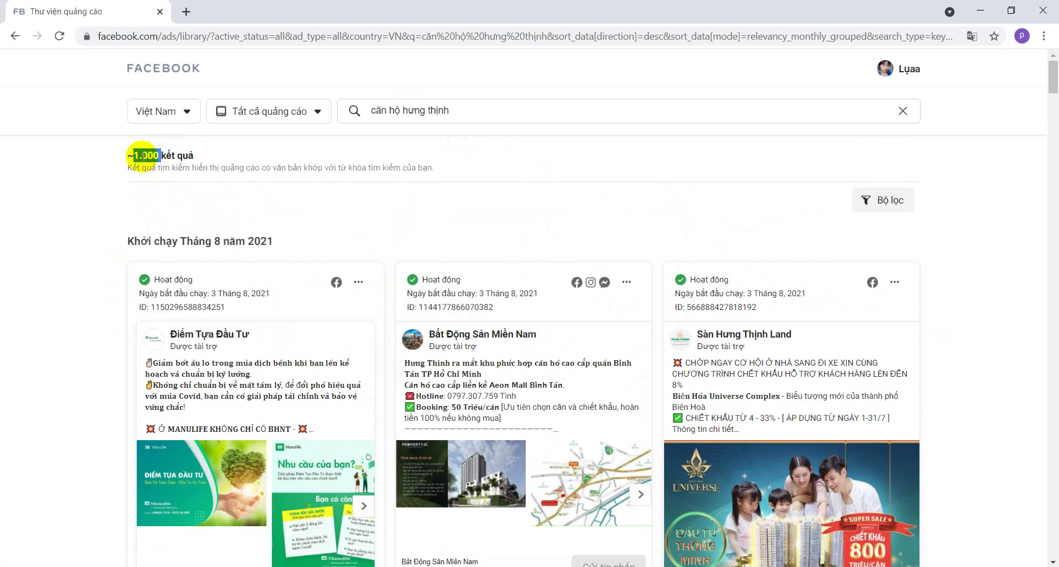
left_click(386, 243)
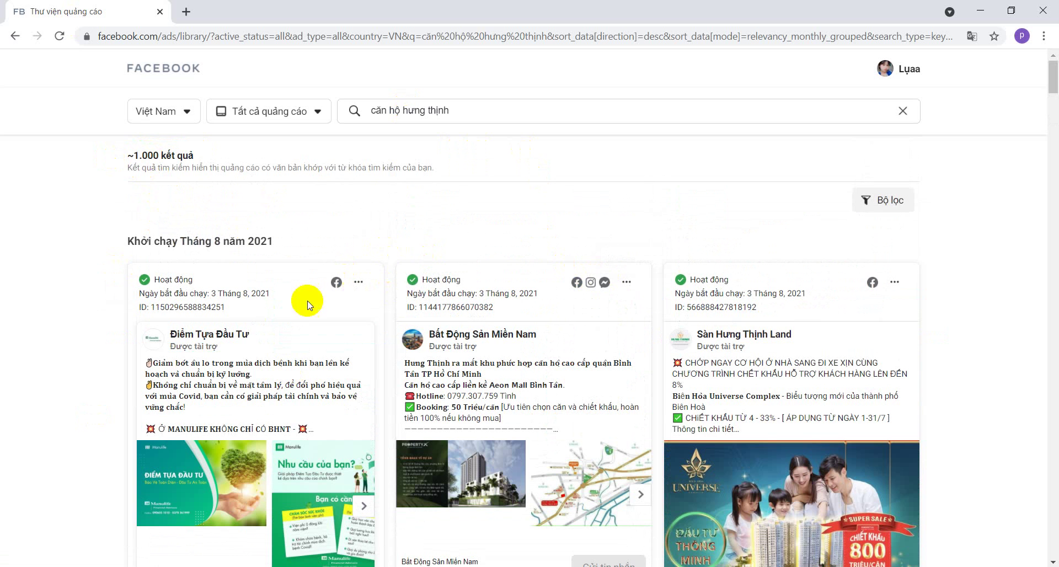
triple_click(161, 155)
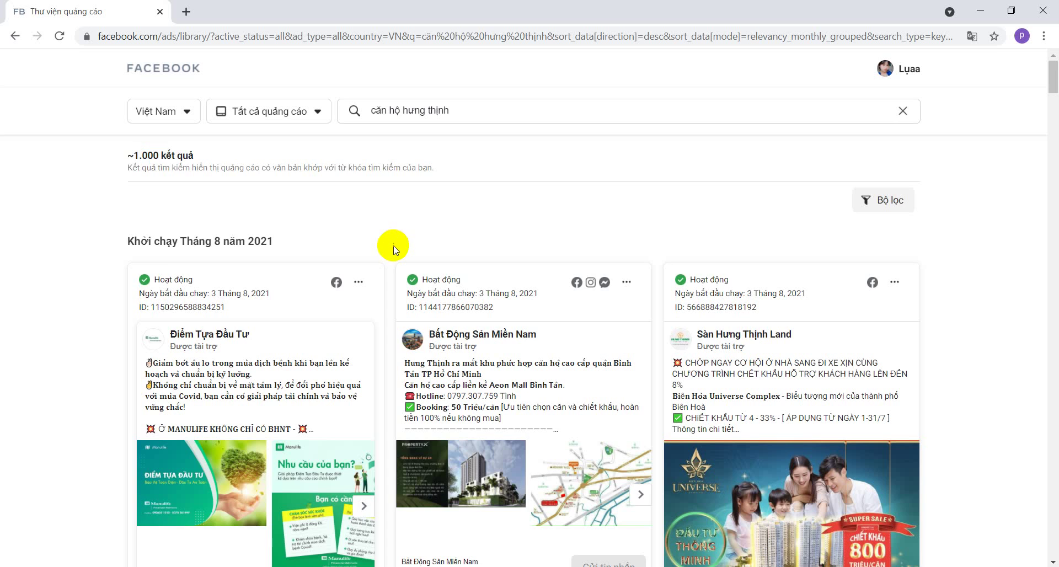
Browse the ads started in August 2021 and highlight the advertiser name "Hưng Thịnh - Top Bất Động Sản VN" on its Saigon West ad.
scroll(394, 246, "down", 3)
scroll(422, 401, "down", 3)
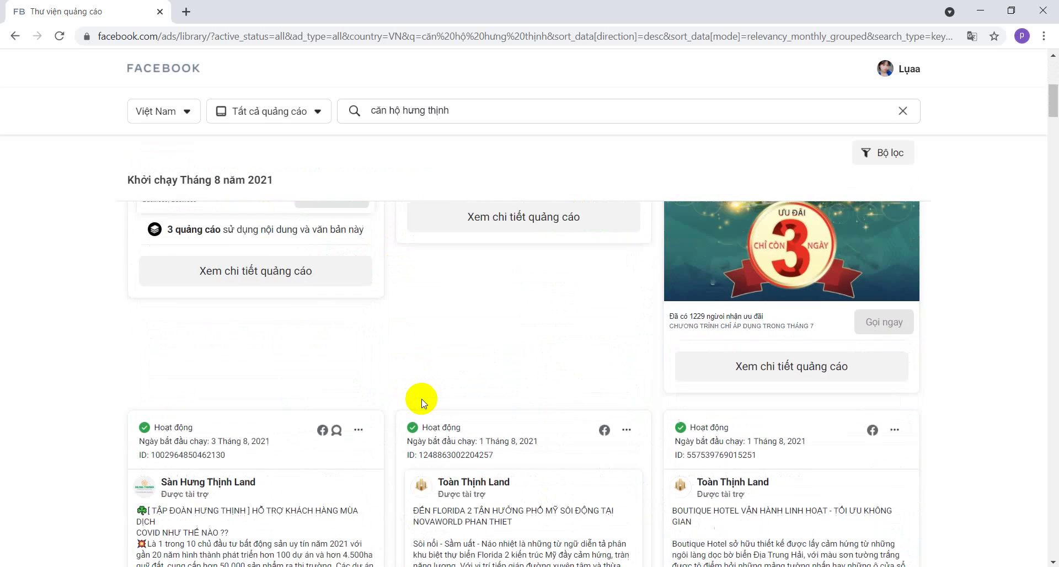
scroll(367, 366, "down", 3)
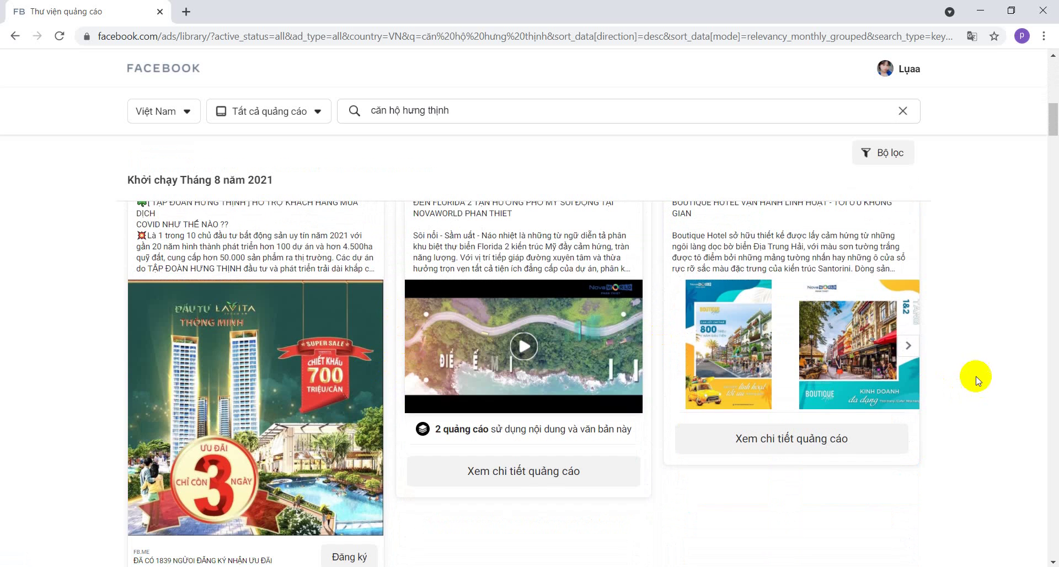
scroll(979, 376, "up", 1)
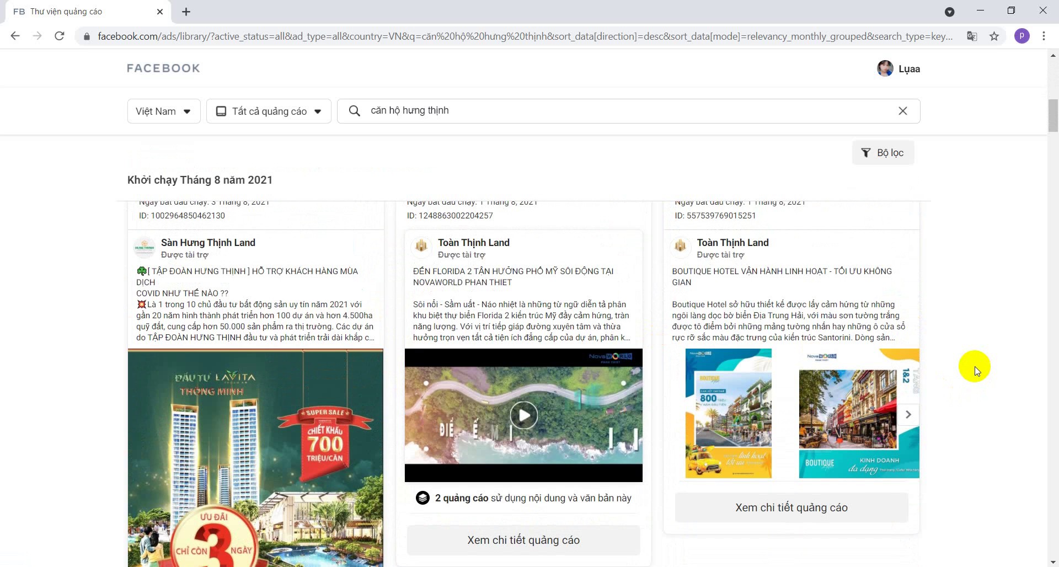
scroll(975, 371, "down", 6)
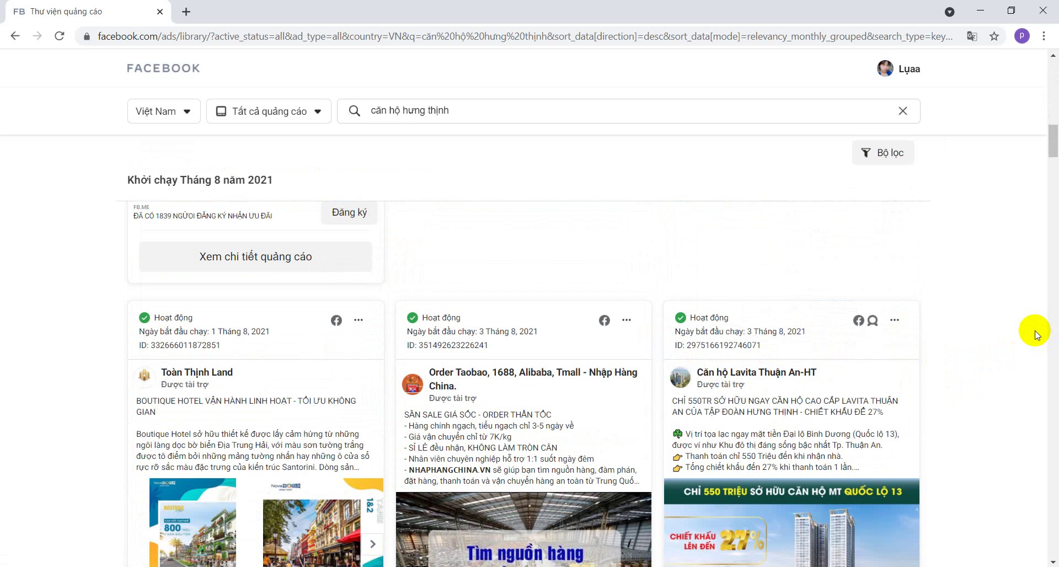
scroll(1035, 335, "down", 7)
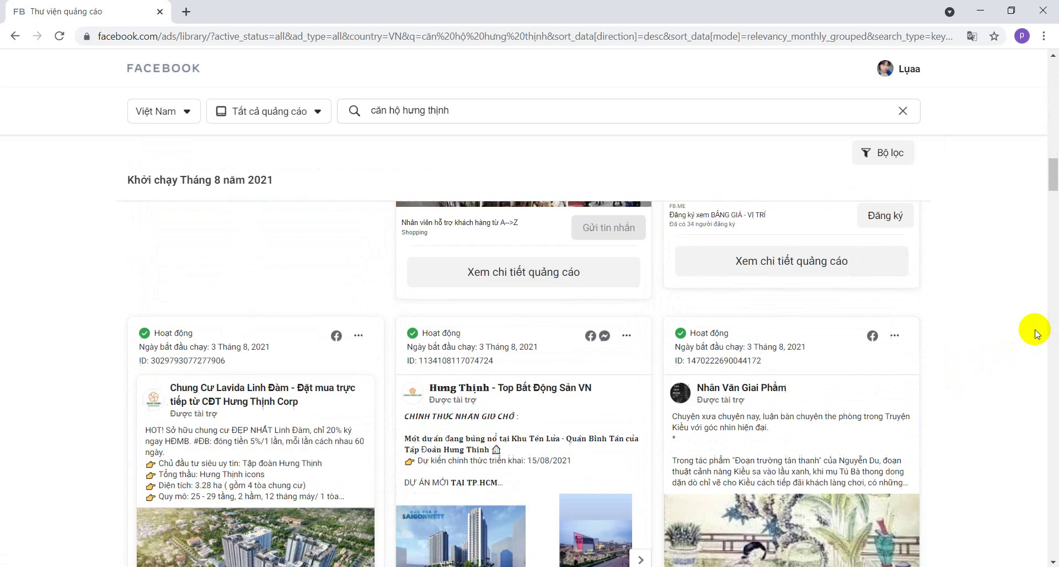
left_click_drag(599, 307, 431, 313)
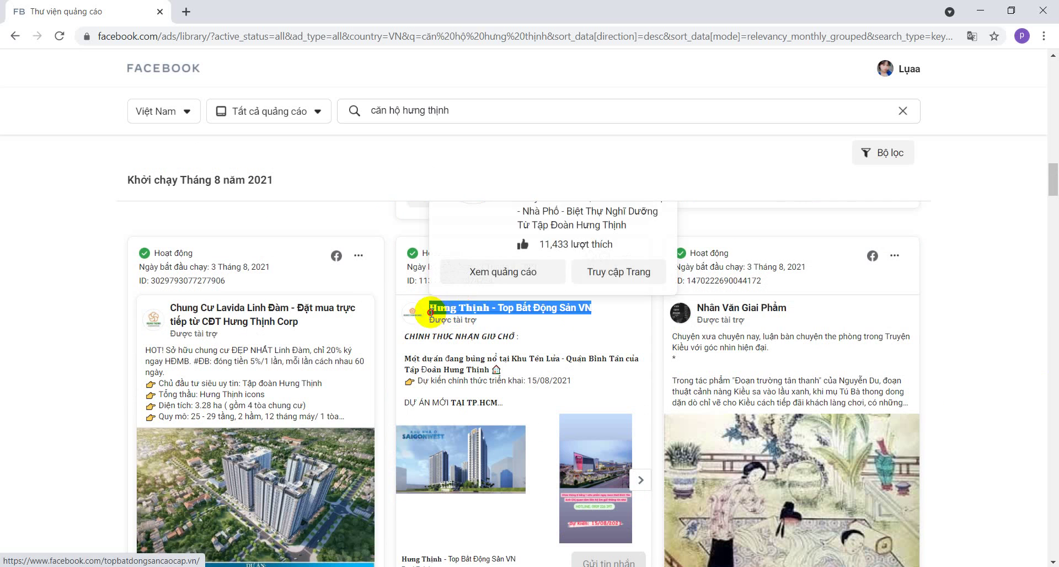
Browse the "căn hộ hưng thịnh" ads started in August and July 2021, down to Hưng Thịnh Land's AEON Mall Bình Tân apartment ad.
scroll(1047, 308, "down", 8)
scroll(317, 355, "up", 4)
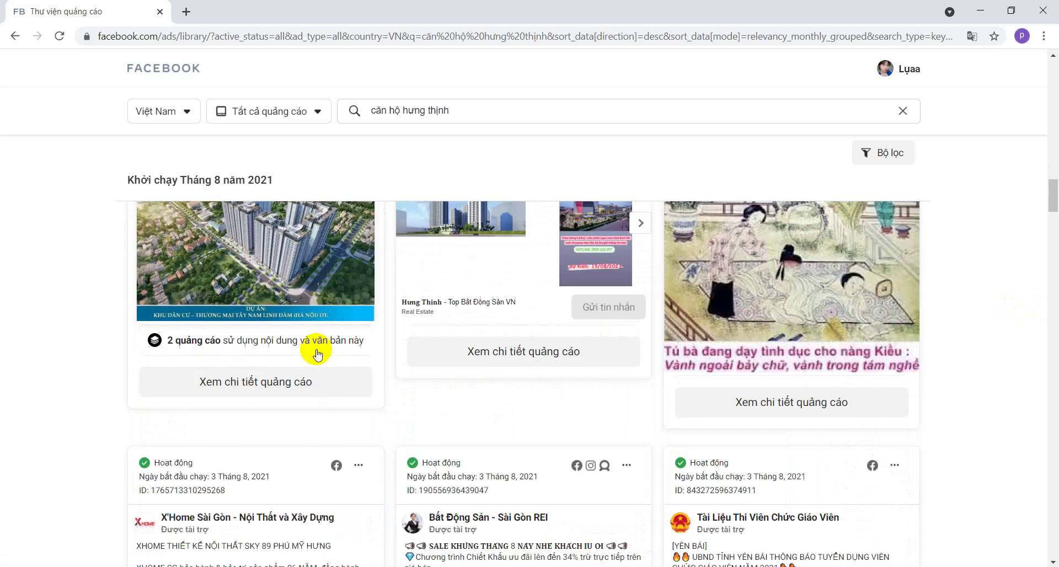
scroll(318, 356, "down", 4)
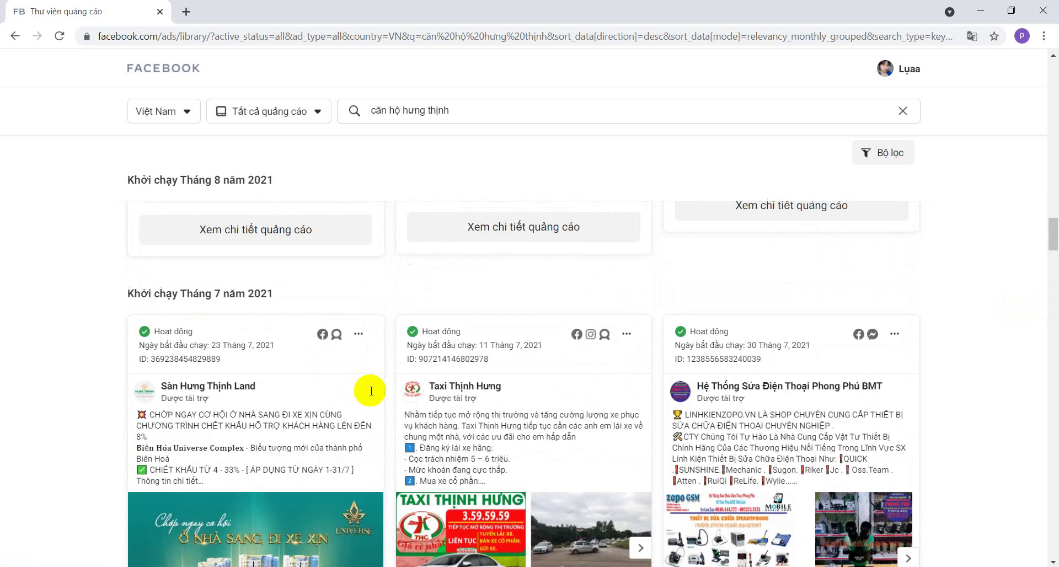
scroll(371, 391, "down", 3)
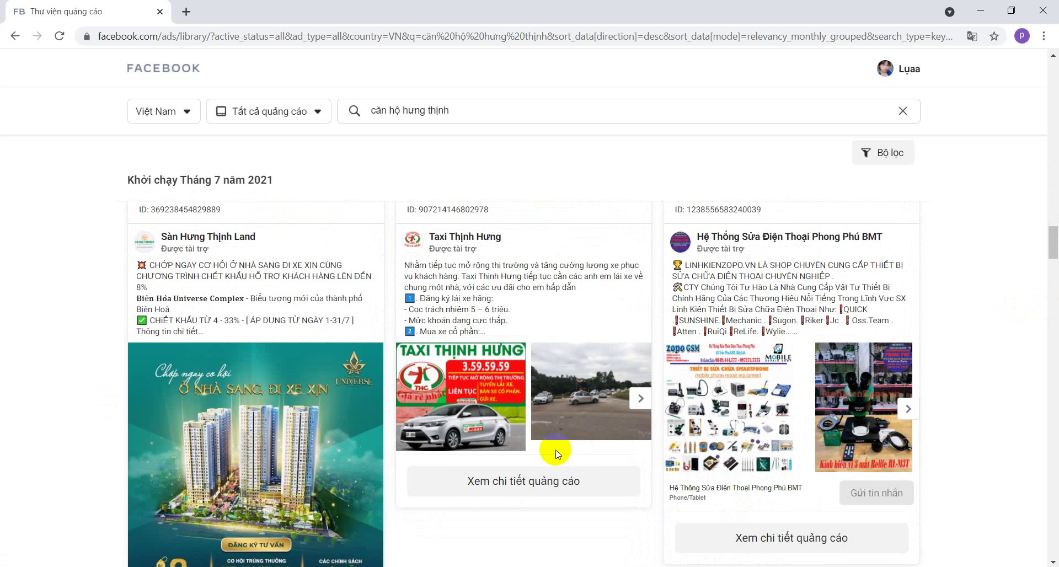
scroll(550, 451, "down", 7)
scroll(743, 389, "down", 3)
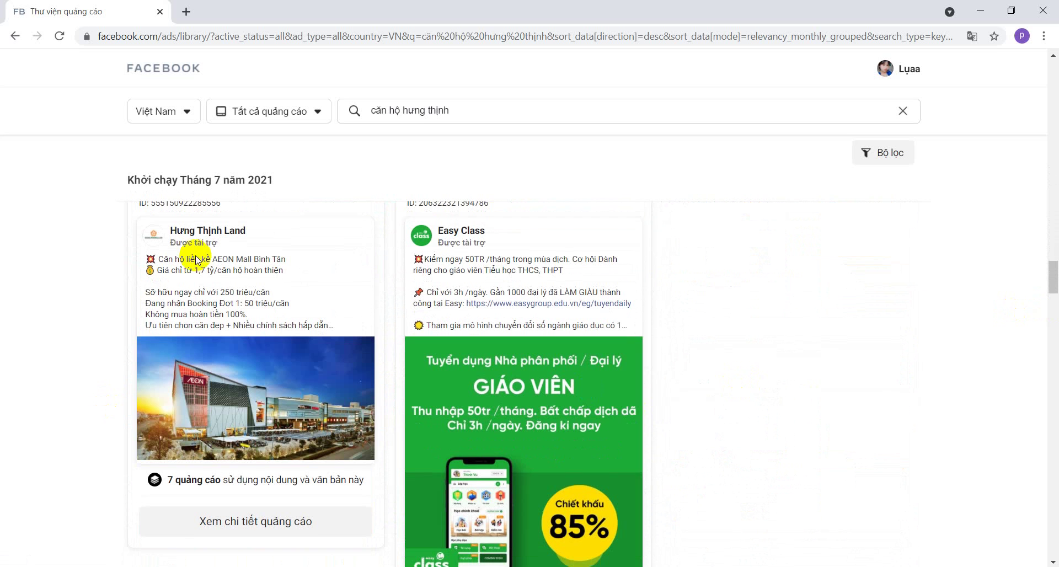
Try to find "hồ chí minh" in the country filter, and close the filter without changing the country.
left_click(159, 113)
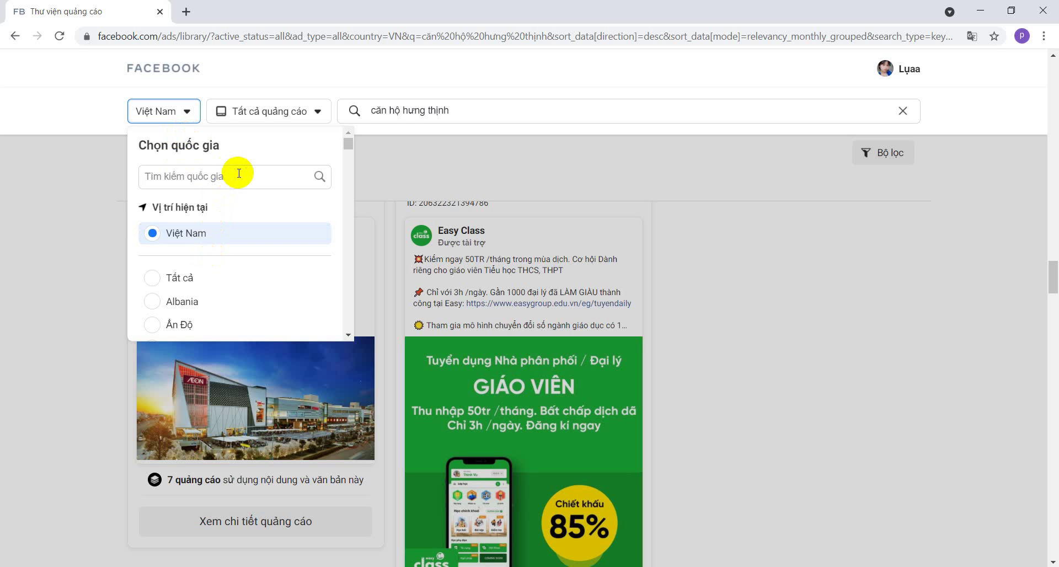
type("hồ chí minh")
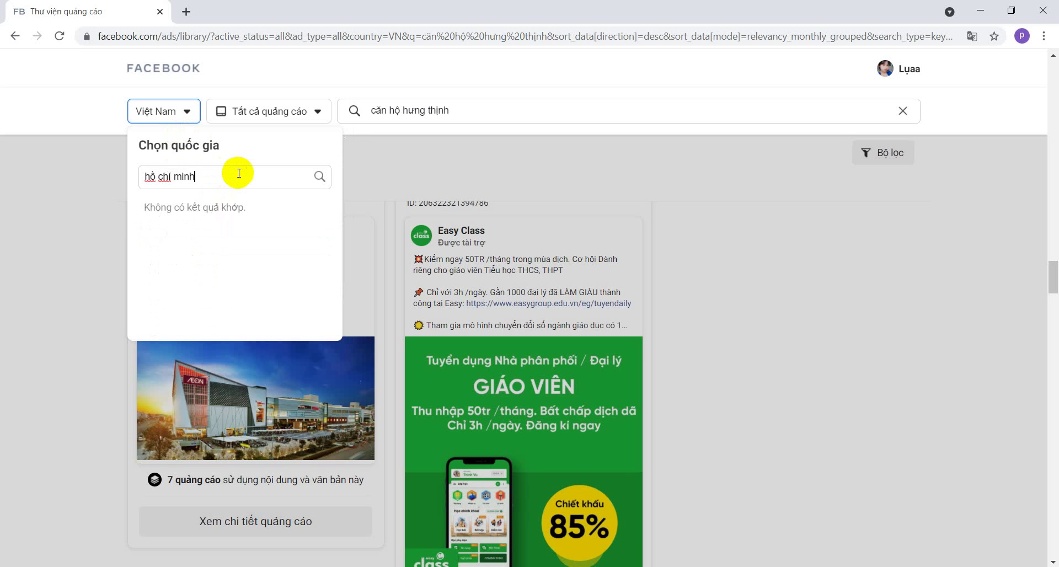
key("BackSpace")
key("BackSpace")
key("BackSpace")
key("BackSpace")
key("BackSpace")
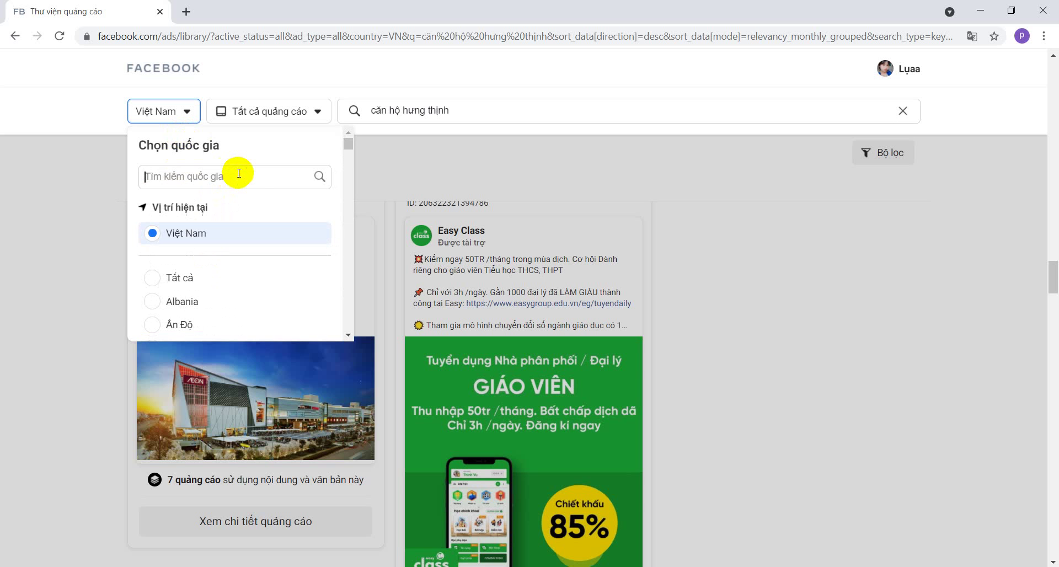
left_click(743, 223)
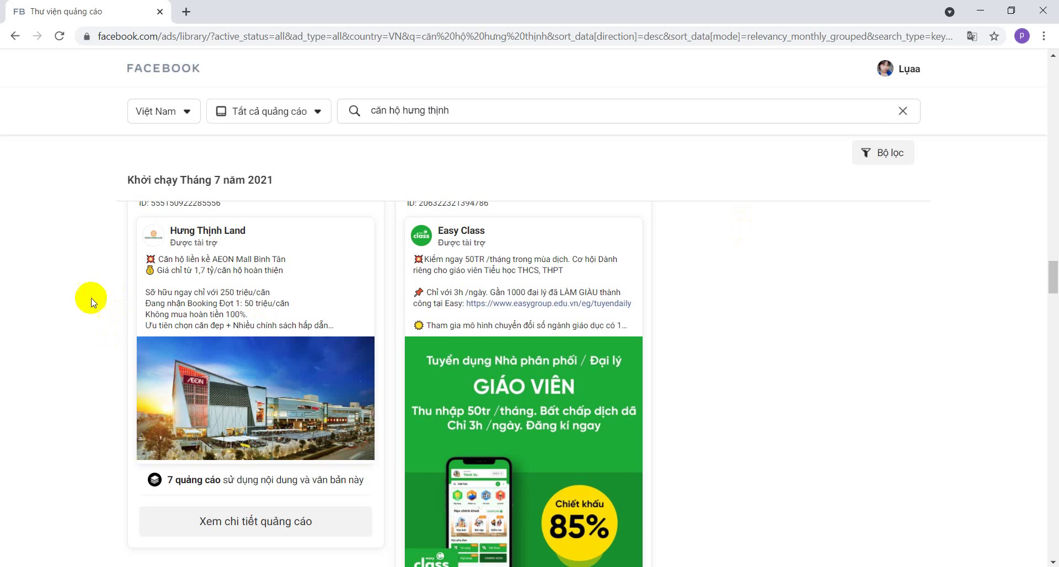
Replace "hưng thịnh" in the search phrase and search the ad library for "căn hộ nam long".
scroll(379, 357, "down", 7)
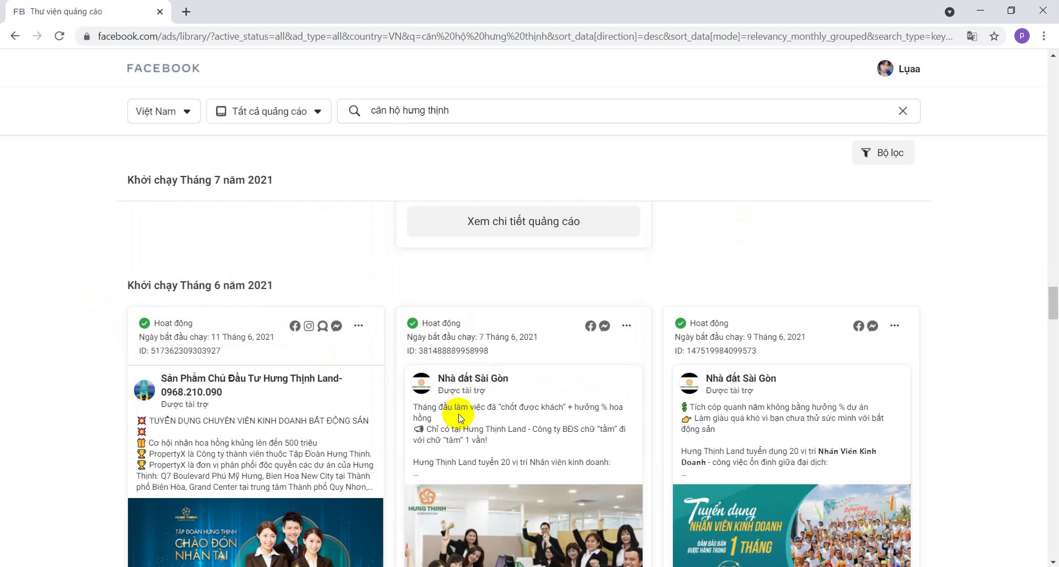
scroll(457, 460, "down", 5)
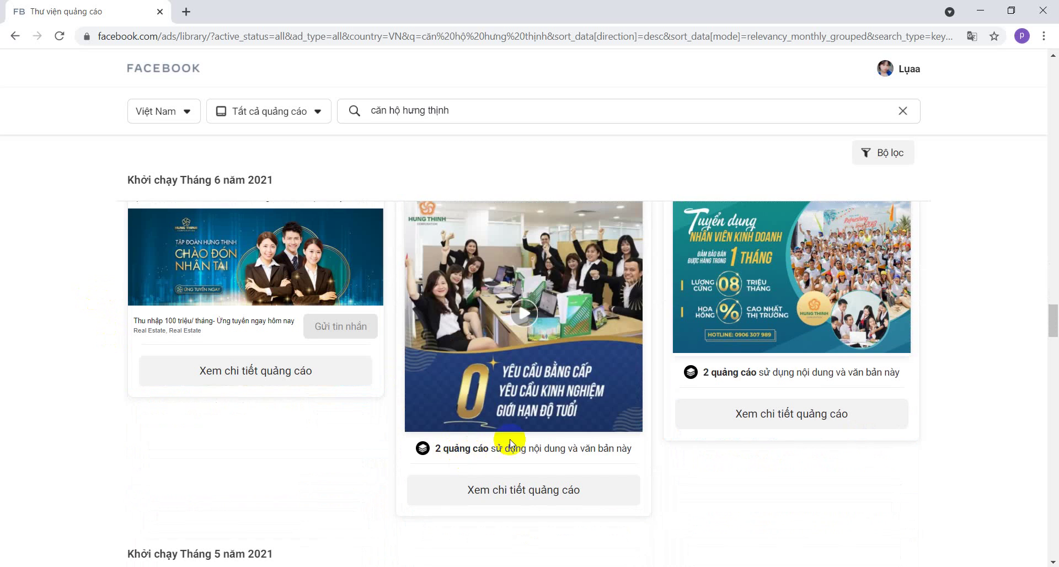
left_click_drag(467, 110, 381, 109)
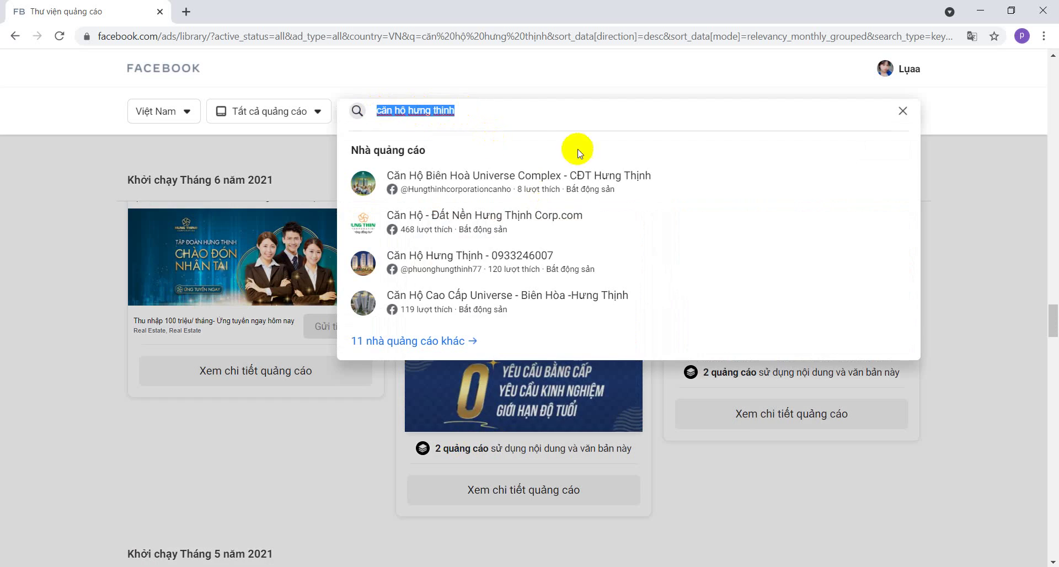
left_click_drag(504, 110, 408, 113)
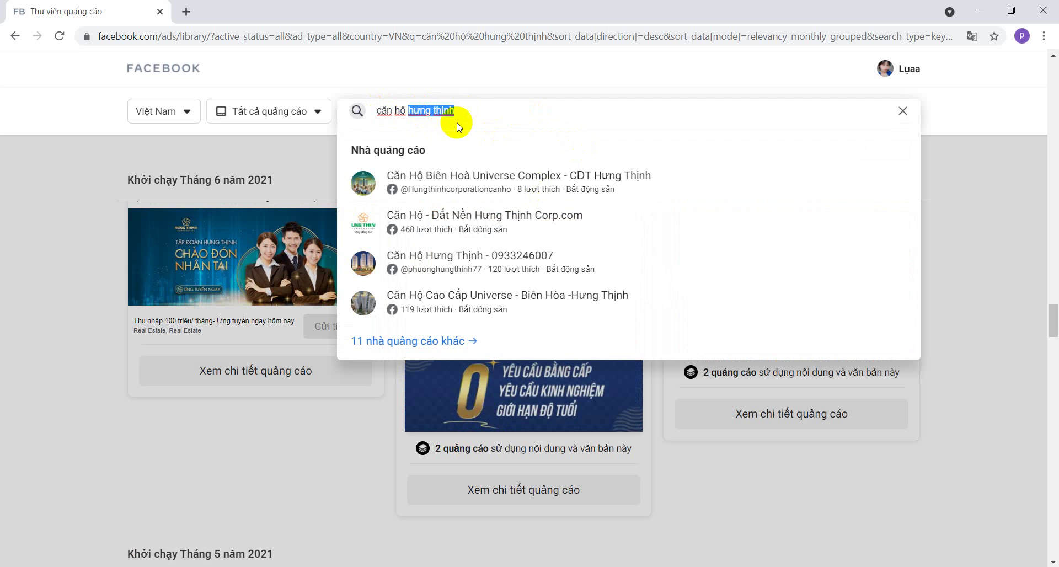
key("BackSpace")
type("nam lo")
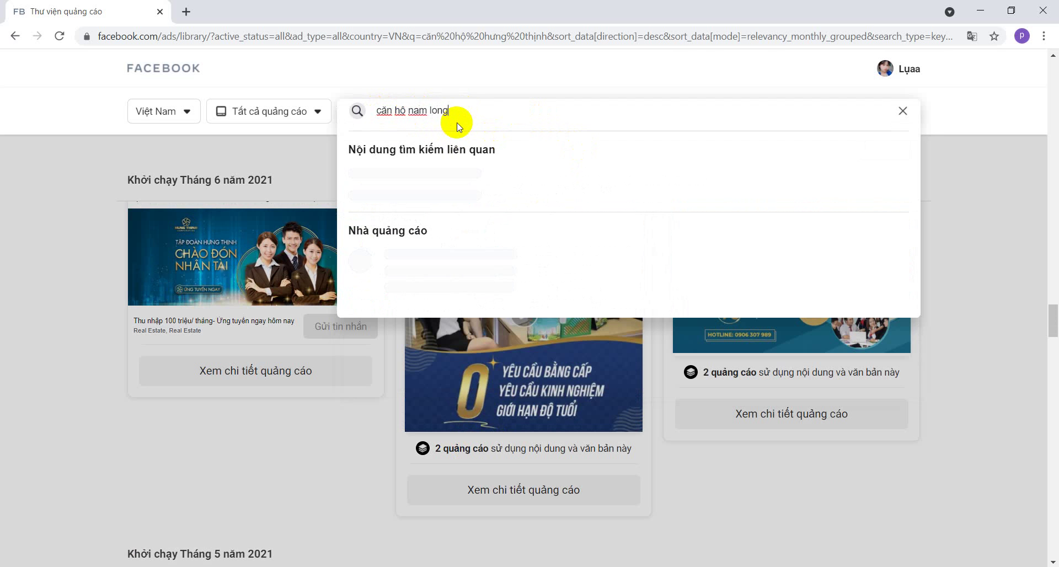
key("Return")
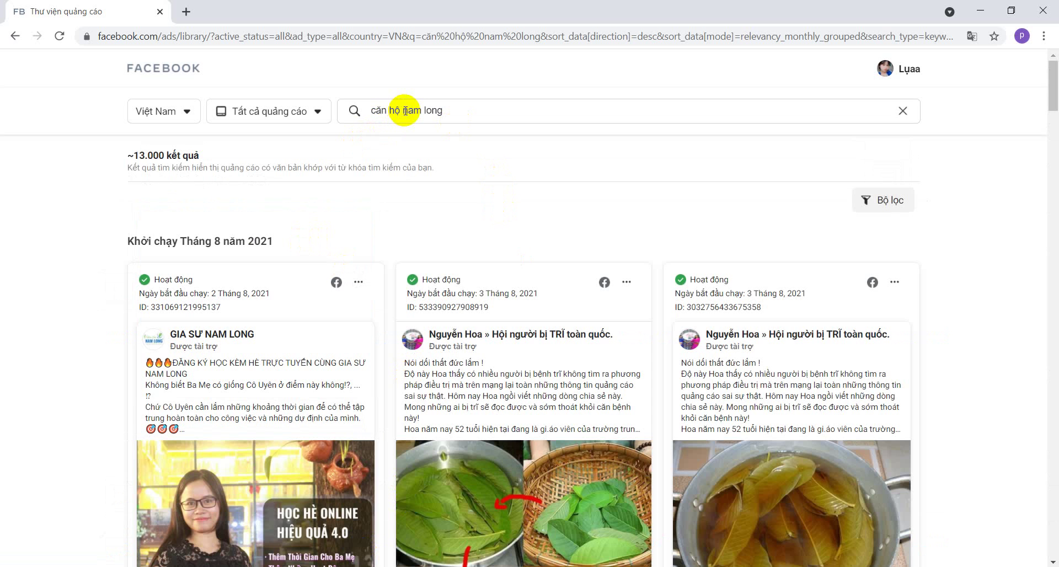
Glance over the first ads, replace "nam long" in the search phrase and search the ad library for "căn hộ akari city".
scroll(449, 267, "down", 8)
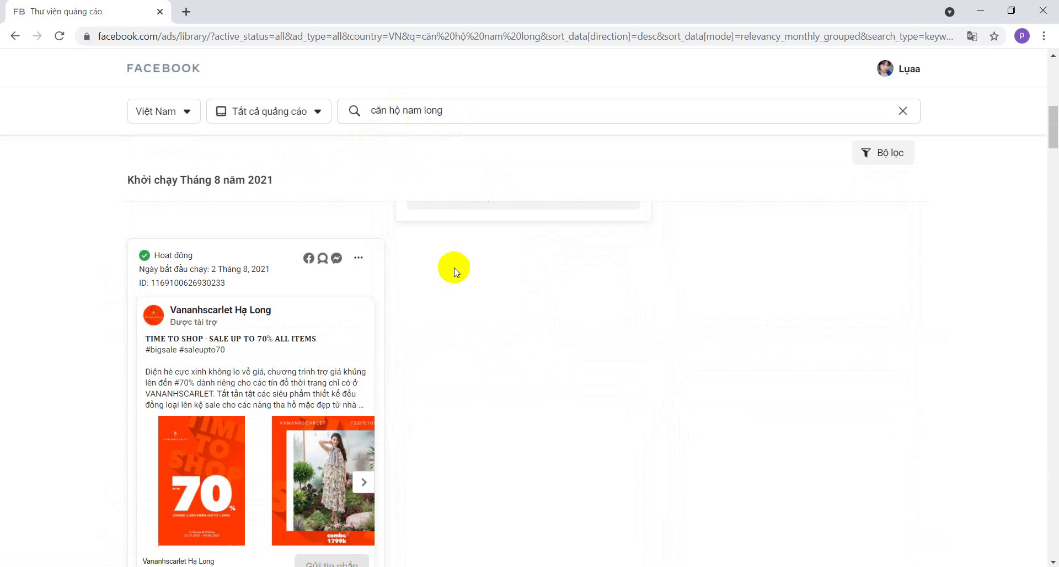
scroll(453, 249, "up", 5)
left_click(401, 110)
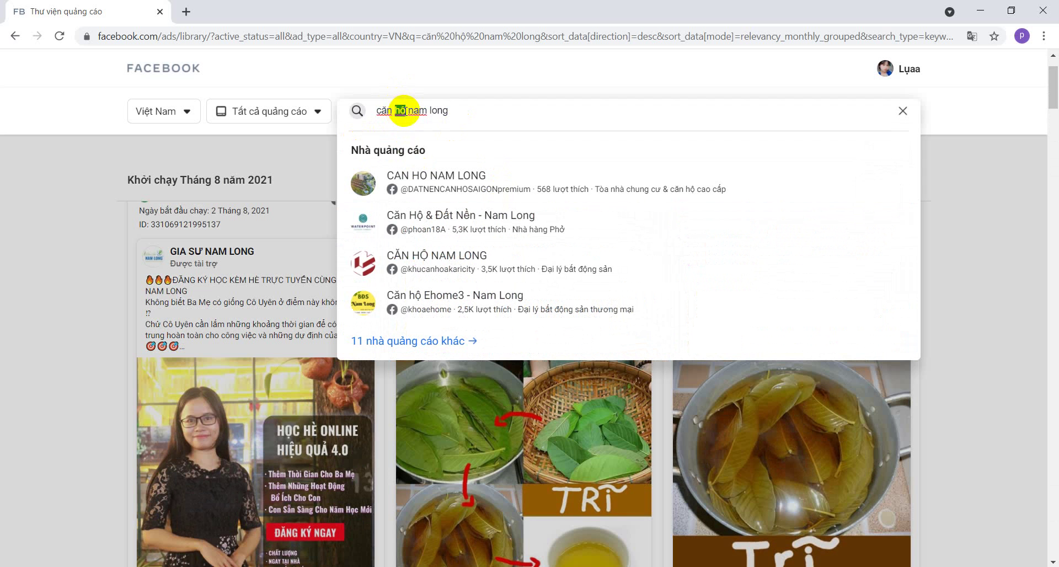
left_click_drag(454, 106, 409, 114)
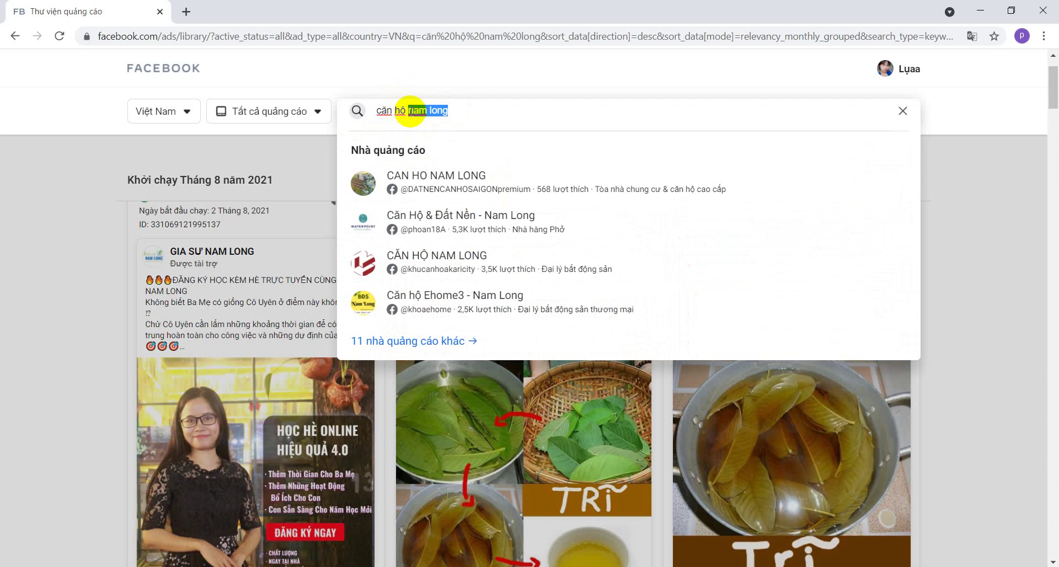
type("aka")
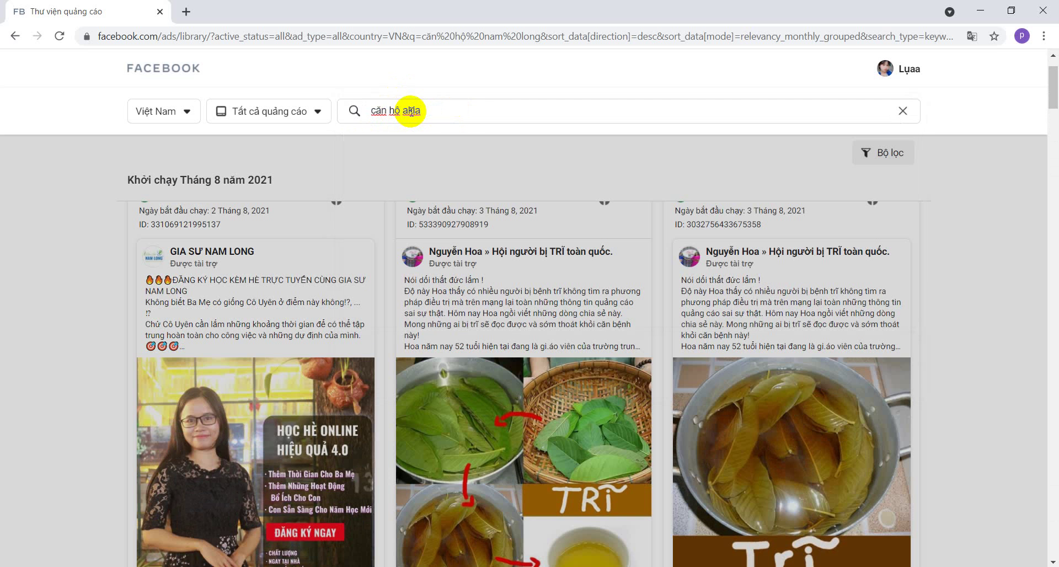
type("r")
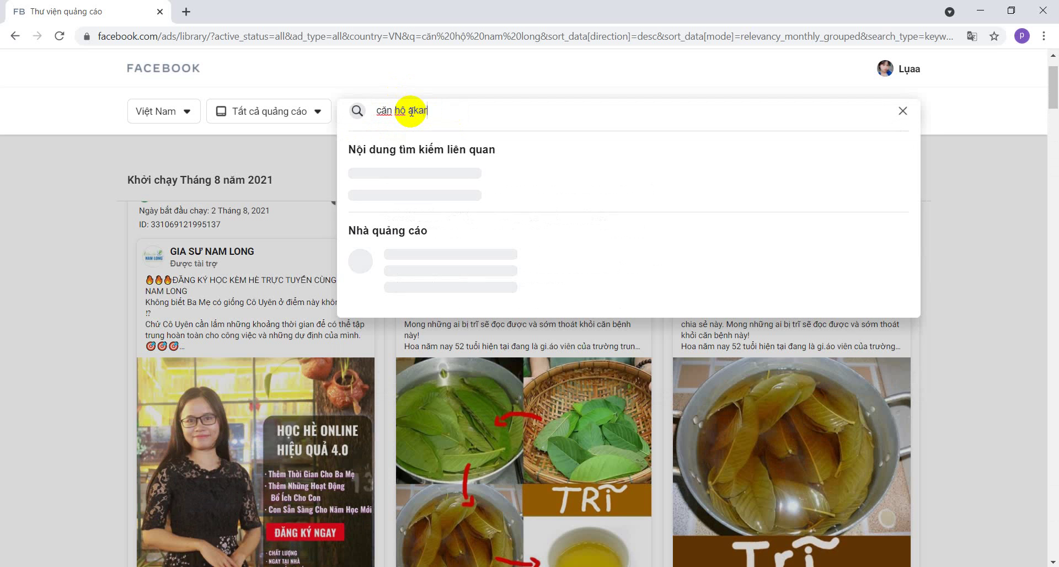
type("i city")
key("Return")
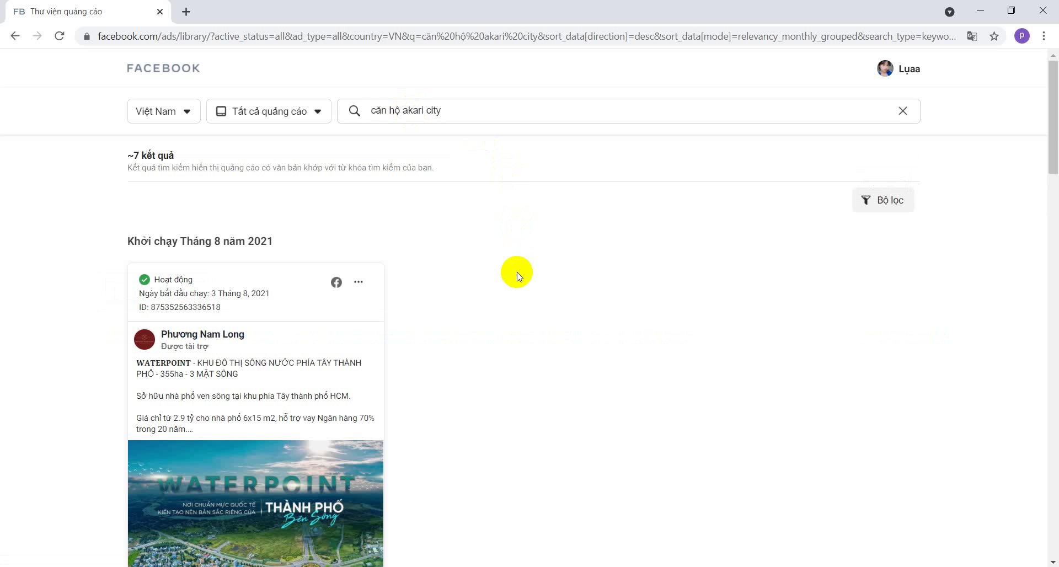
Browse the August and July 2021 ads for "căn hộ akari city" and check the advertisers suggested for that phrase.
scroll(279, 397, "down", 5)
scroll(295, 391, "up", 5)
scroll(413, 227, "down", 8)
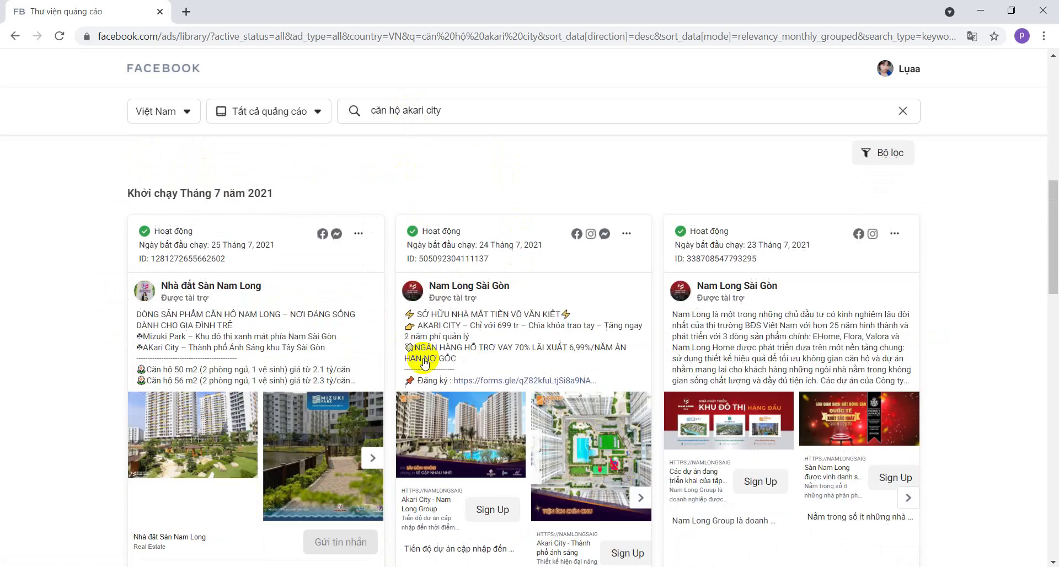
scroll(773, 324, "down", 6)
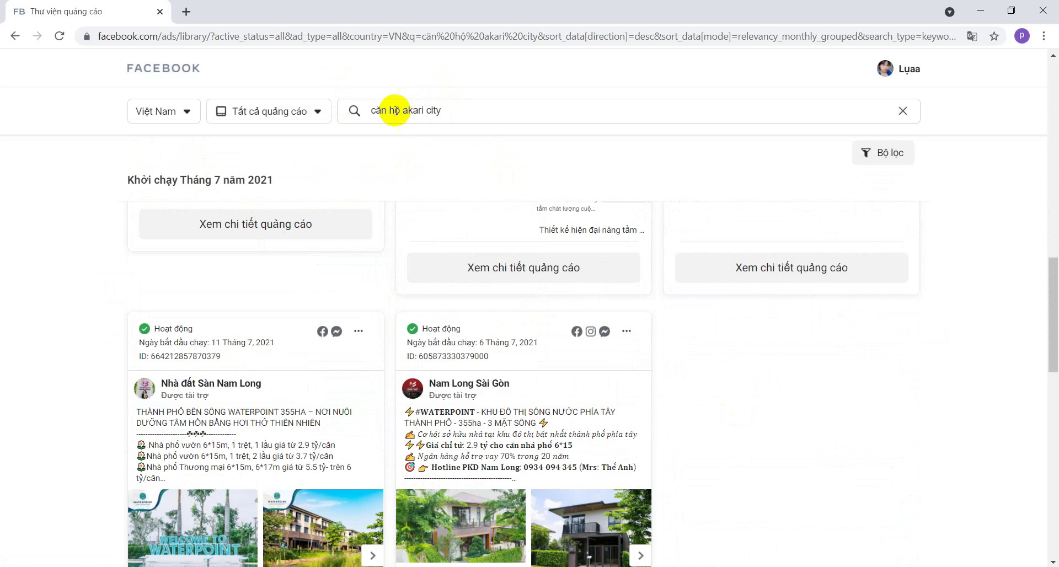
left_click_drag(406, 112, 489, 114)
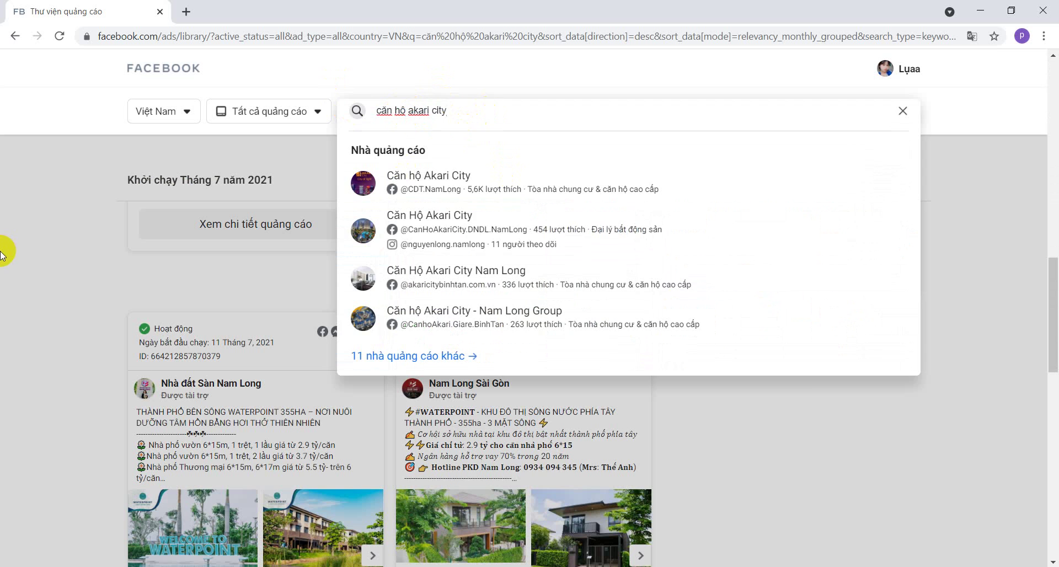
left_click(173, 286)
scroll(576, 353, "down", 3)
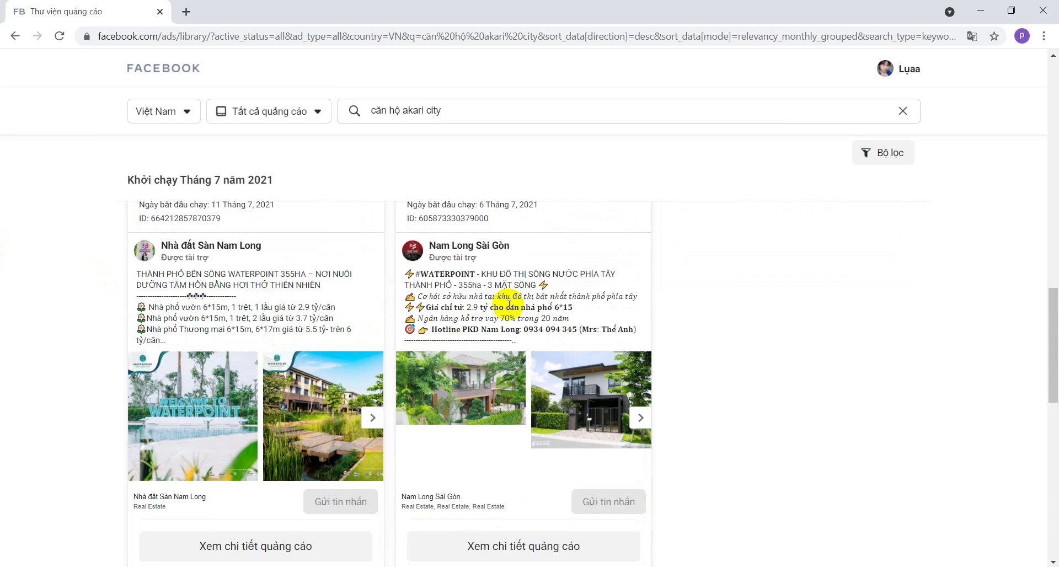
Expand Nam Long Sài Gòn's Waterpoint ad text, highlight its bank loan line, and highlight the Nhà đất Sàn Nam Long apartment ad text.
triple_click(524, 318)
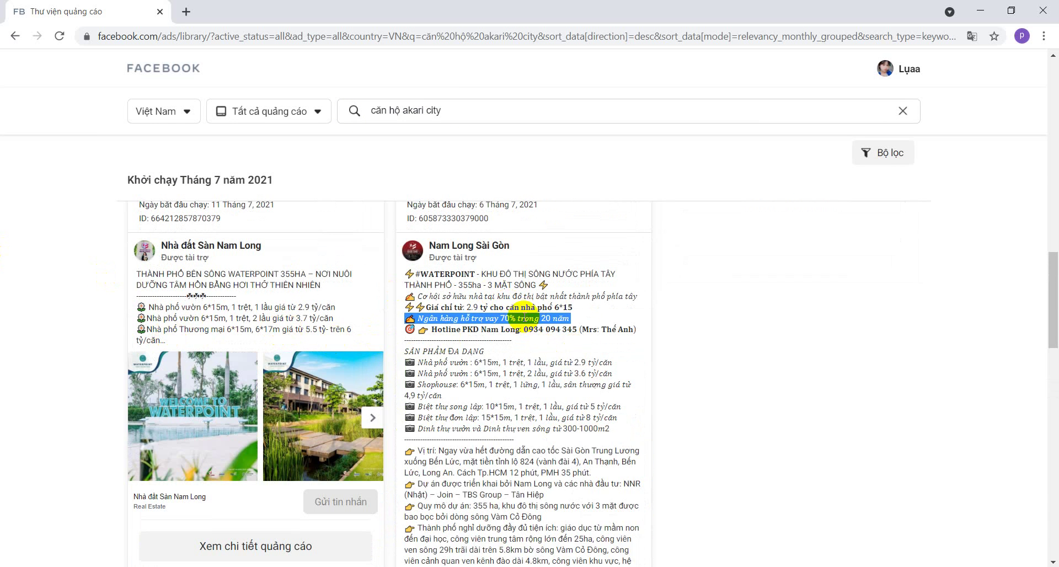
left_click(586, 310)
scroll(582, 302, "up", 5)
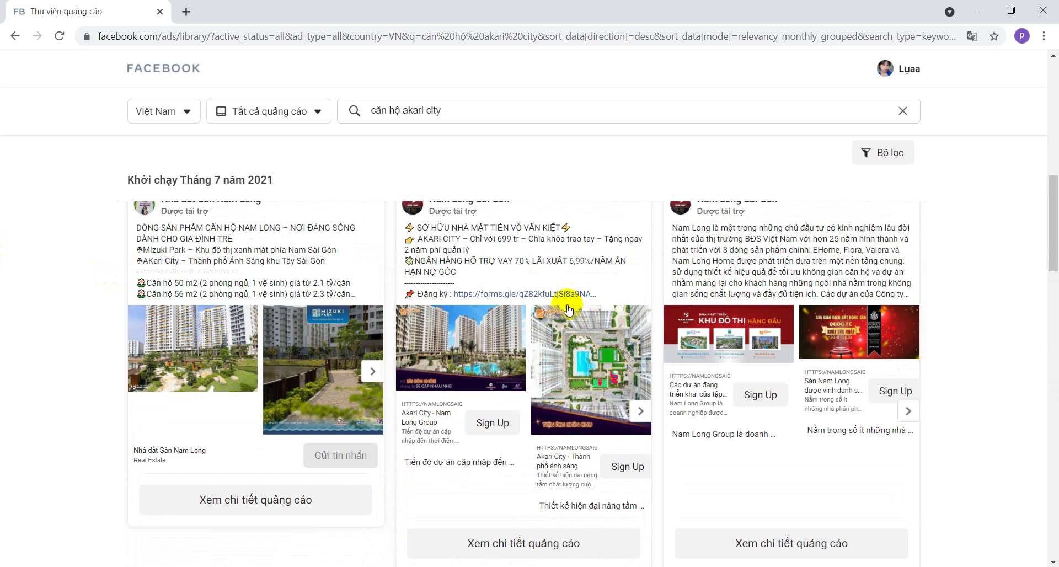
scroll(624, 286, "up", 3)
scroll(624, 286, "down", 3)
left_click_drag(359, 294, 127, 234)
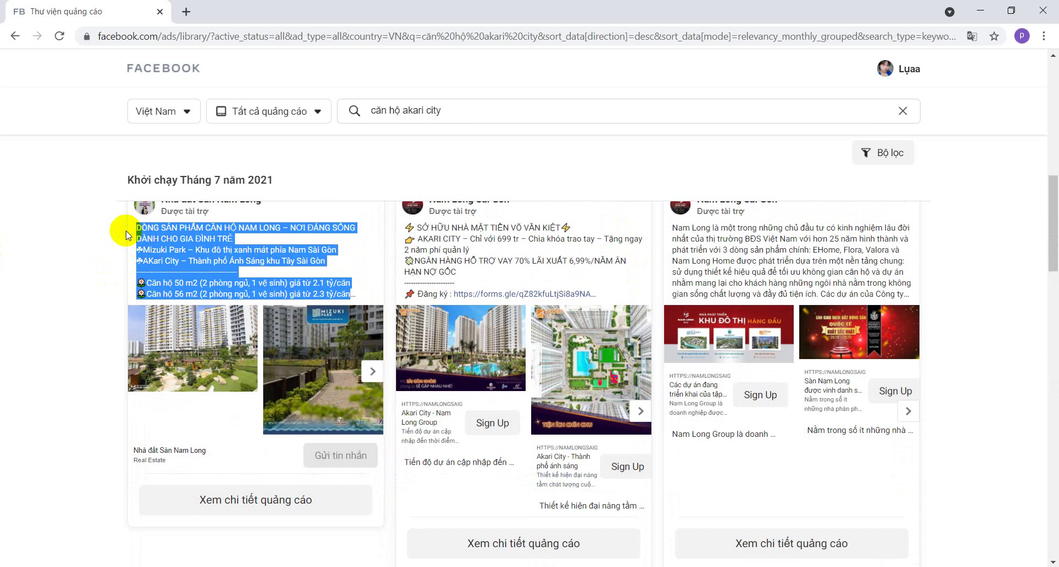
left_click(392, 266)
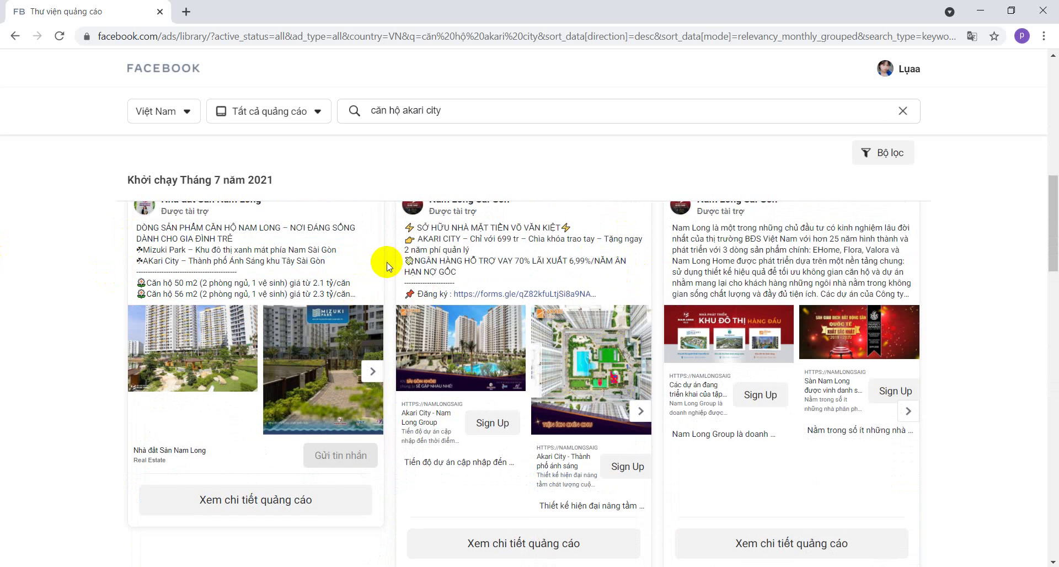
Compare the August 2021 Waterpoint ad with the July 2021 Akari City ads once more.
scroll(550, 297, "up", 4)
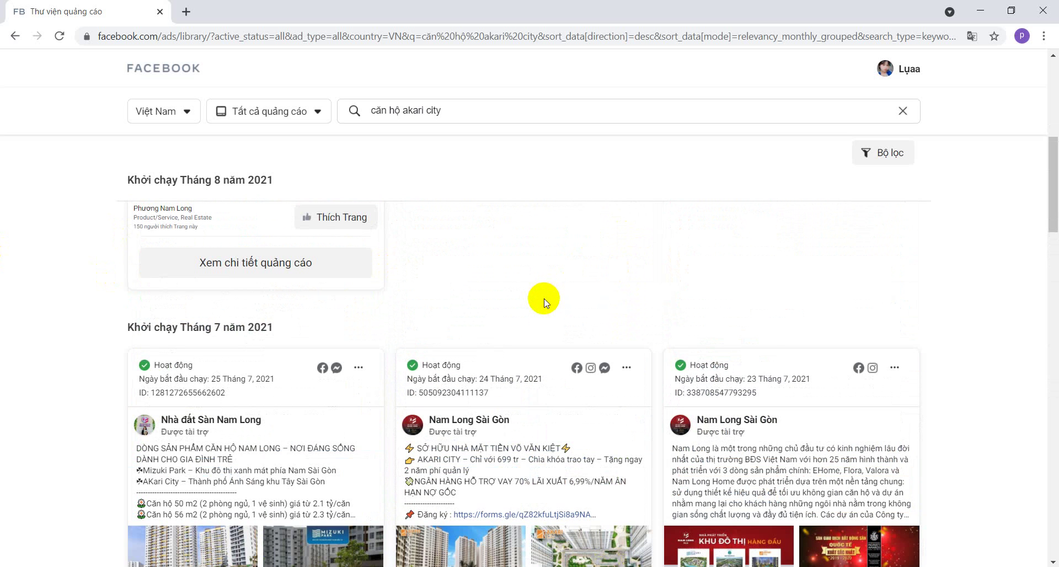
scroll(458, 331, "up", 5)
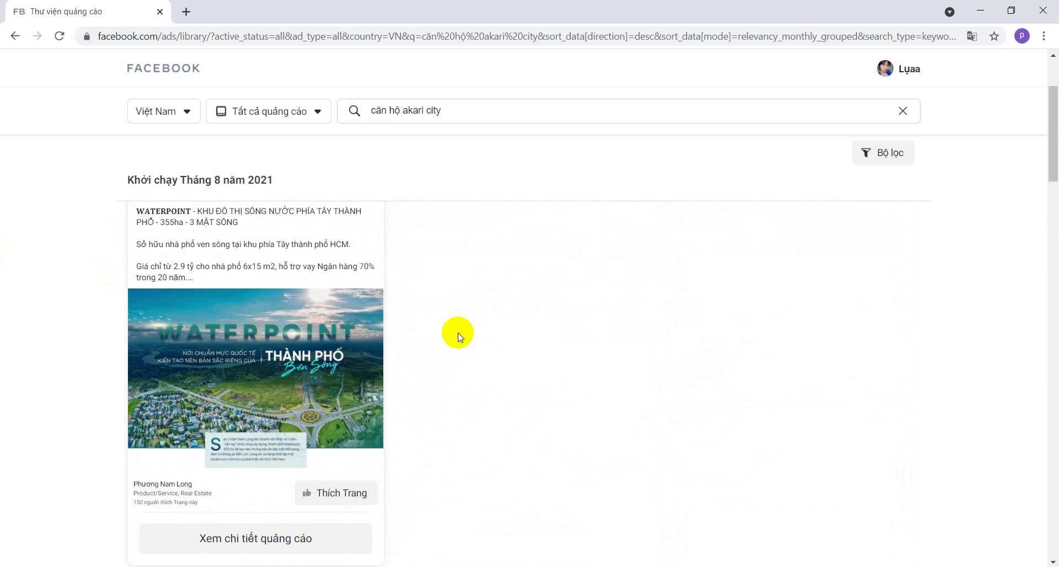
scroll(458, 334, "up", 3)
scroll(449, 326, "down", 15)
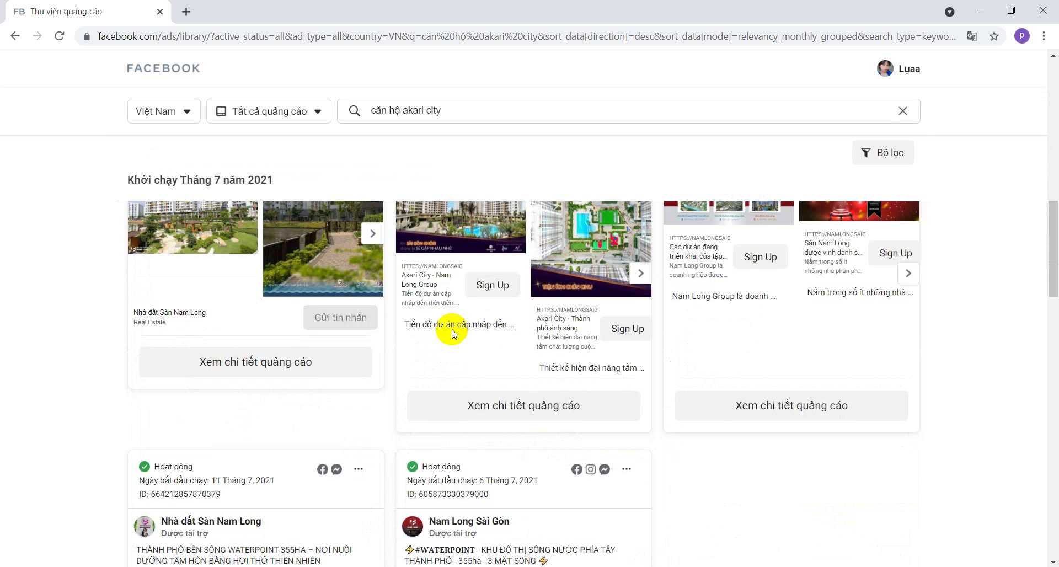
scroll(452, 327, "up", 3)
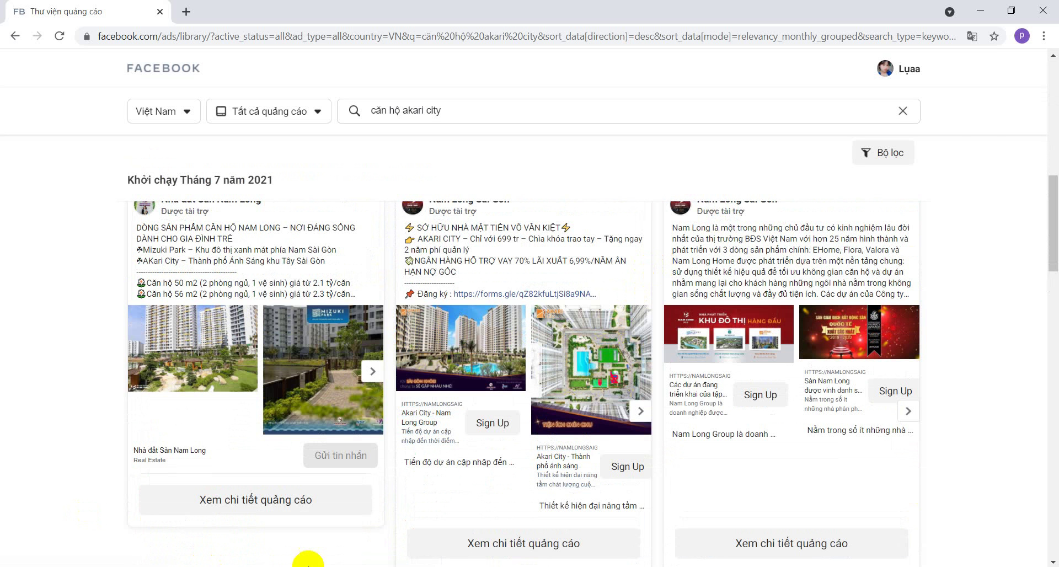
Switch to Zalo Ads, open the Saigon West campaign and view the ad's audience targeting settings.
left_click(308, 565)
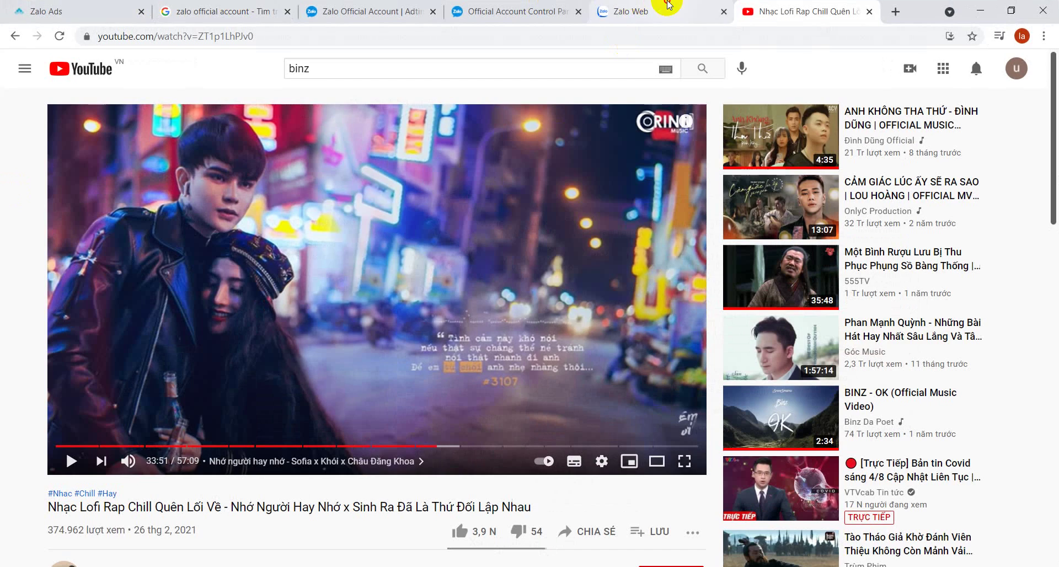
left_click(668, 11)
left_click(28, 11)
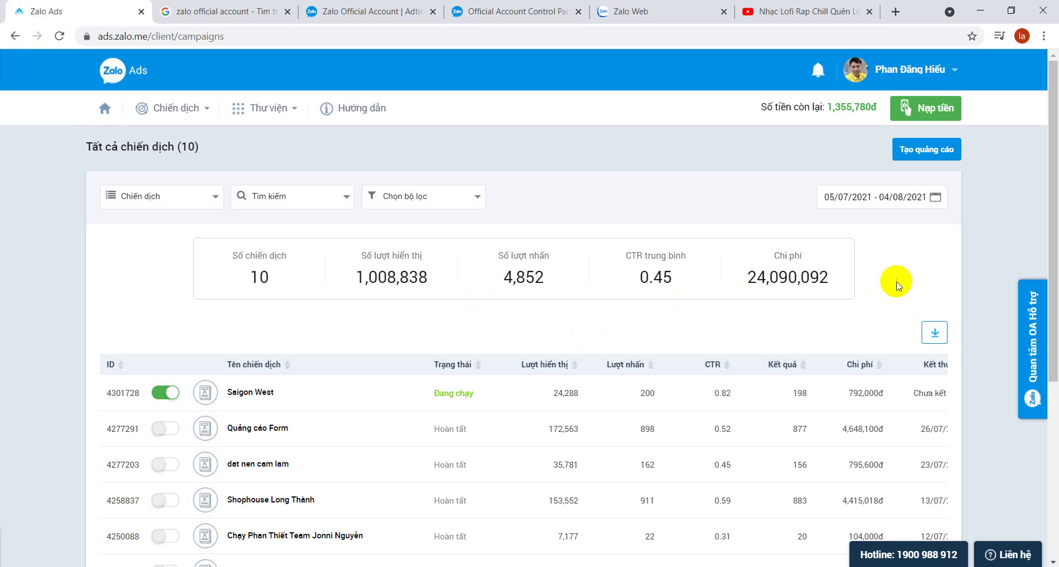
left_click(244, 393)
scroll(355, 348, "down", 5)
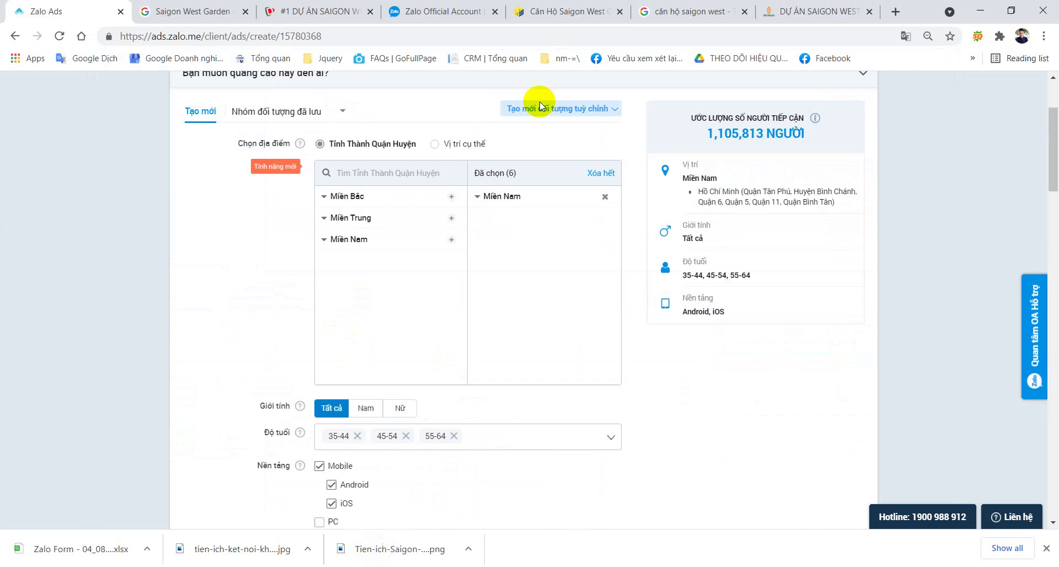
Look over the Zalo Form ad's targeting settings and reload the page to refresh its estimated reach.
scroll(516, 185, "up", 3)
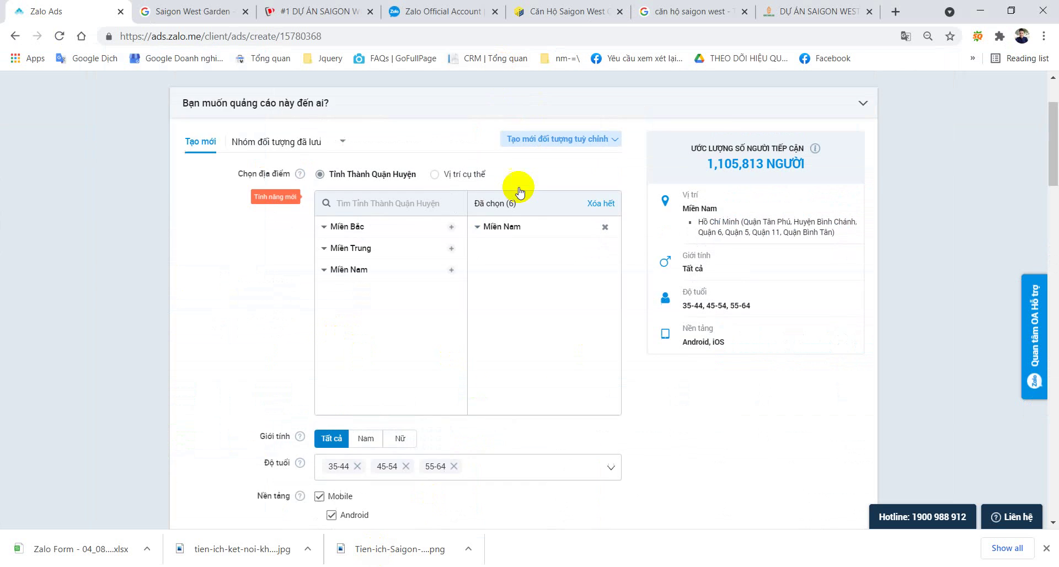
scroll(550, 246, "down", 8)
scroll(870, 118, "up", 10)
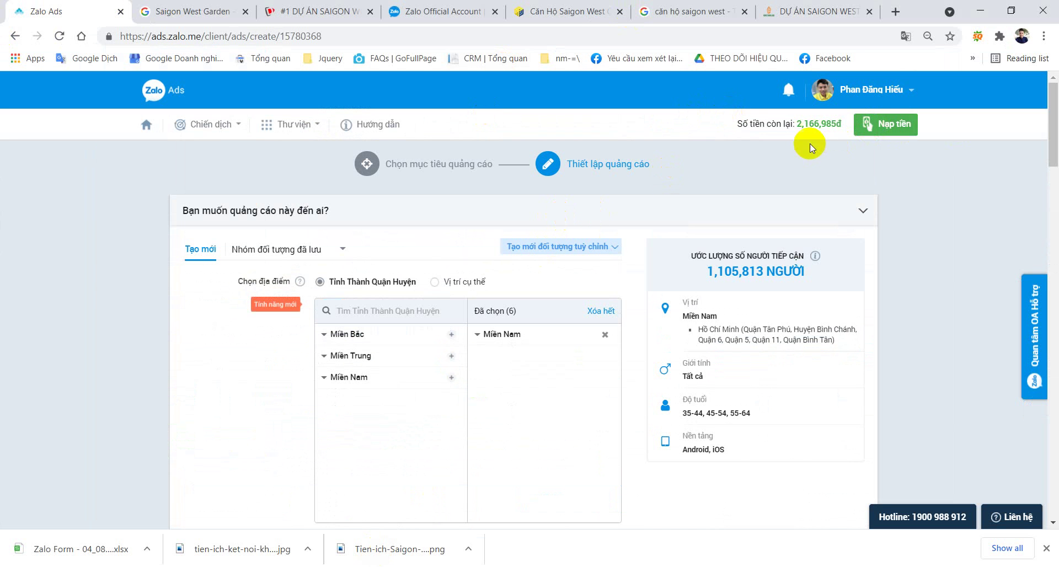
left_click(61, 36)
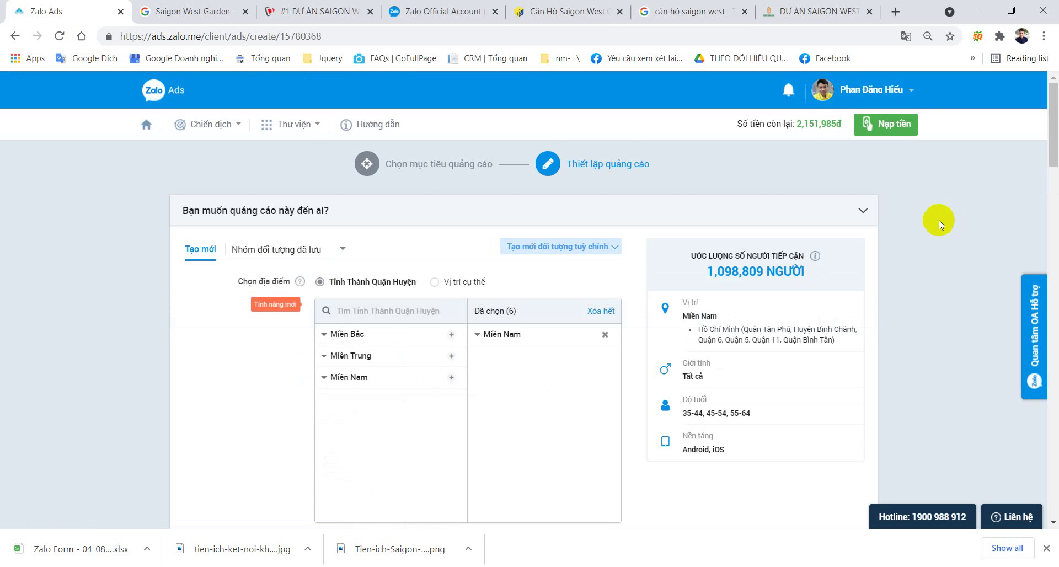
Highlight the targeted Hồ Chí Minh districts and the estimated audience size in the ad's targeting summary.
scroll(738, 267, "down", 1)
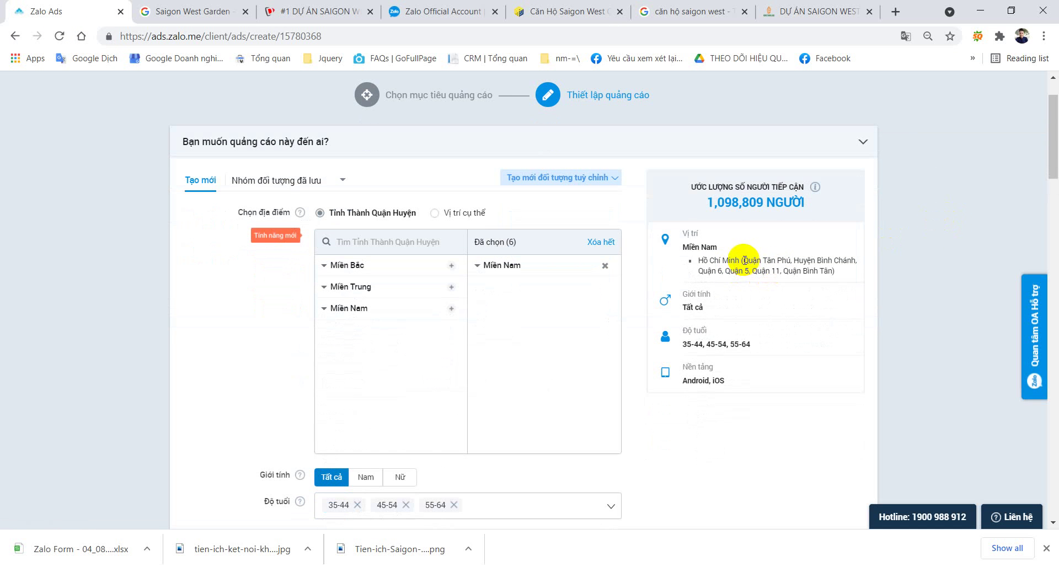
left_click_drag(744, 260, 833, 270)
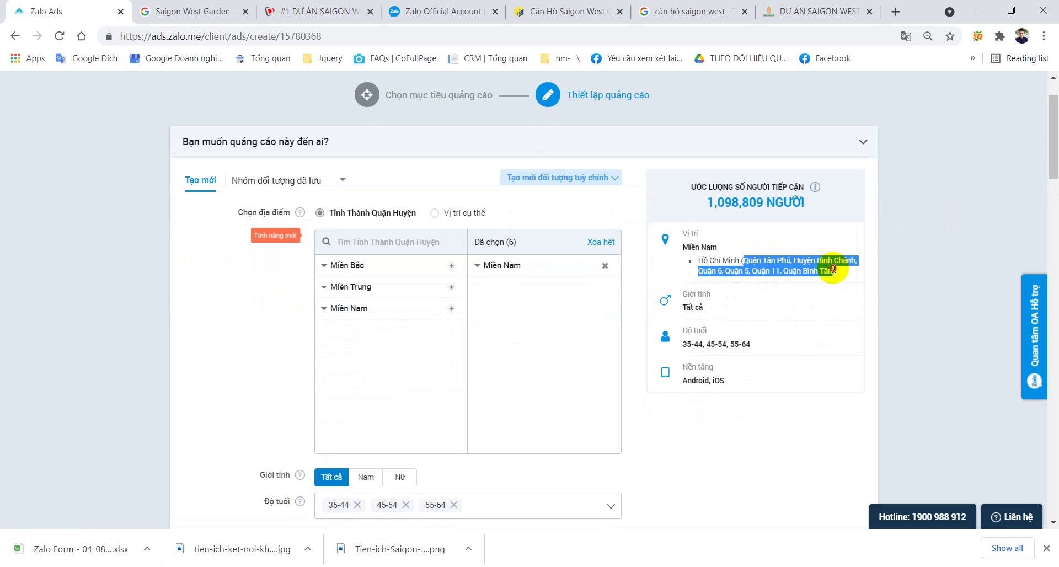
left_click(756, 267)
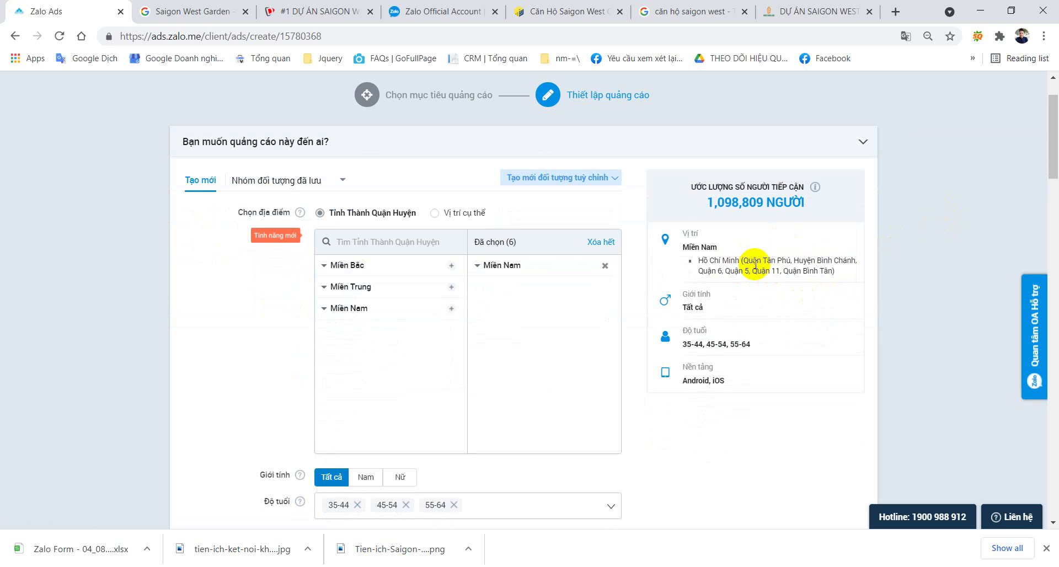
left_click_drag(746, 260, 835, 268)
left_click(905, 260)
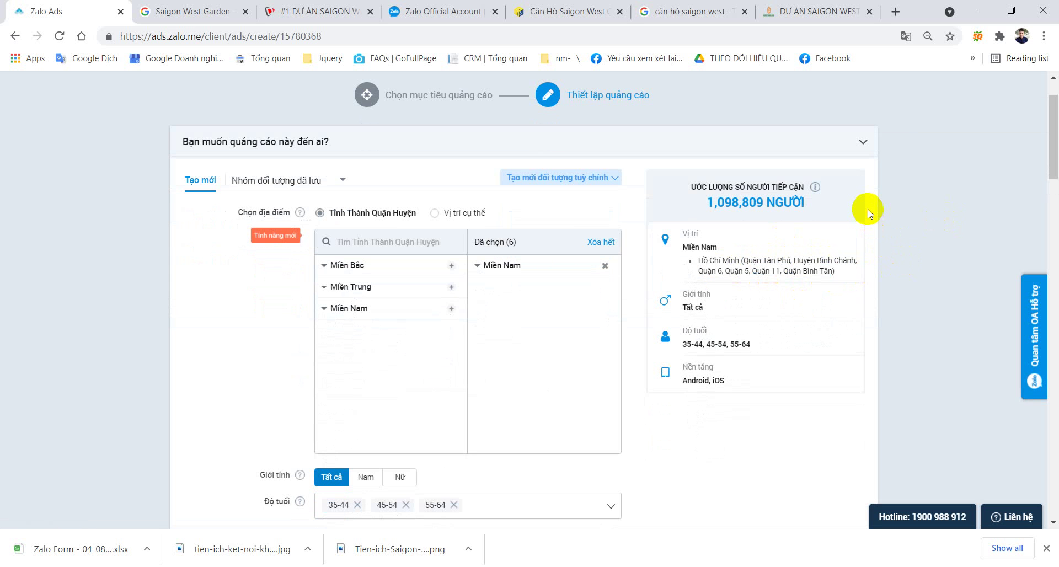
double_click(717, 202)
Examine the ad's age, platform, extra criteria, budget and form settings, and highlight the targeted districts again.
scroll(880, 208, "down", 7)
scroll(362, 128, "up", 1)
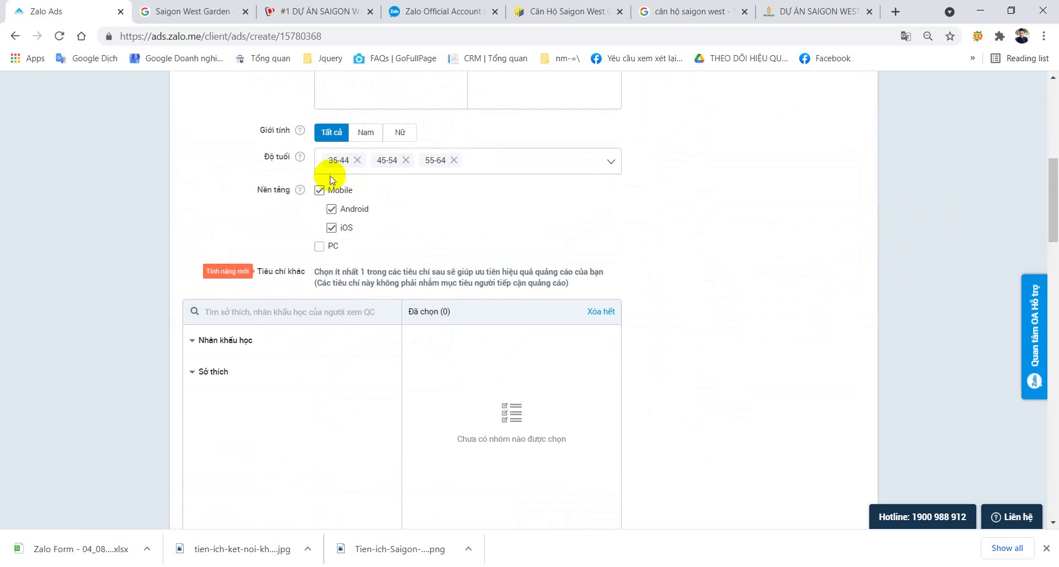
scroll(804, 283, "down", 7)
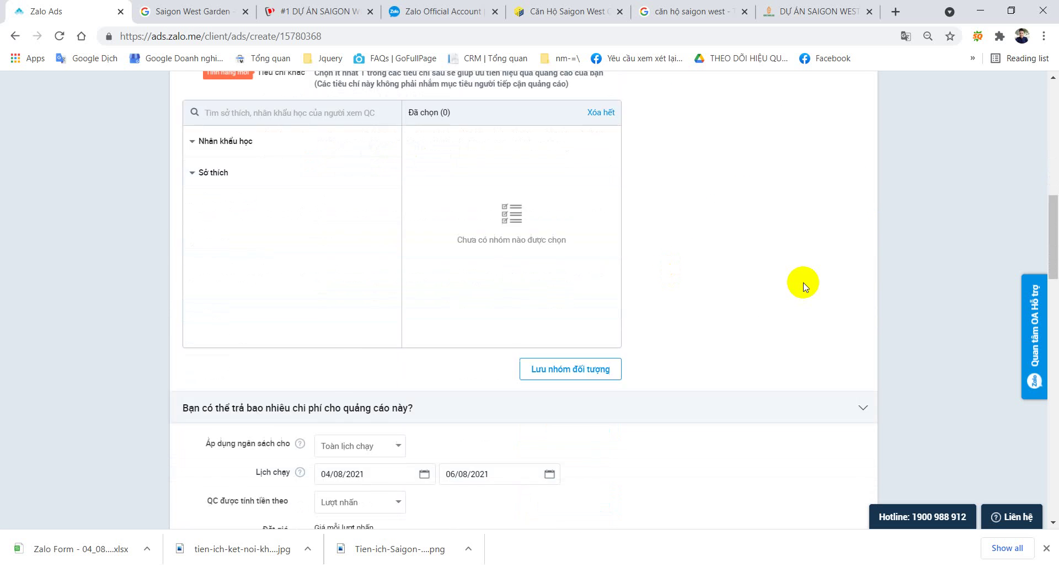
scroll(695, 253, "down", 5)
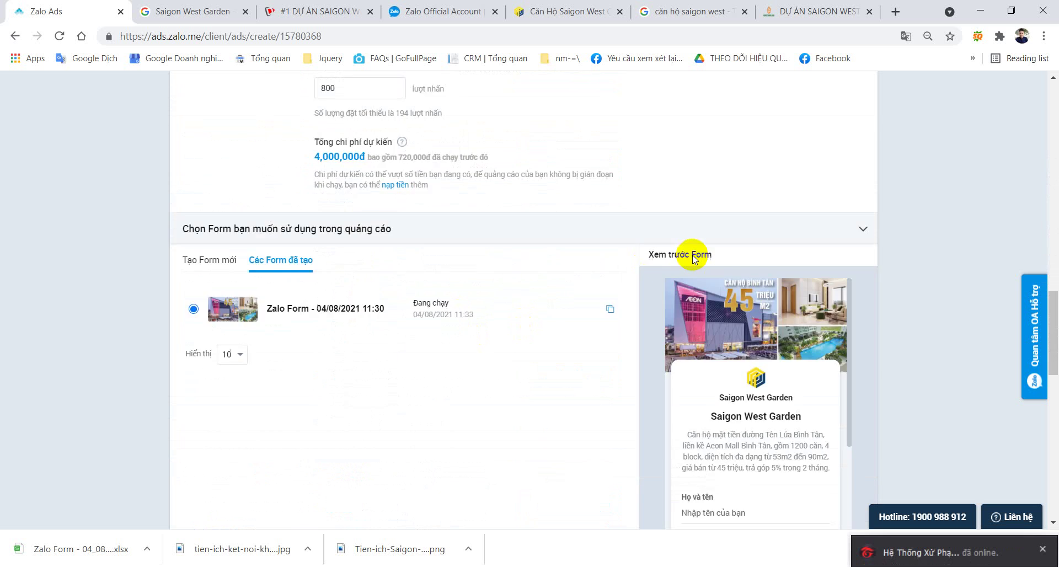
scroll(925, 205, "up", 8)
scroll(925, 206, "up", 7)
scroll(717, 274, "down", 2)
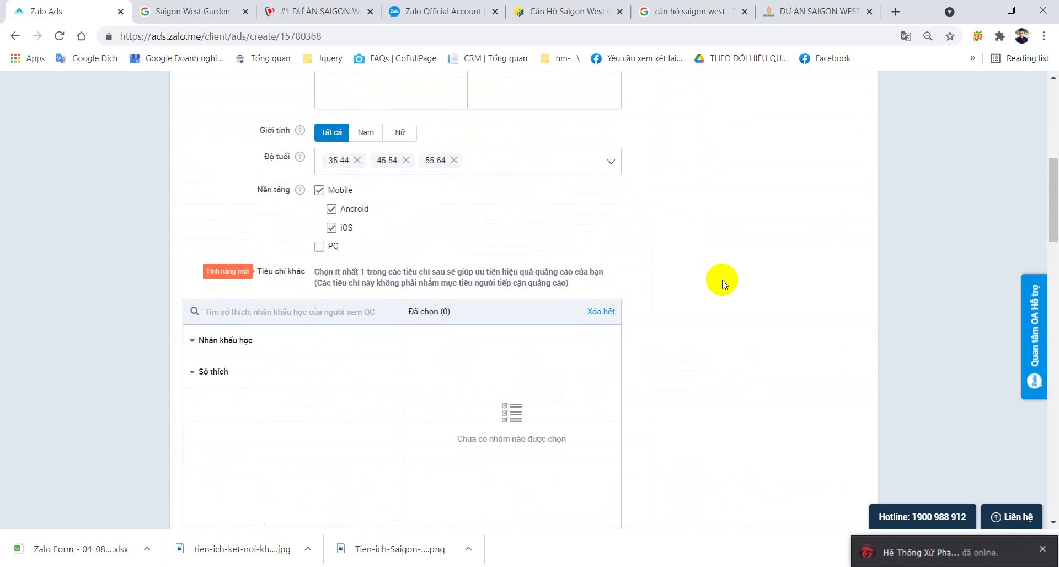
scroll(892, 218, "up", 5)
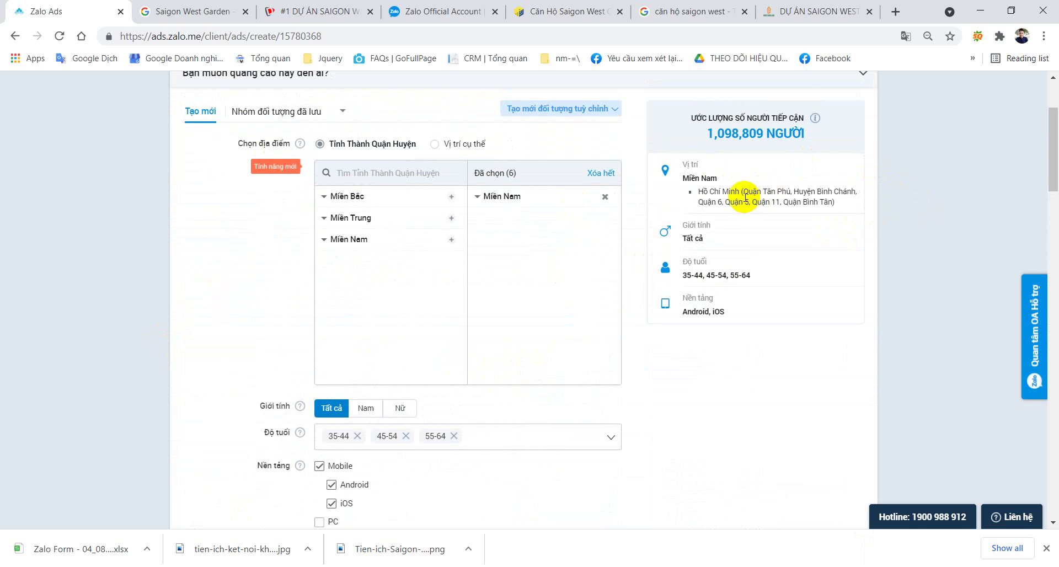
left_click_drag(743, 192, 833, 199)
left_click(859, 204)
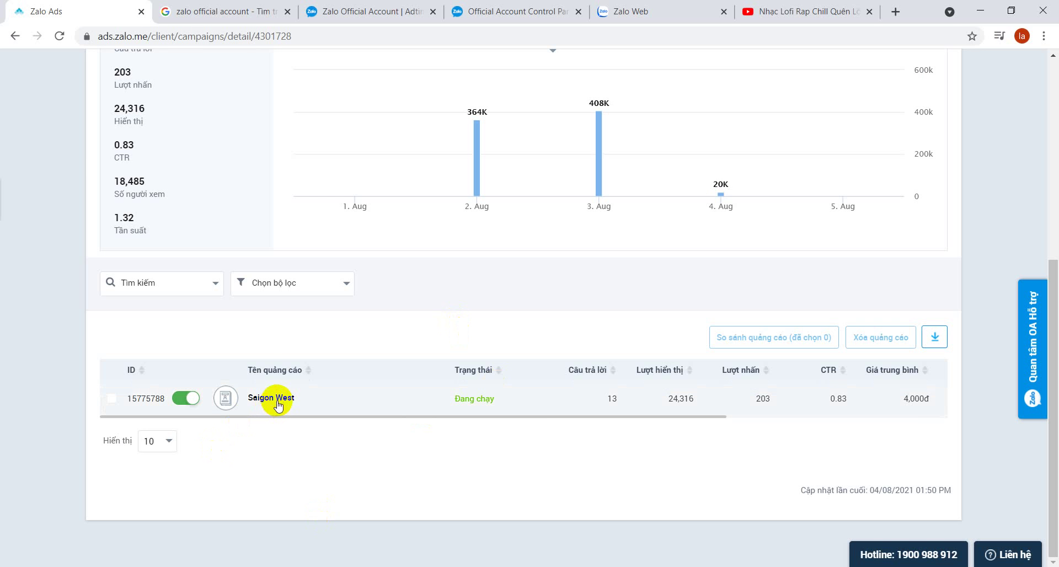
Open the Saigon West ad in the other Zalo Ads account and review its cost and performance figures.
left_click(276, 399)
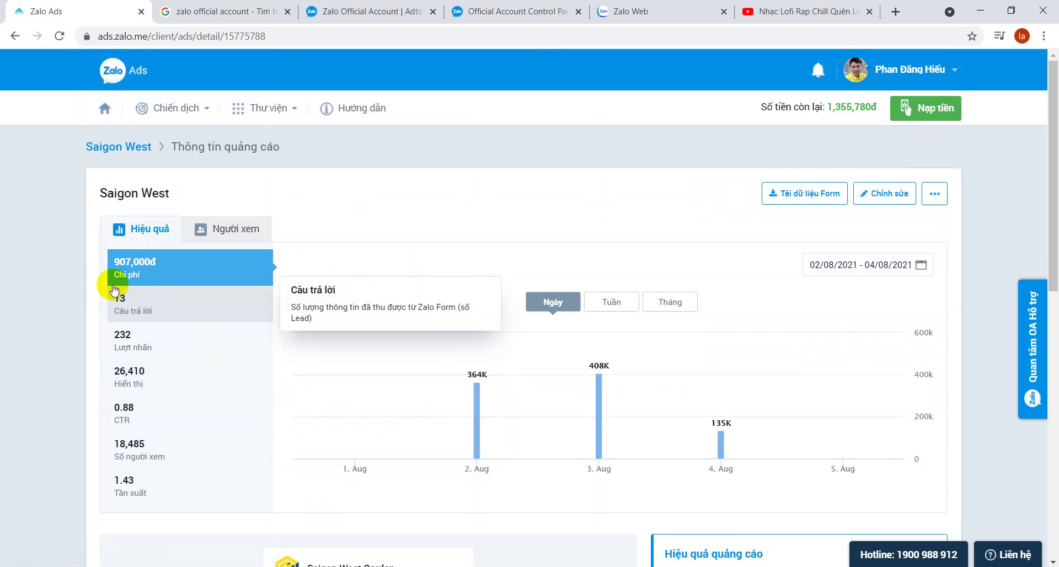
left_click(157, 273)
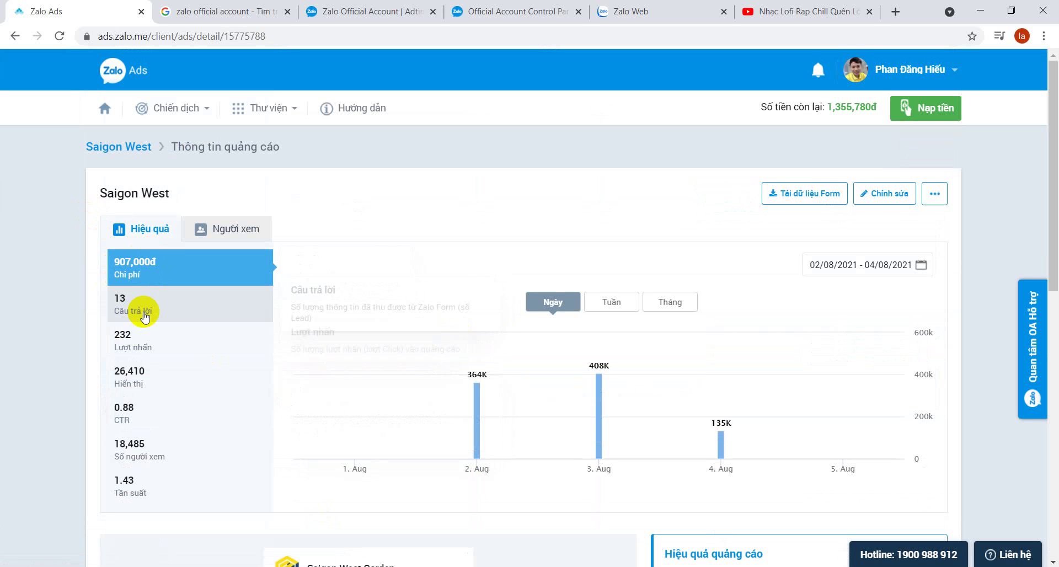
scroll(484, 199, "down", 7)
scroll(780, 224, "up", 7)
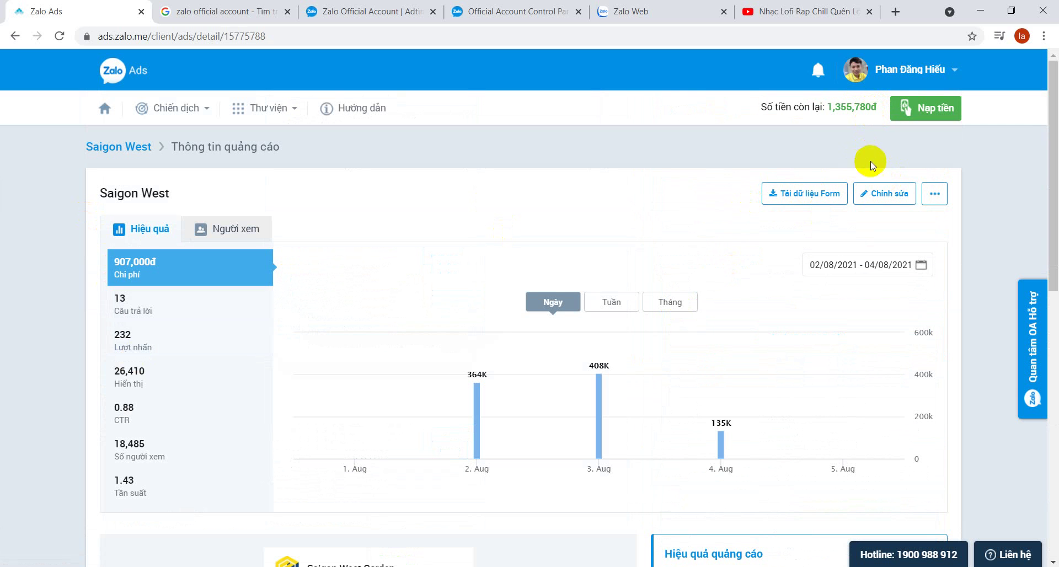
Open the Saigon West ad's settings and highlight its demographic criteria and its Ô tô / Xe hơi interest.
left_click(865, 197)
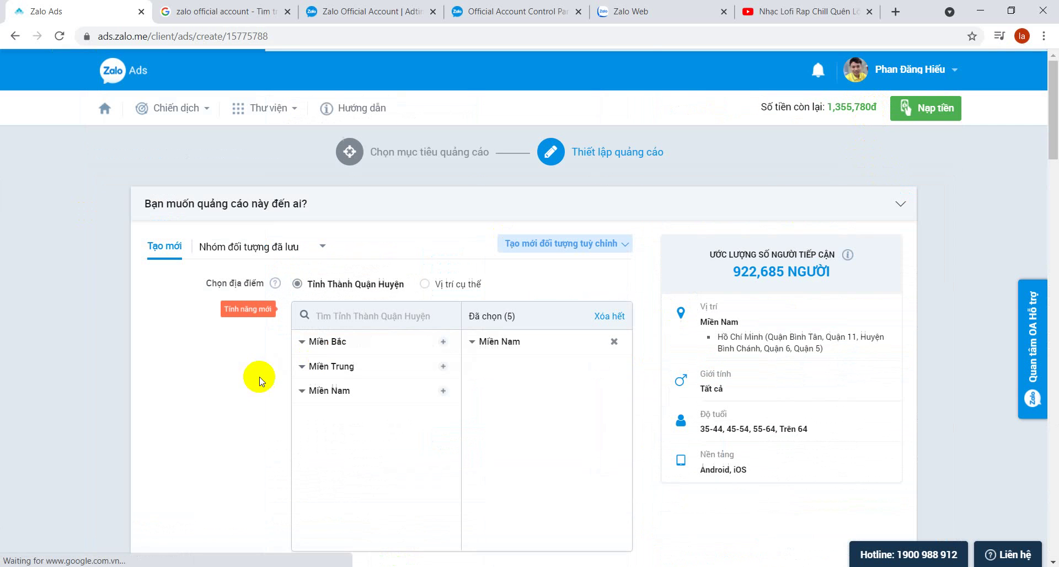
scroll(539, 365, "down", 20)
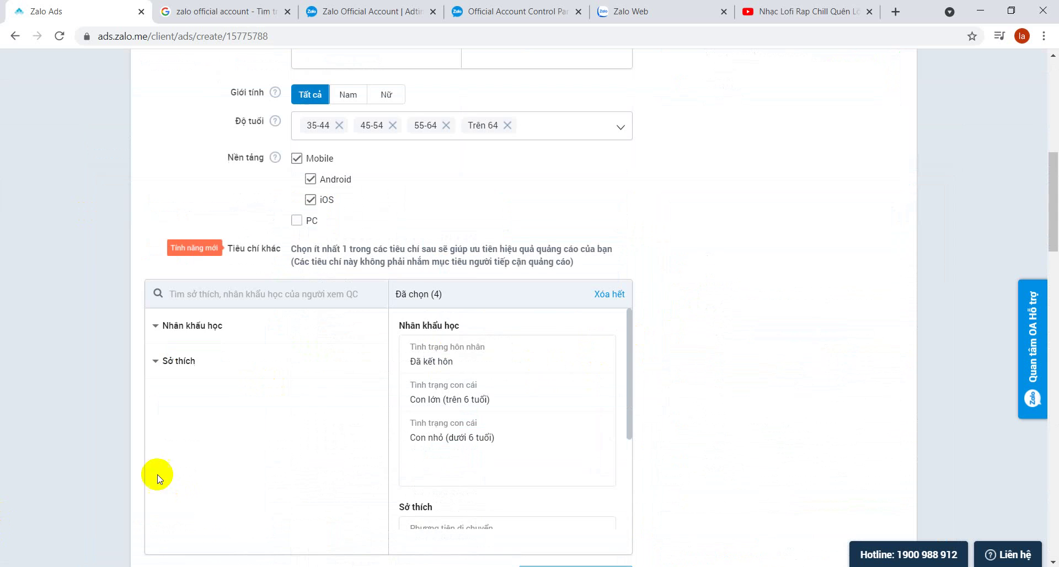
scroll(499, 342, "up", 9)
scroll(498, 342, "up", 4)
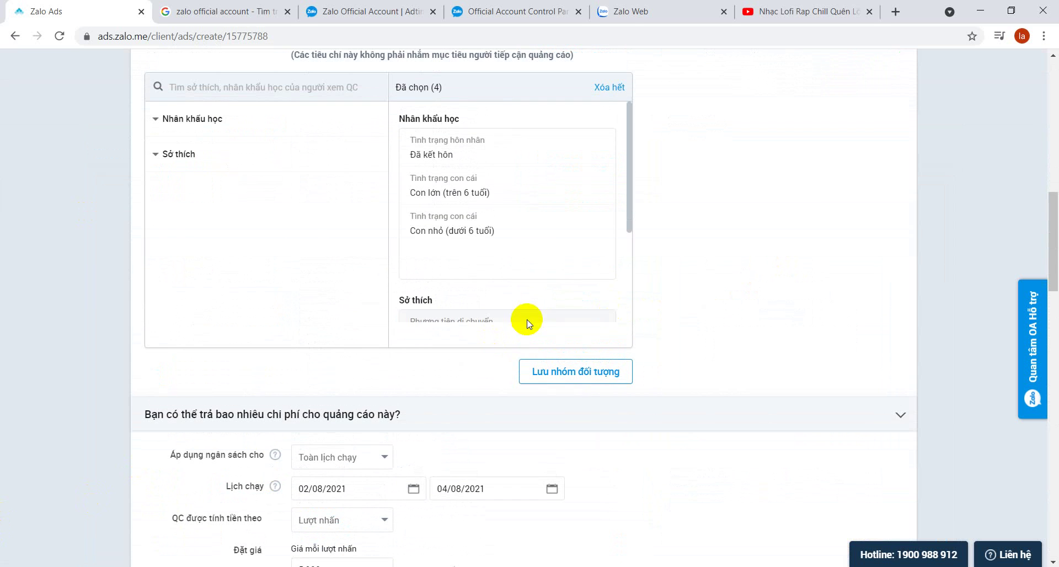
scroll(551, 221, "up", 3)
left_click_drag(453, 298, 434, 297)
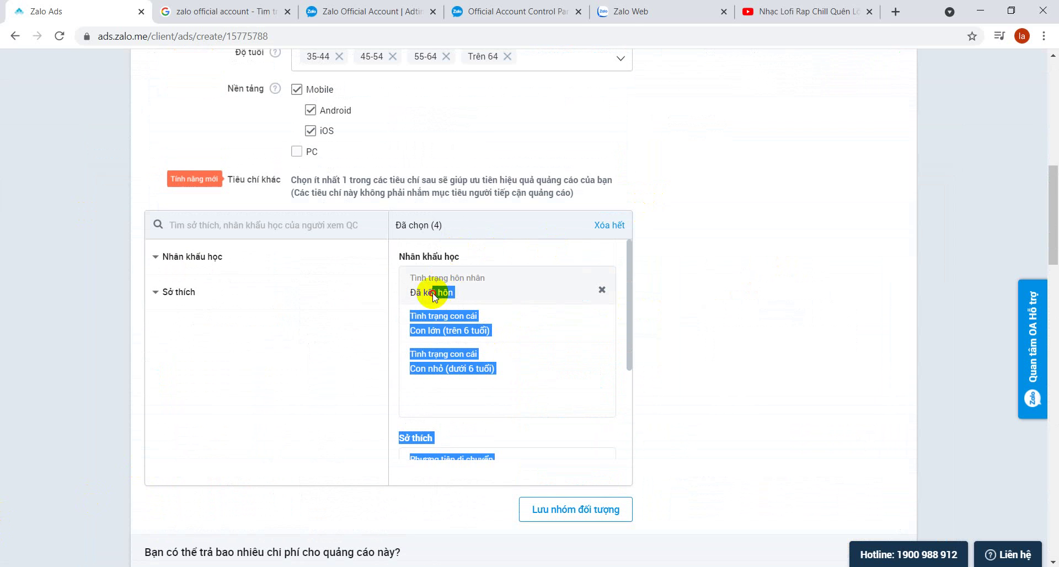
left_click(452, 300)
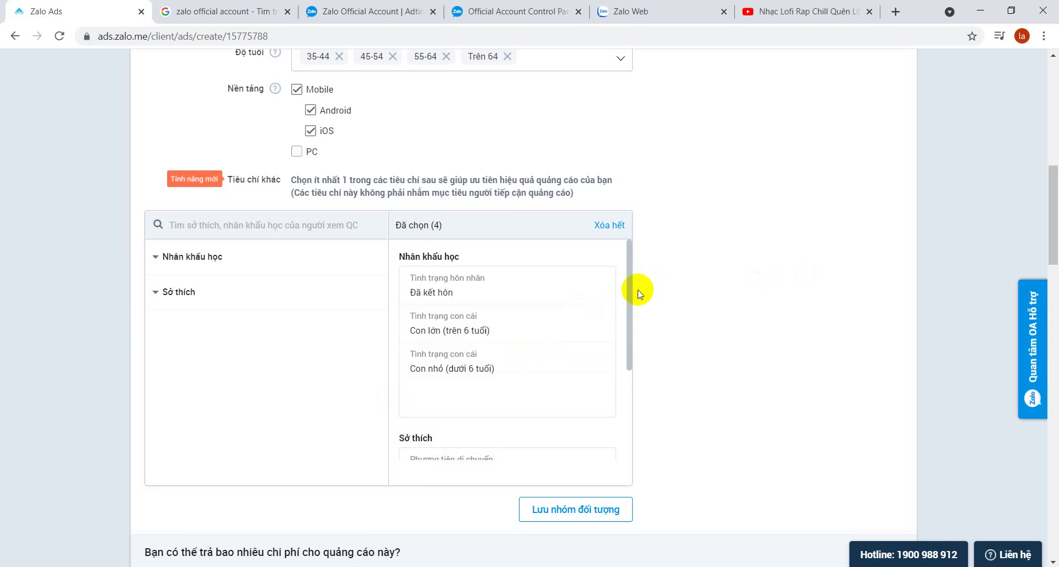
left_click_drag(630, 283, 630, 350)
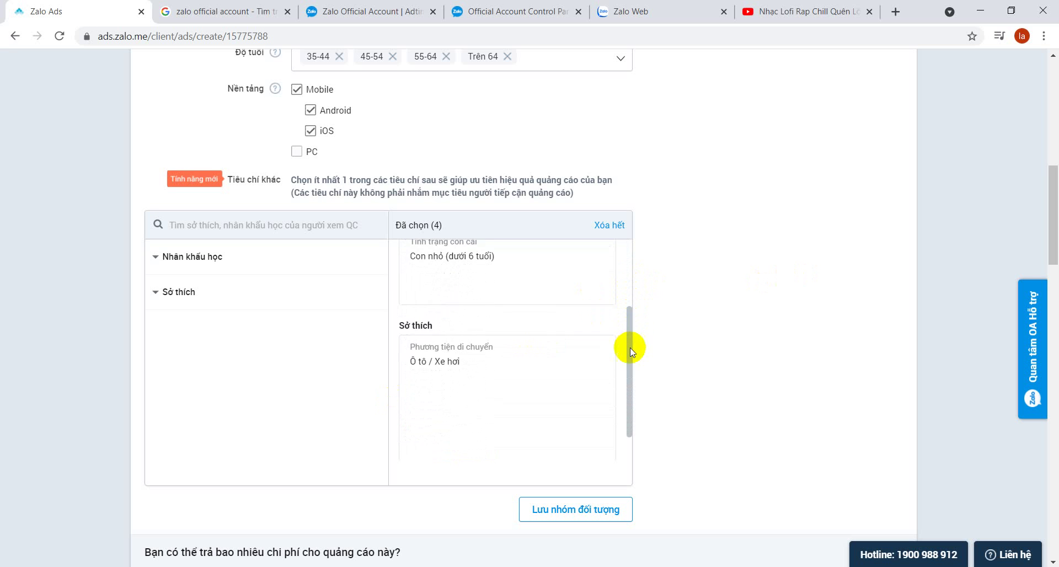
left_click_drag(471, 362, 406, 355)
left_click(407, 354)
Highlight the Saigon West ad's estimated audience size and review its age, platform and budget settings.
scroll(800, 264, "up", 9)
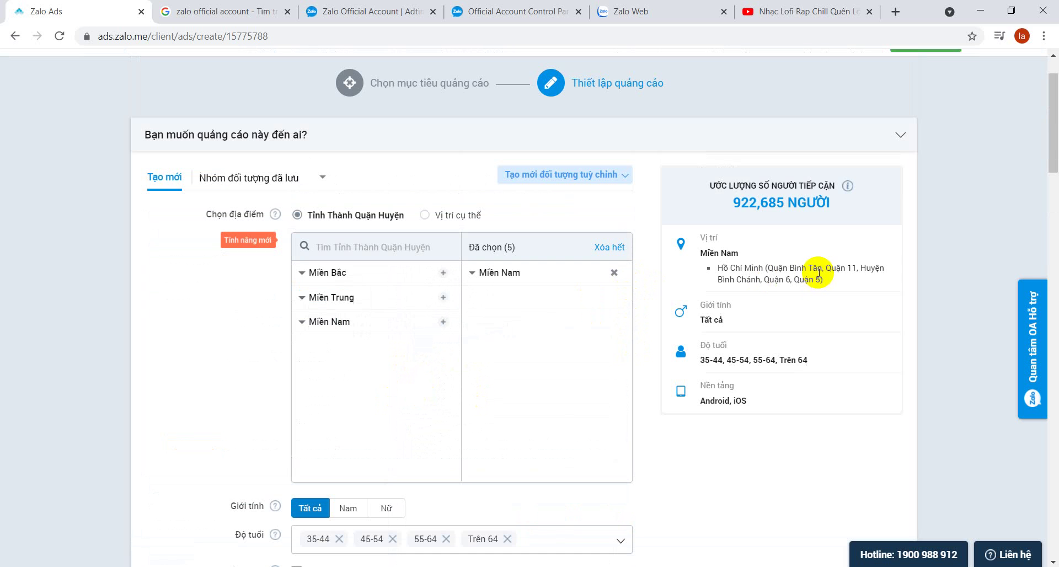
left_click_drag(733, 203, 850, 206)
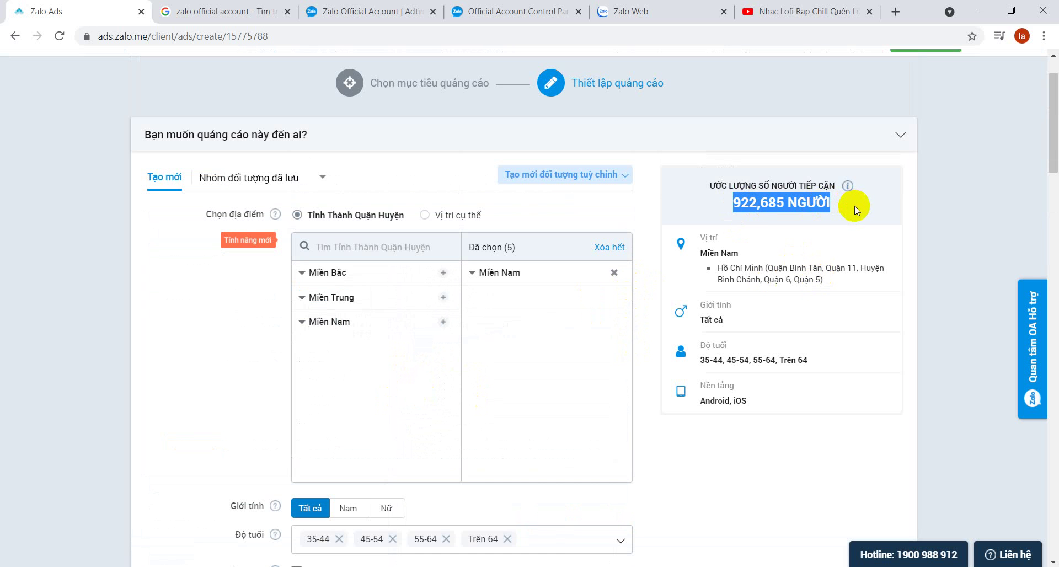
left_click_drag(732, 205, 836, 201)
scroll(76, 504, "down", 5)
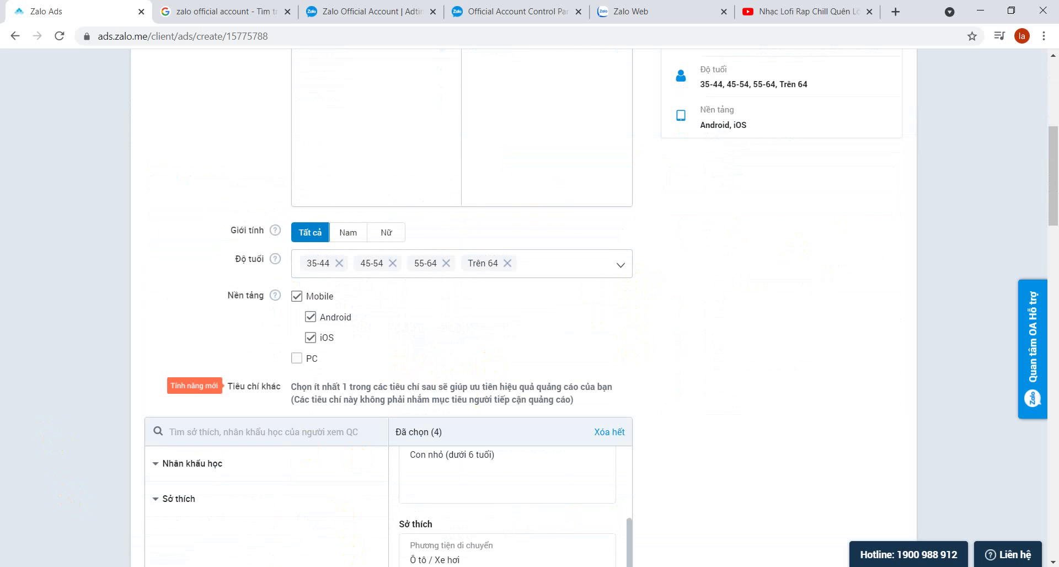
scroll(776, 370, "down", 7)
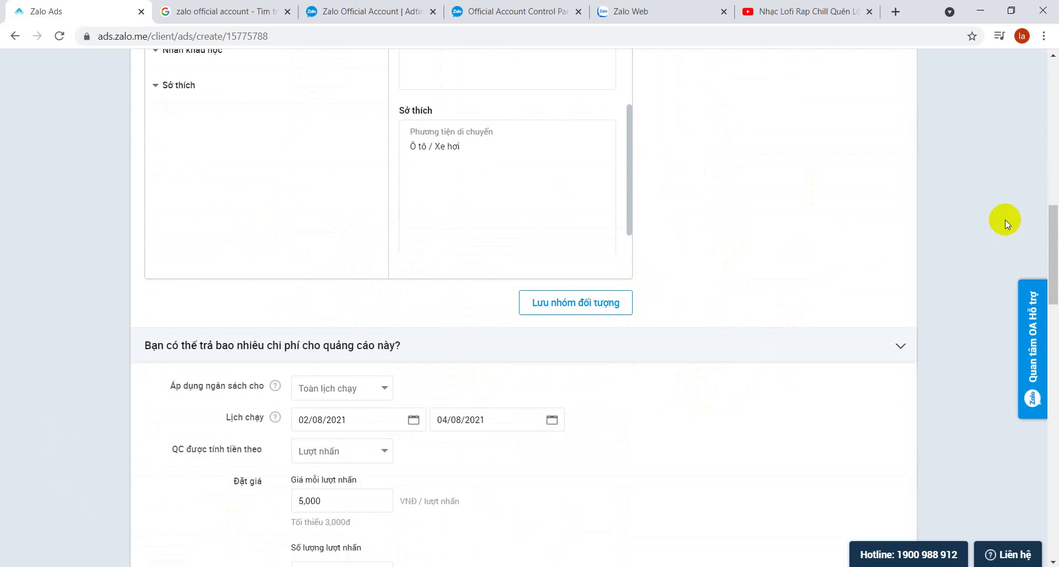
scroll(1006, 219, "up", 14)
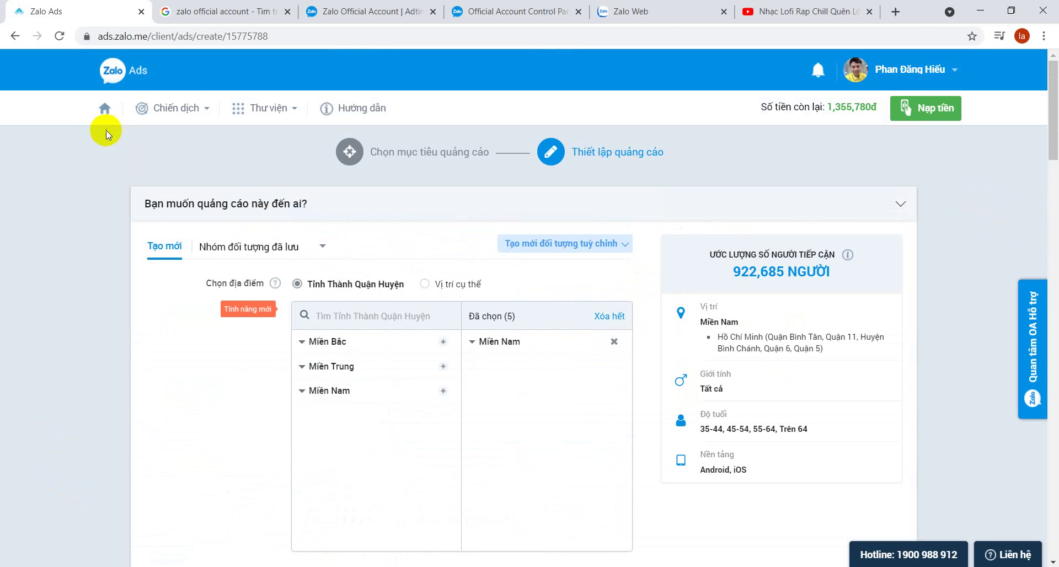
Open the Saigon West campaign from the campaign list and limit its performance report to 04/08/2021.
left_click(175, 108)
left_click(169, 139)
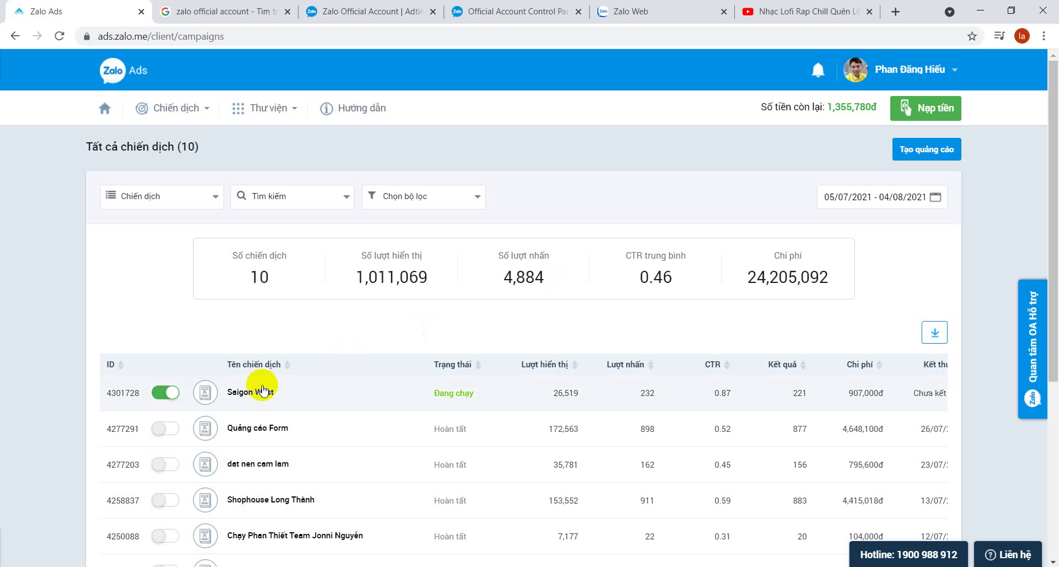
left_click(263, 392)
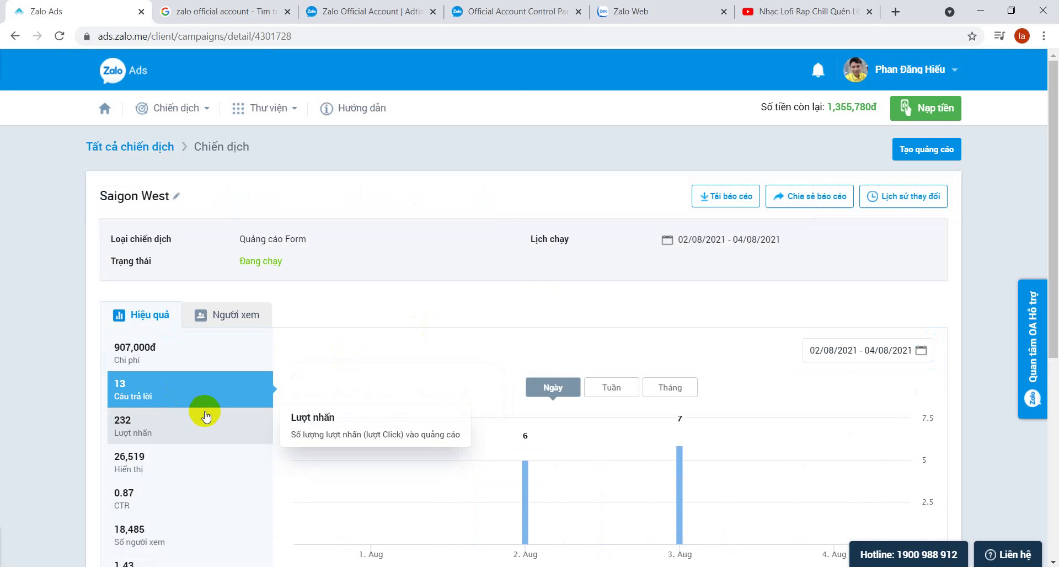
left_click(882, 351)
left_click(861, 376)
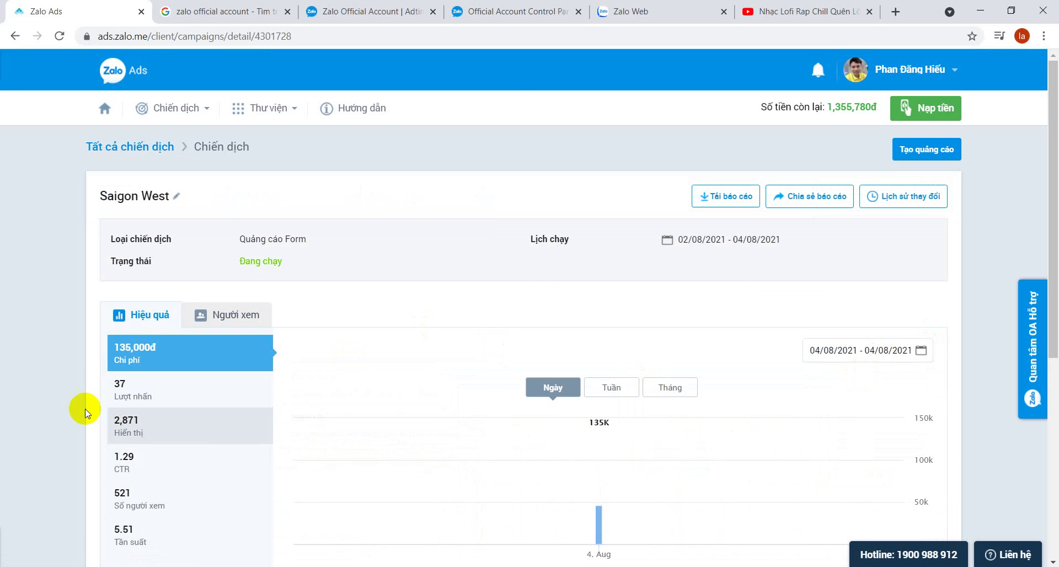
scroll(153, 478, "down", 2)
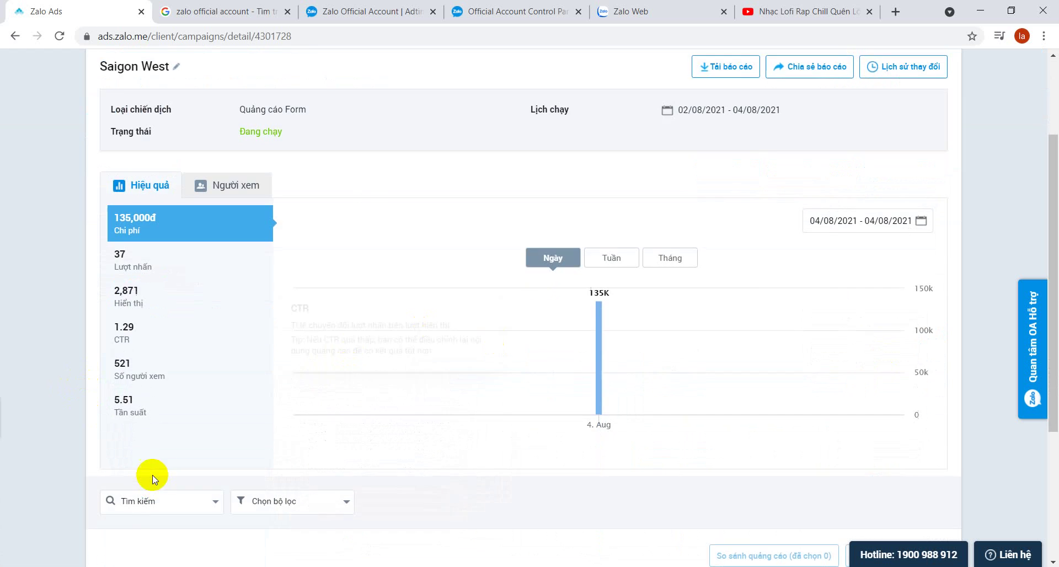
scroll(591, 466, "down", 4)
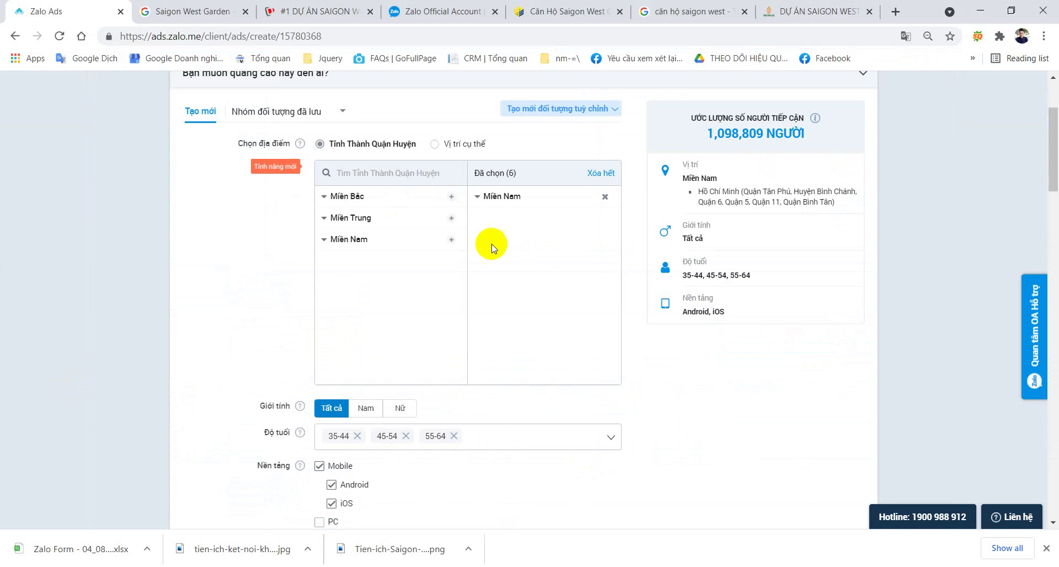
Return to the first Zalo Ads account and open the running Quảng cáo Form campaign's report from the campaign list.
scroll(491, 248, "up", 3)
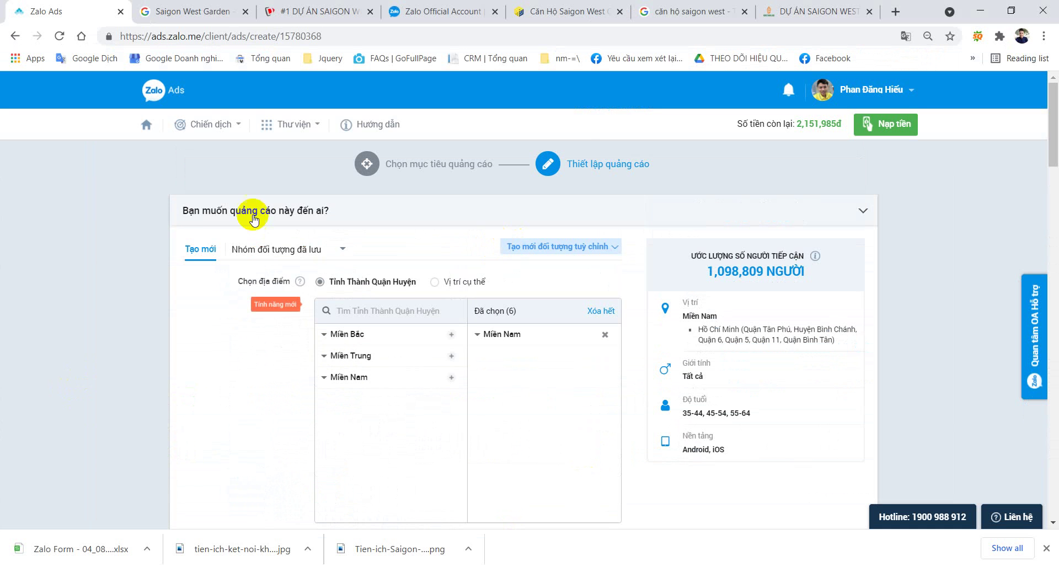
left_click(216, 125)
left_click(208, 148)
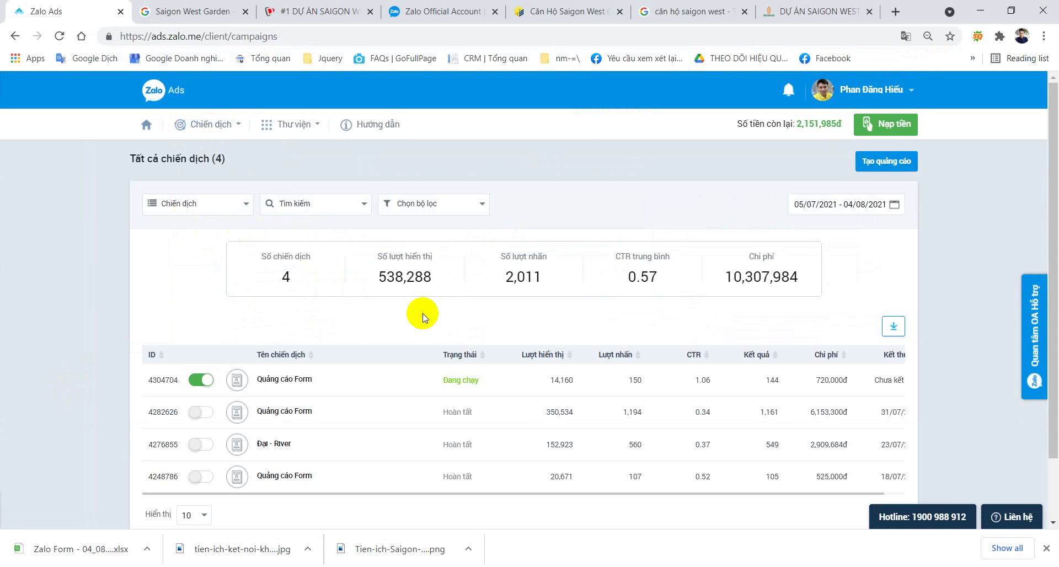
left_click(269, 377)
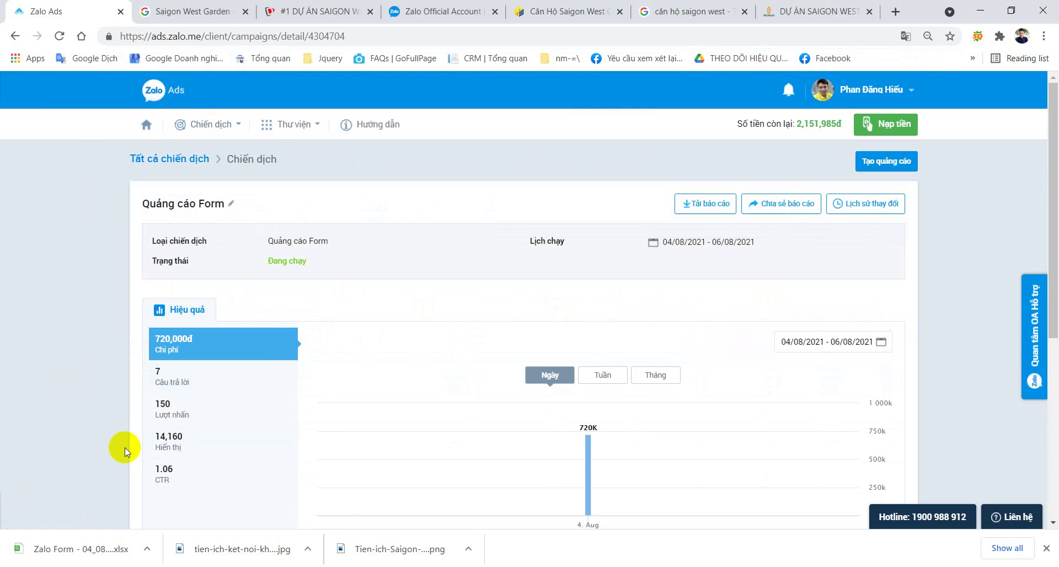
Open the Saigon West Garden ad, continue to its form management page and download the lead data of Zalo Form - 04/08/2021 11:30.
scroll(539, 335, "down", 6)
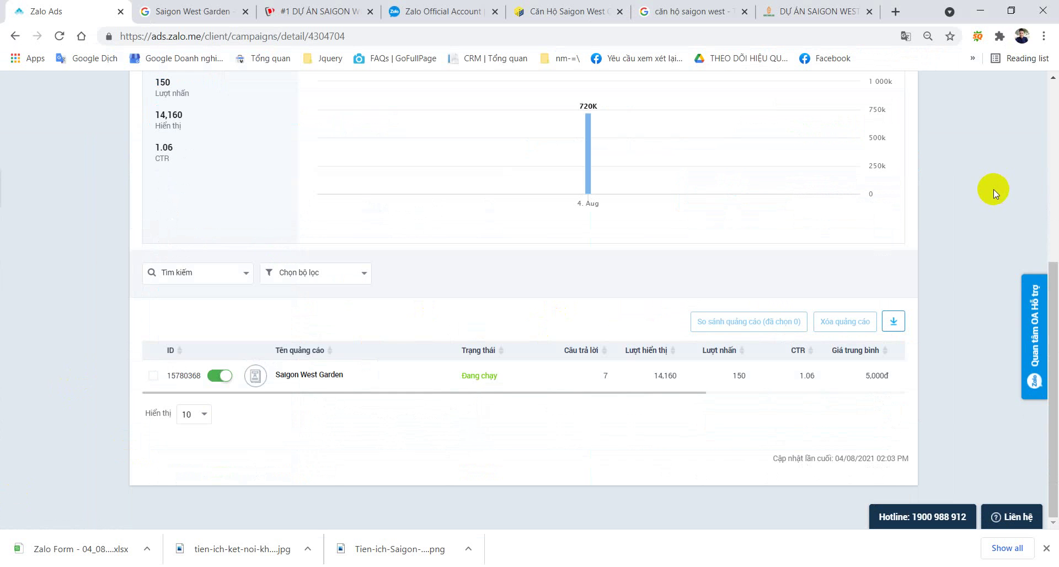
left_click(319, 377)
left_click(776, 207)
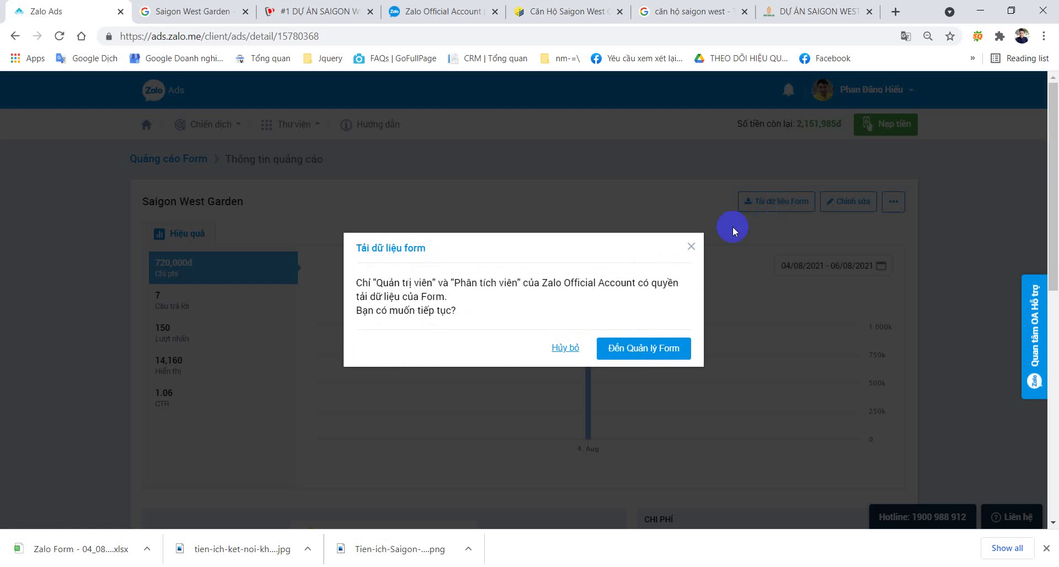
left_click(642, 347)
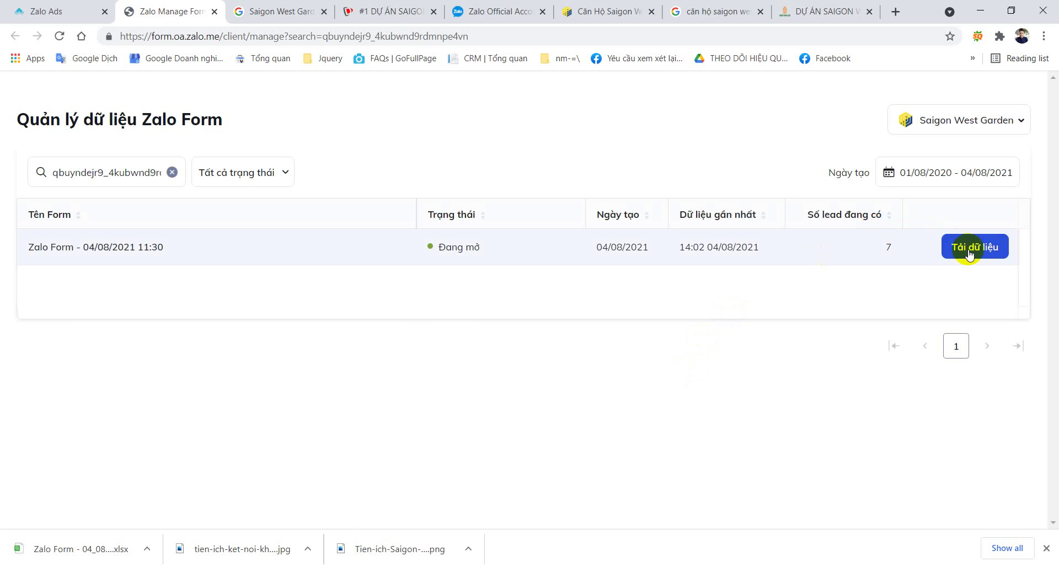
left_click(970, 247)
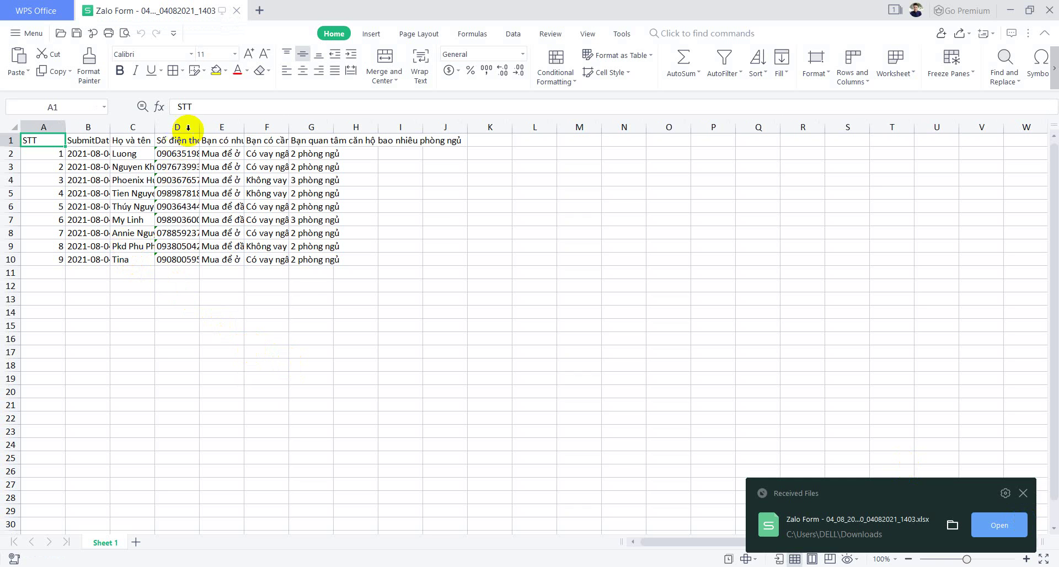
Examine the downloaded lead spreadsheet in WPS Office, narrowing column D and selecting the lead records in C7:H10.
left_click_drag(202, 125, 193, 126)
left_click(136, 247)
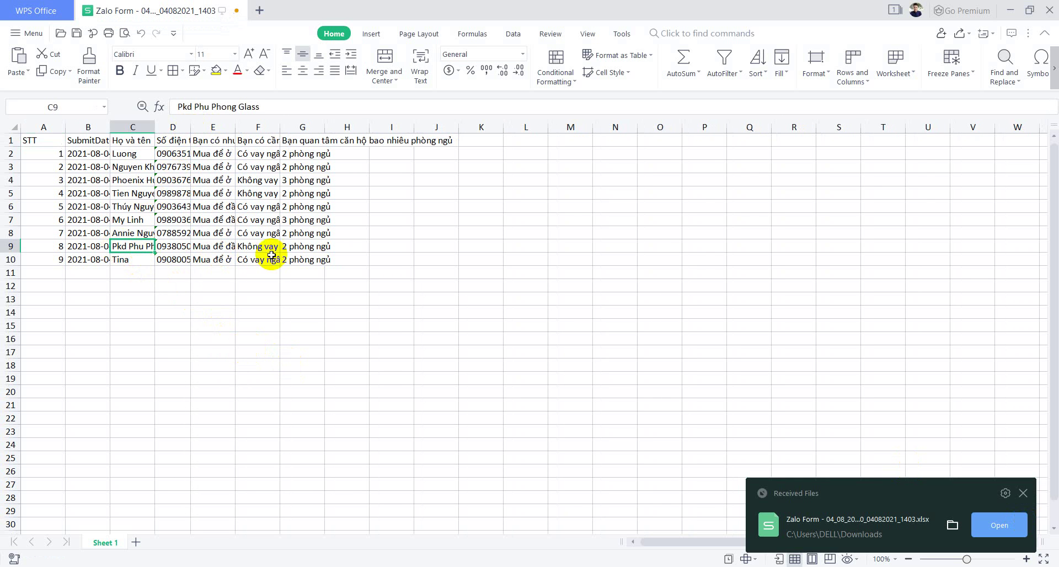
left_click(121, 219)
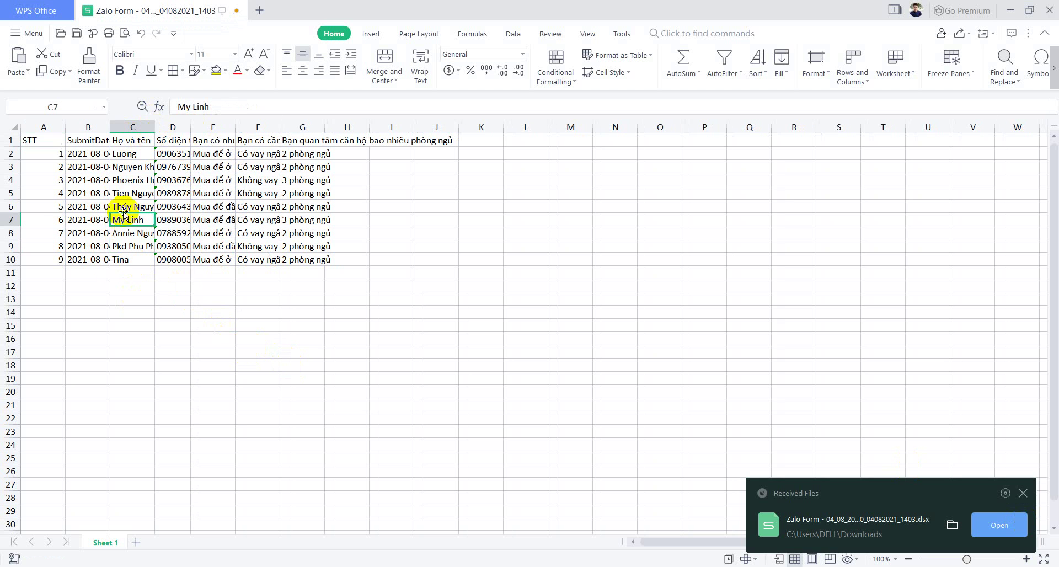
key("alt+Tab")
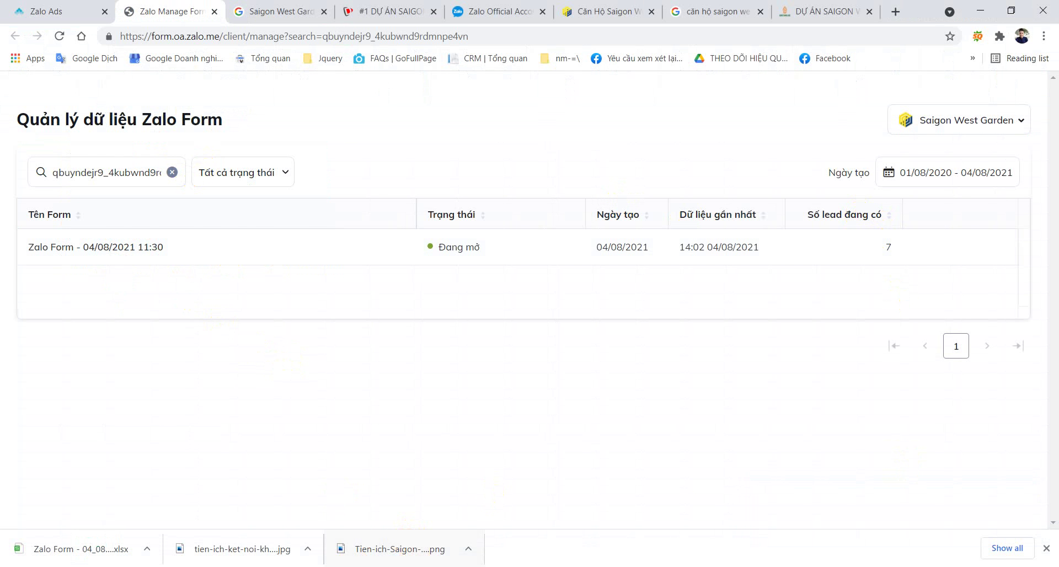
key("alt+Tab")
left_click(48, 259)
left_click(126, 220)
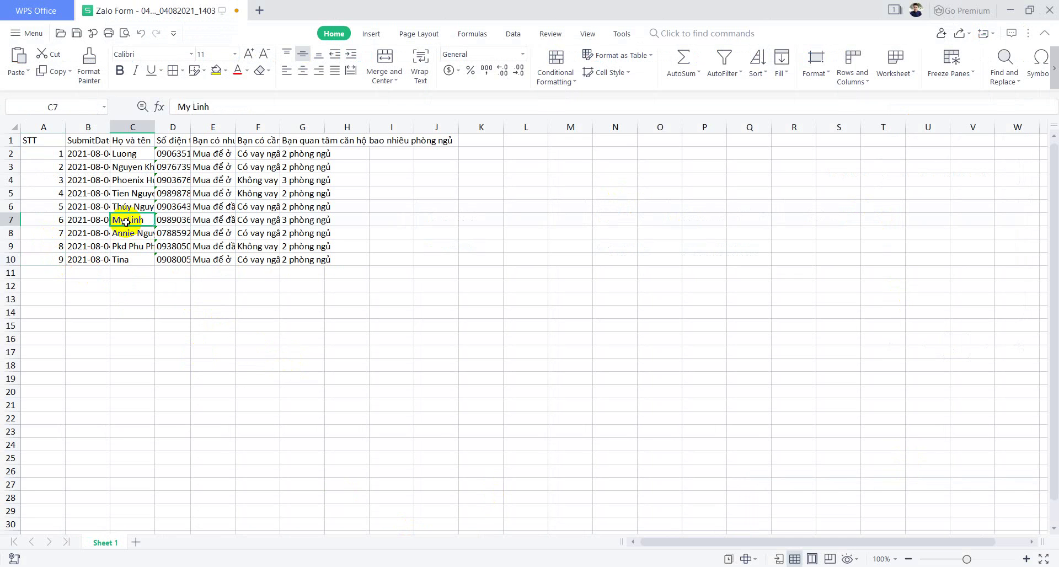
left_click(132, 233)
left_click(123, 220)
left_click(343, 260, "shift")
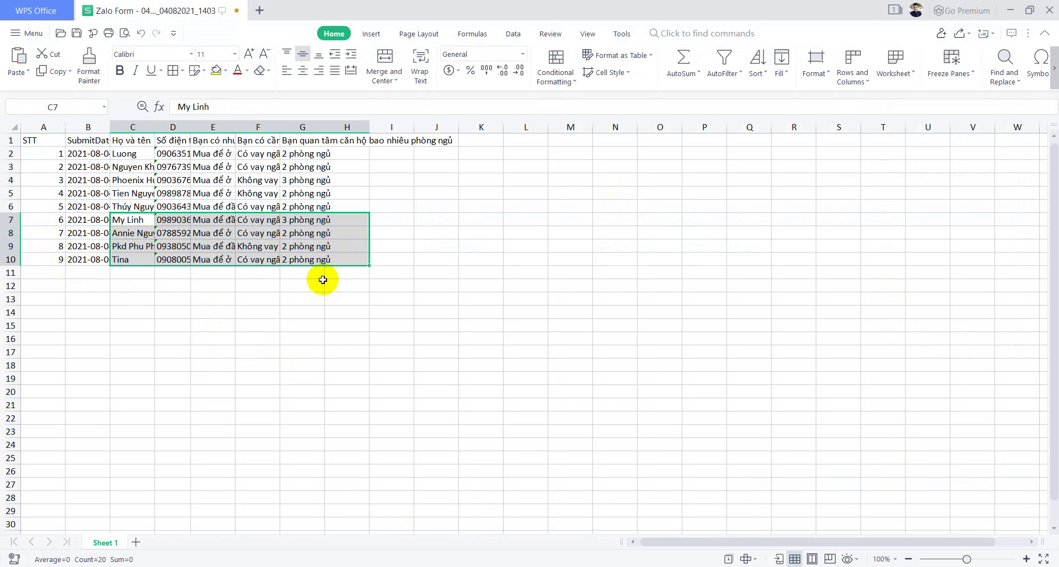
Switch back to Google Chrome and open a new window with the marketing channel's profile.
left_click(369, 555)
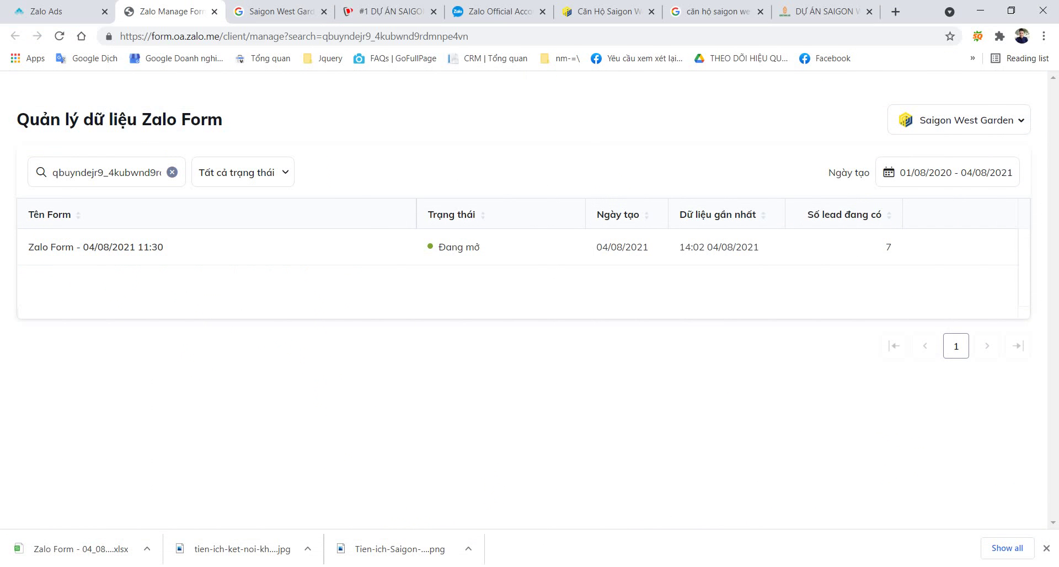
key("alt+Tab")
left_click(800, 11)
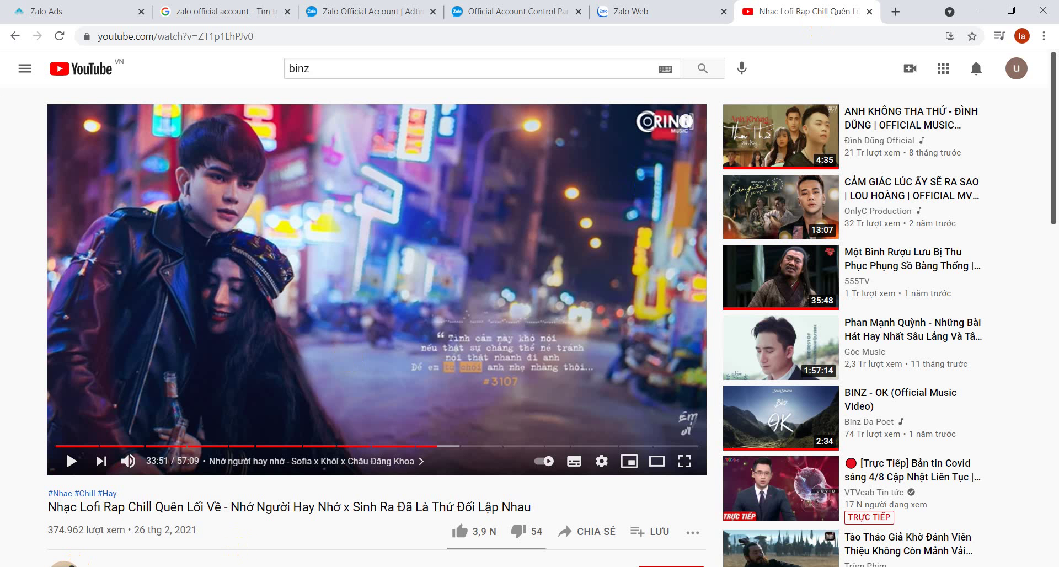
key("super+s")
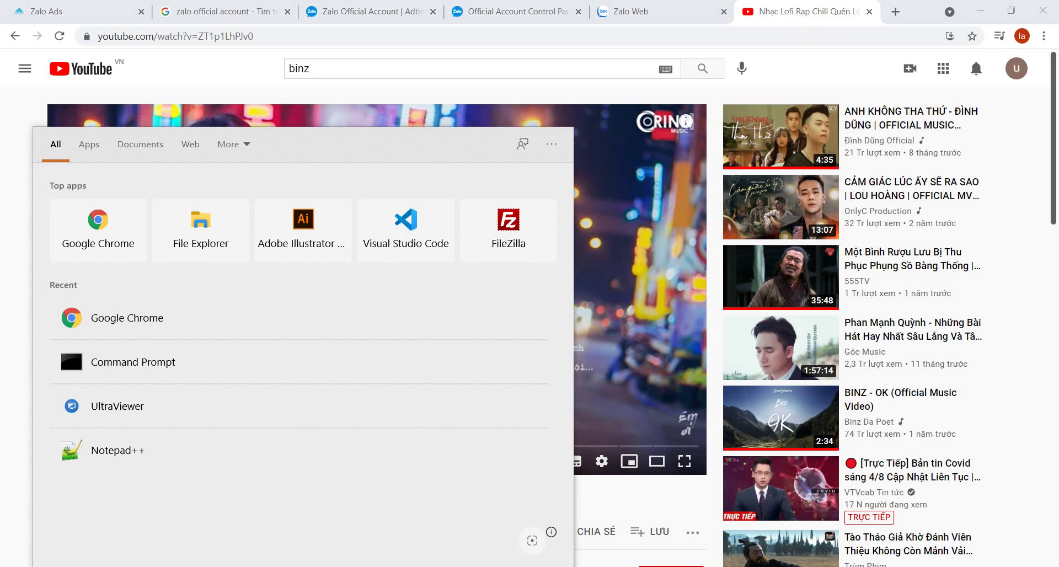
type("chon")
key("BackSpace")
key("BackSpace")
type("r")
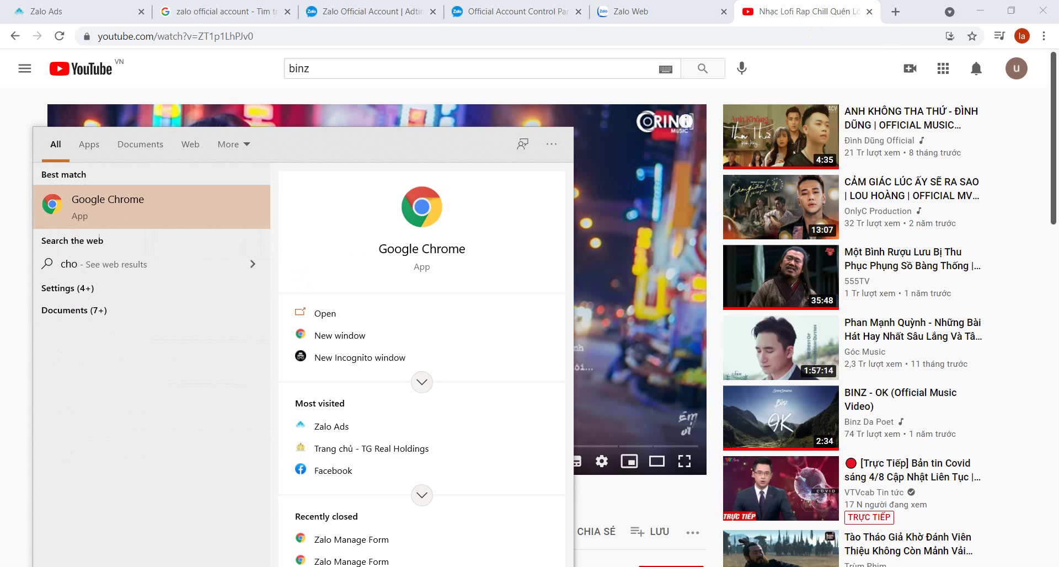
key("Return")
scroll(631, 291, "down", 5)
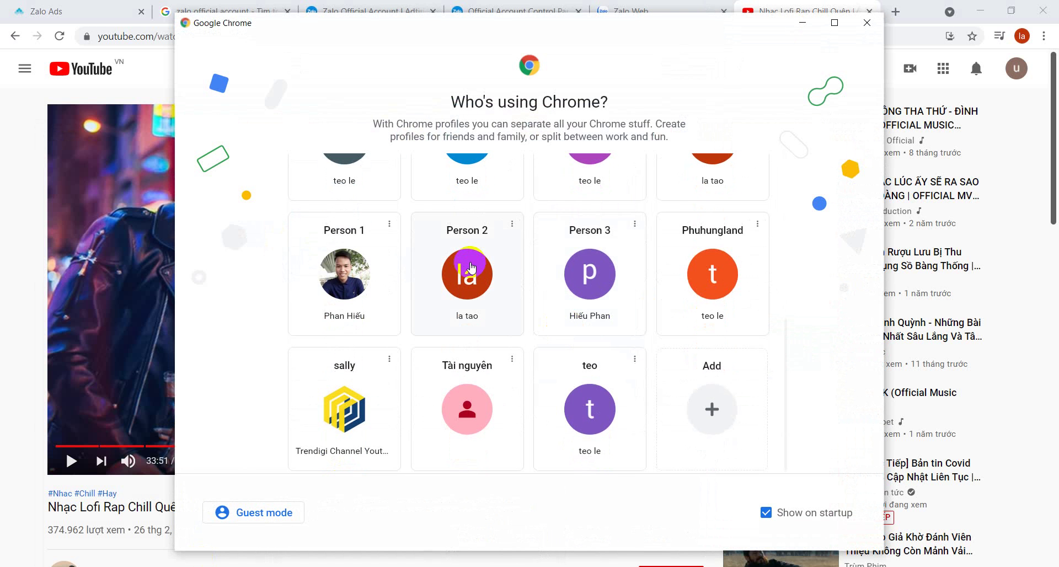
scroll(470, 268, "up", 5)
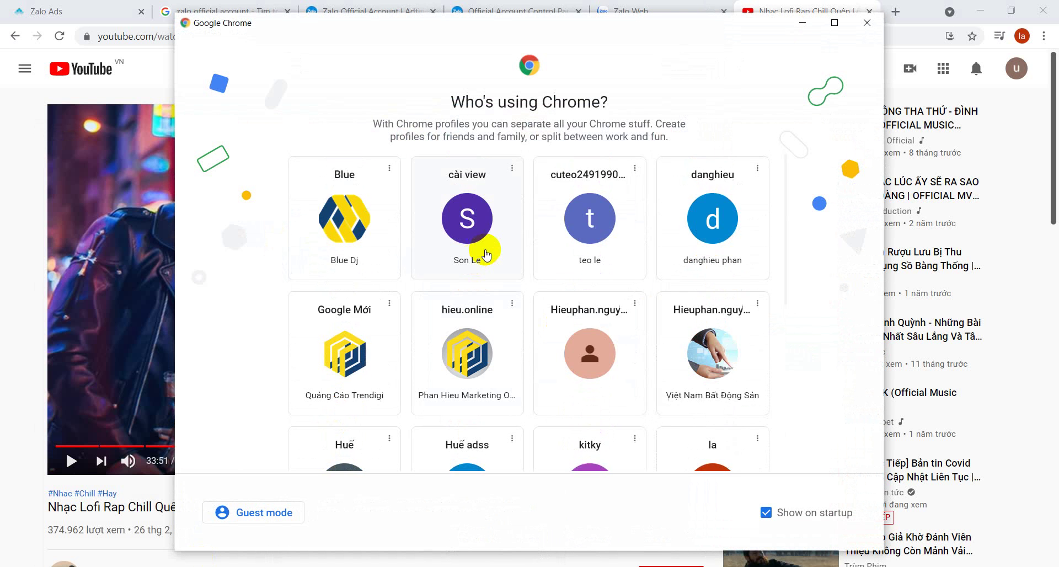
left_click(473, 349)
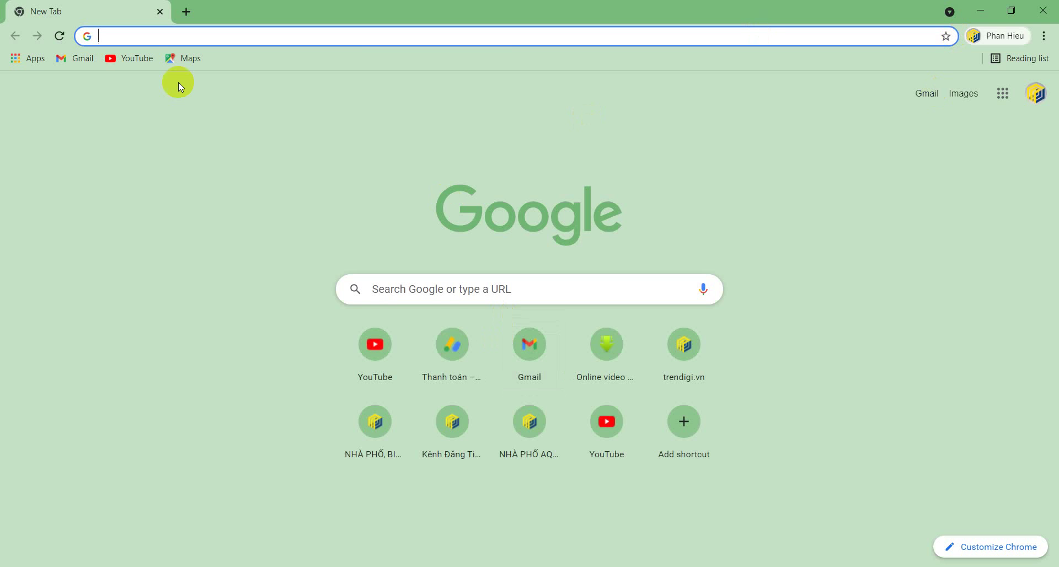
Open YouTube, check the channel's notifications and go to YouTube Studio from the account options.
left_click(138, 58)
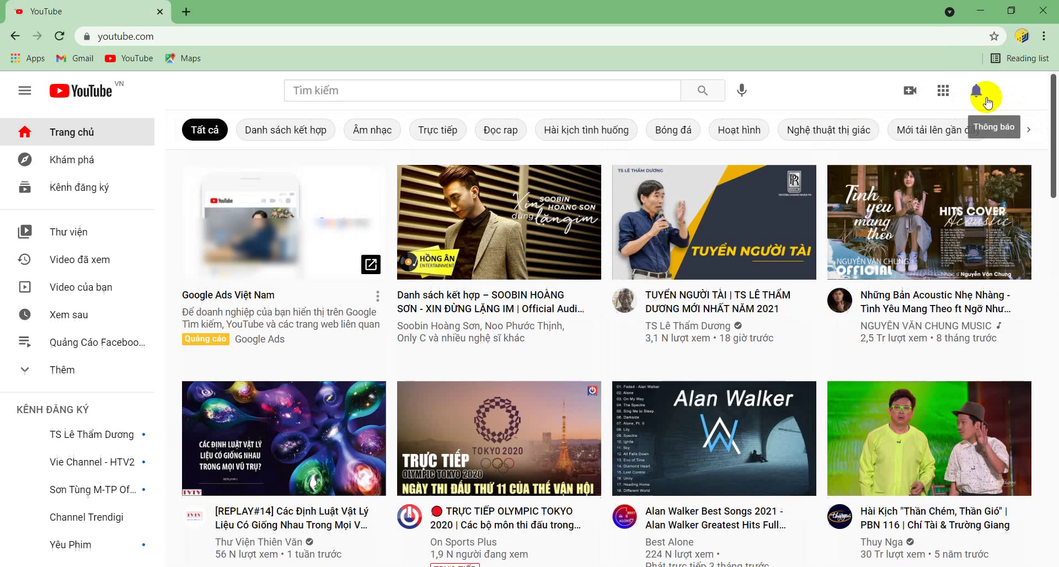
left_click(985, 98)
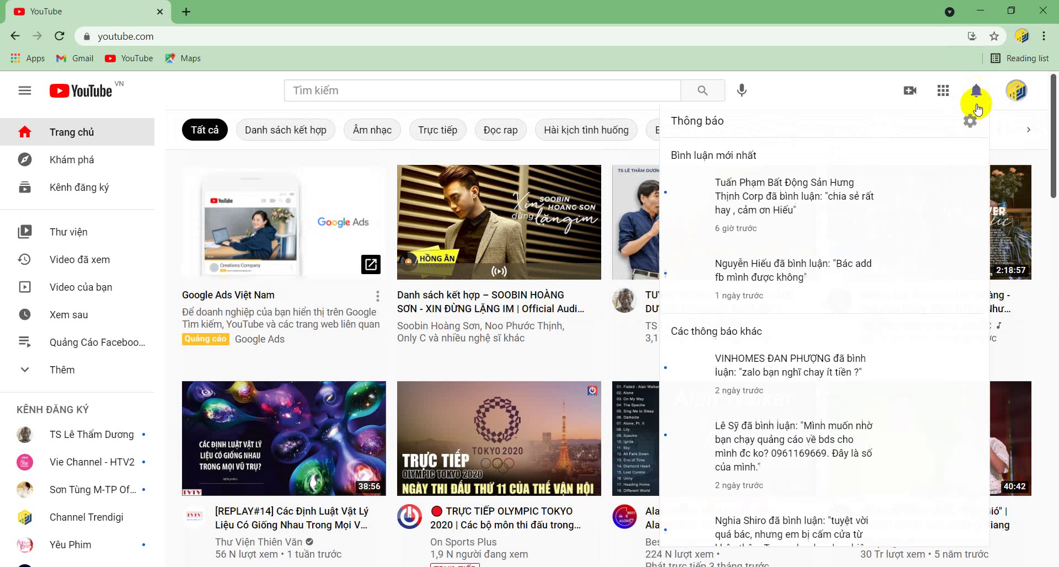
left_click(1019, 95)
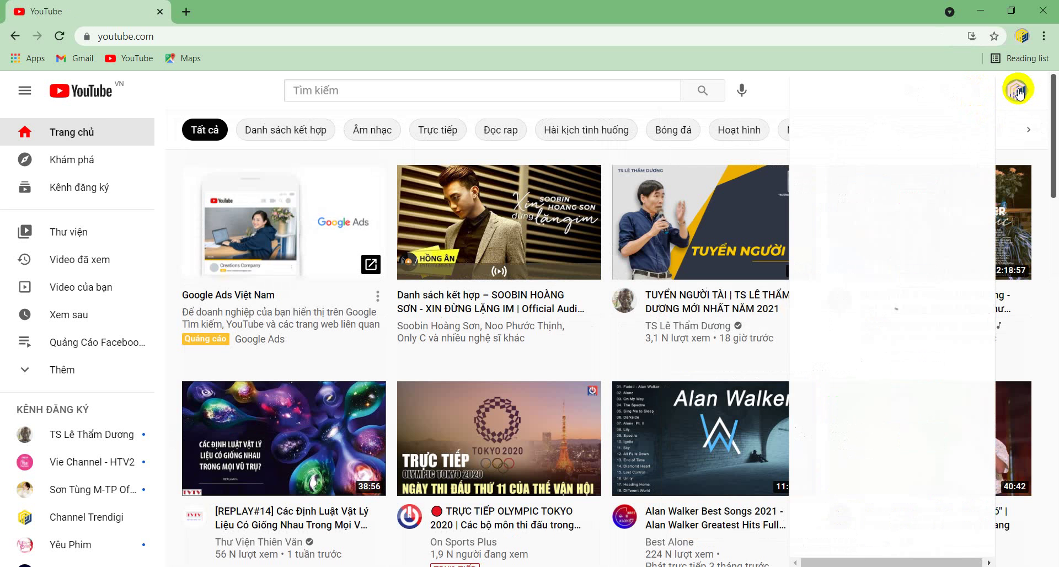
left_click(863, 209)
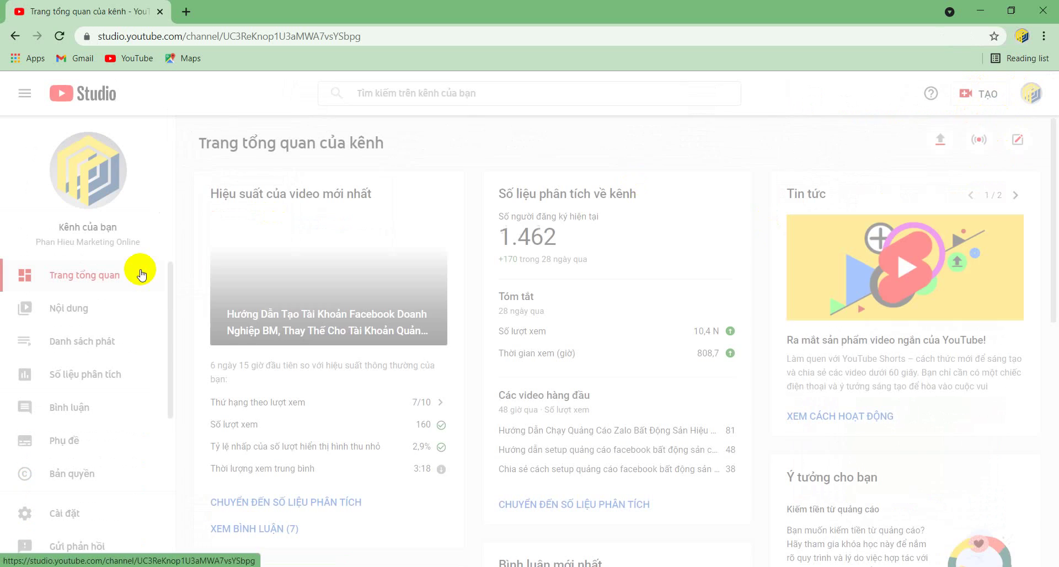
Review the channel dashboard and highlight the comment "zalo bạn nghĩ chay ít tiền ?" among the latest comments.
scroll(497, 295, "down", 10)
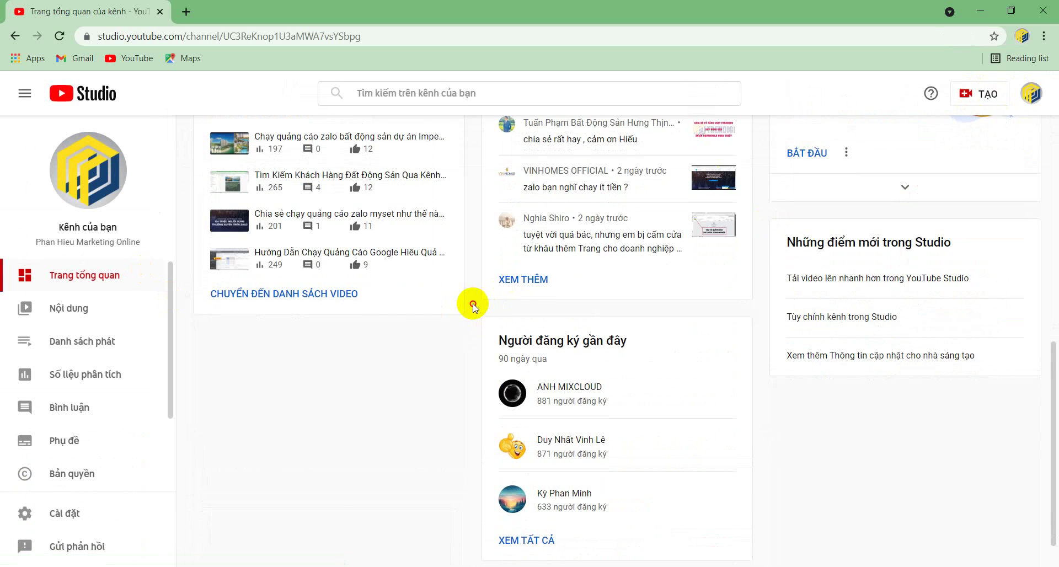
scroll(474, 302, "up", 10)
scroll(783, 242, "down", 4)
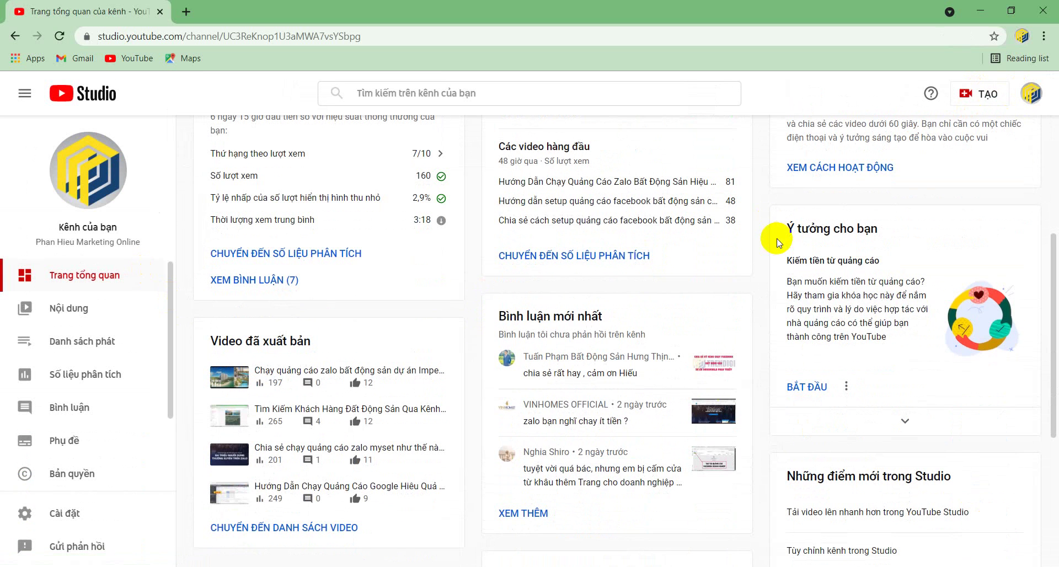
left_click_drag(522, 423, 633, 423)
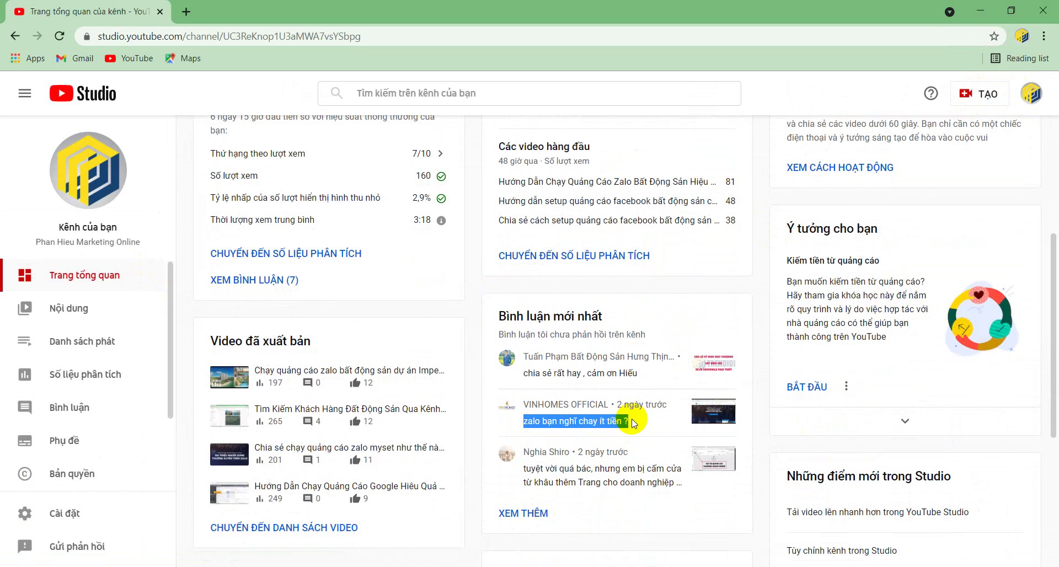
right_click(581, 422)
left_click(780, 436)
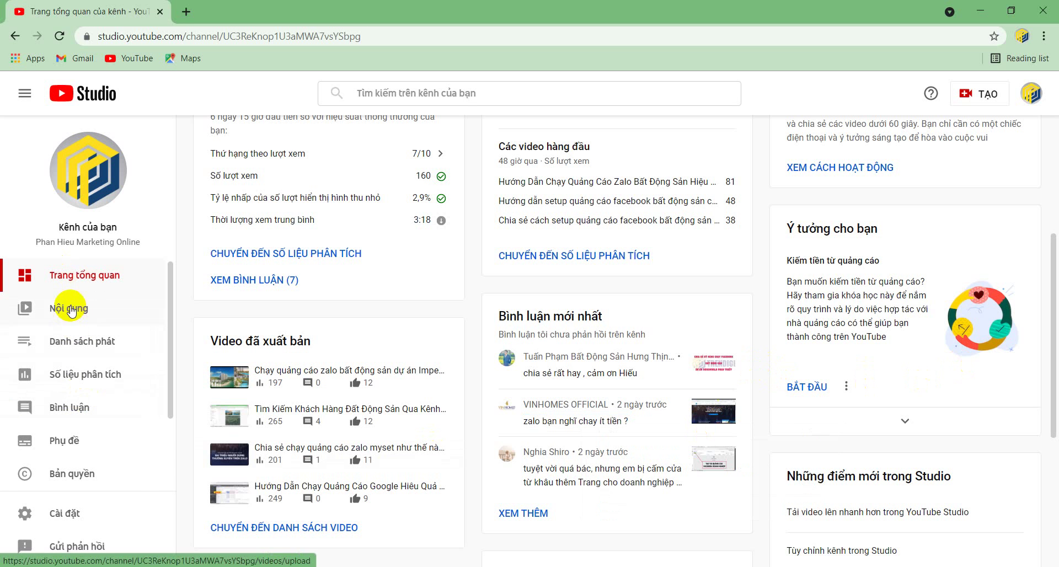
In the channel's comments, like and heart the VINHOMES OFFICIAL comment and reply "đúng rồi bạn. chắc bạn chạy mắc hã.".
left_click(95, 342)
left_click(85, 409)
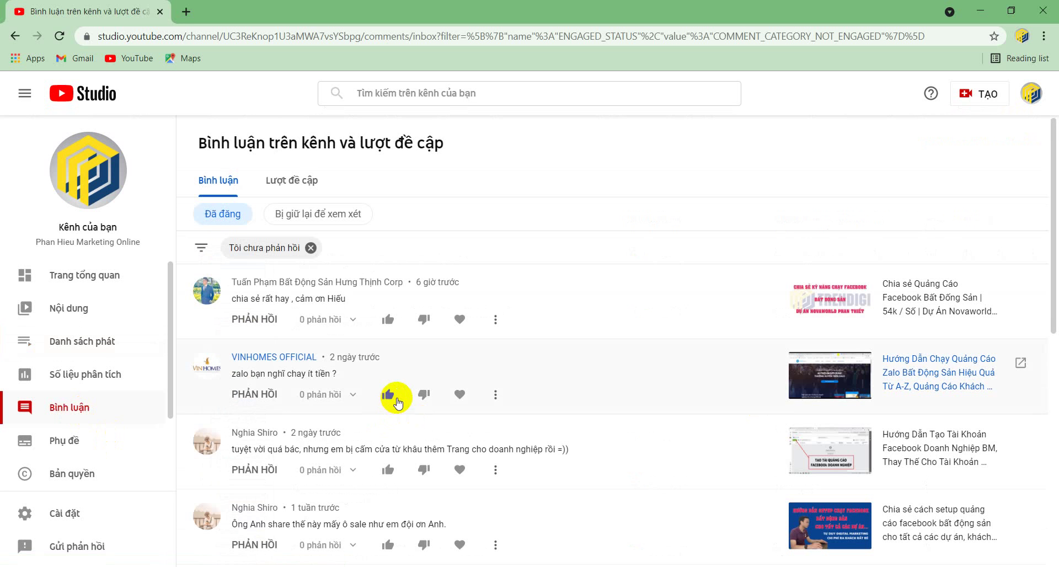
left_click(467, 395)
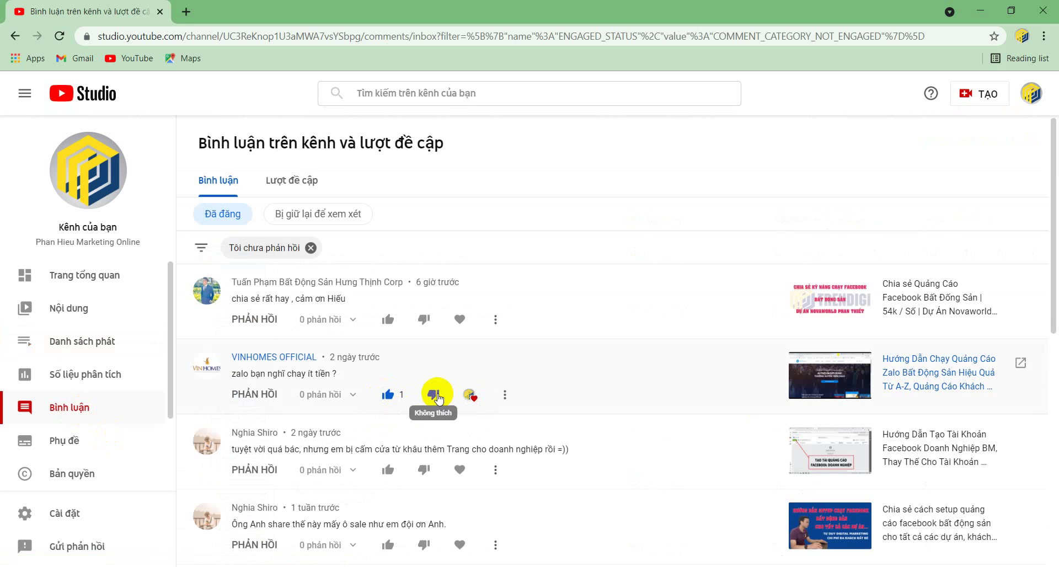
left_click(504, 395)
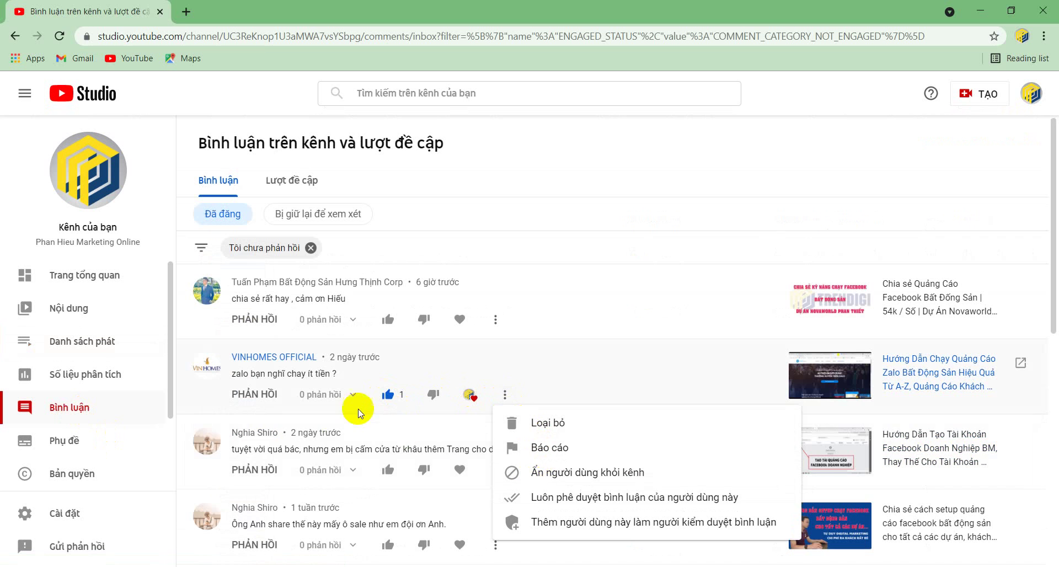
left_click(263, 393)
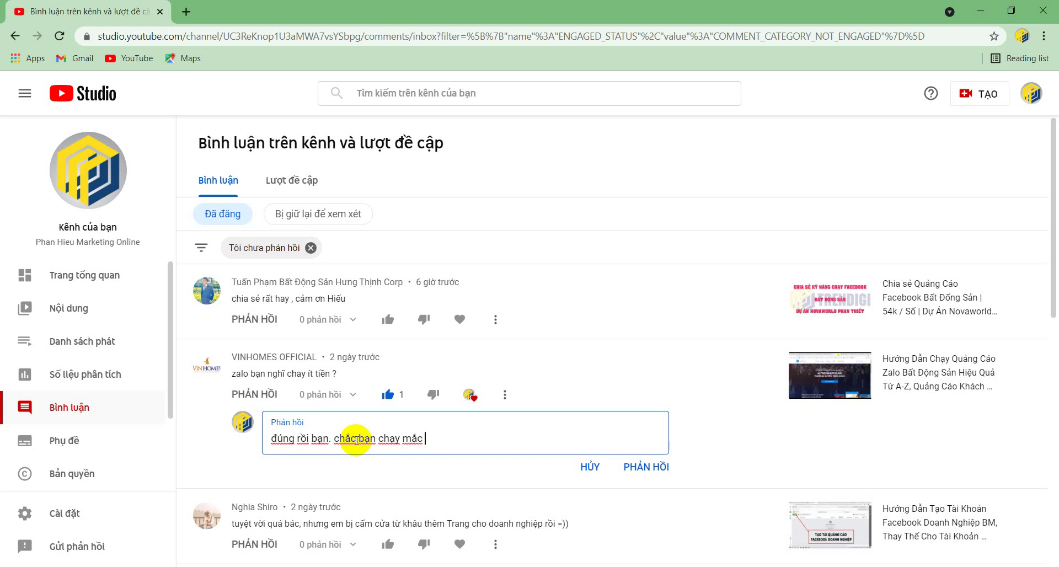
left_click(645, 467)
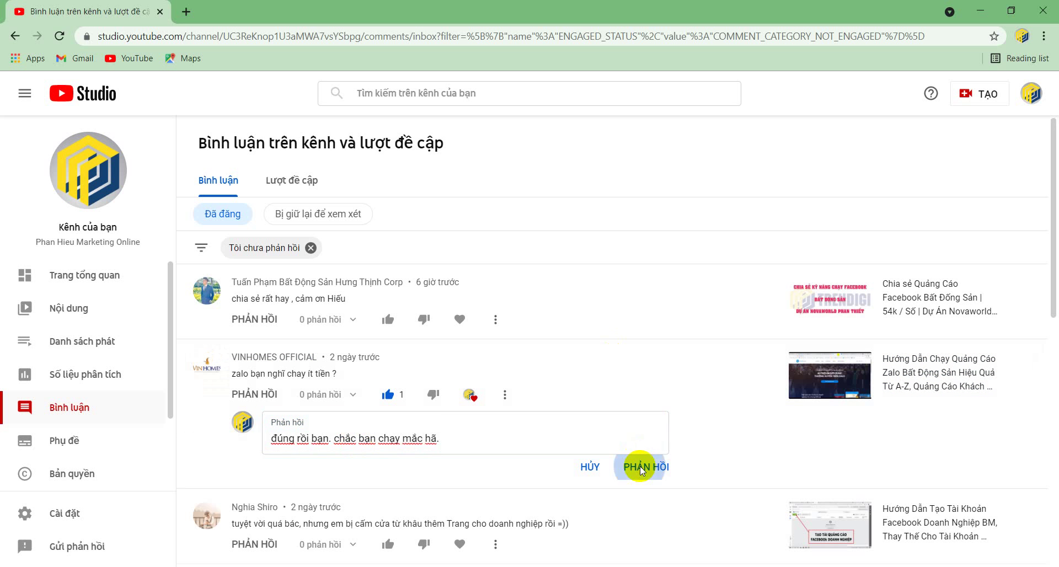
Highlight the newest thank-you comment and like the unanswered comments from "tuyệt vời quá bác" down to "Chia sẻ bổ ích quá anh".
left_click_drag(229, 298, 362, 304)
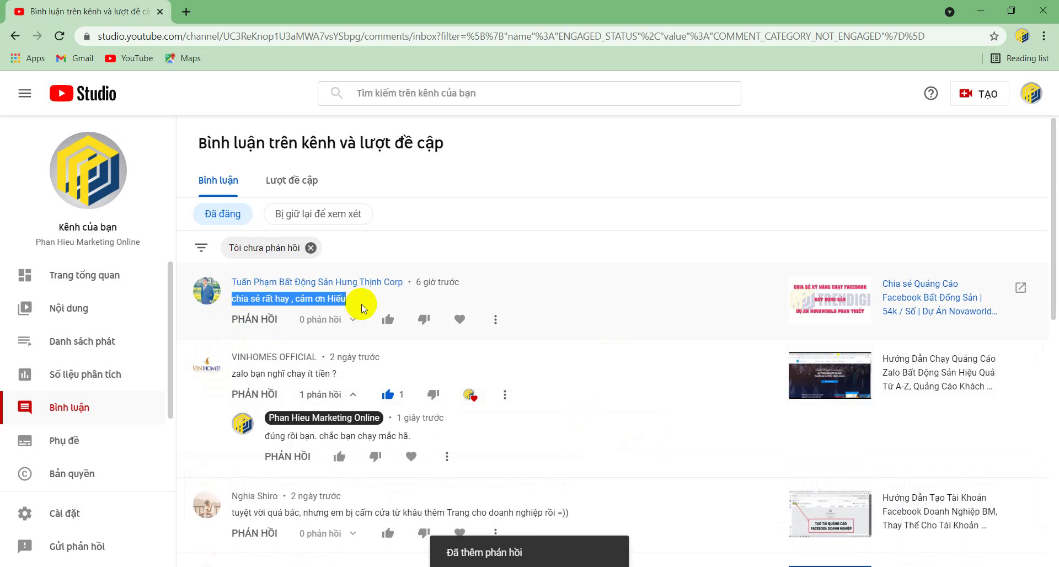
scroll(363, 322, "down", 3)
left_click(388, 395)
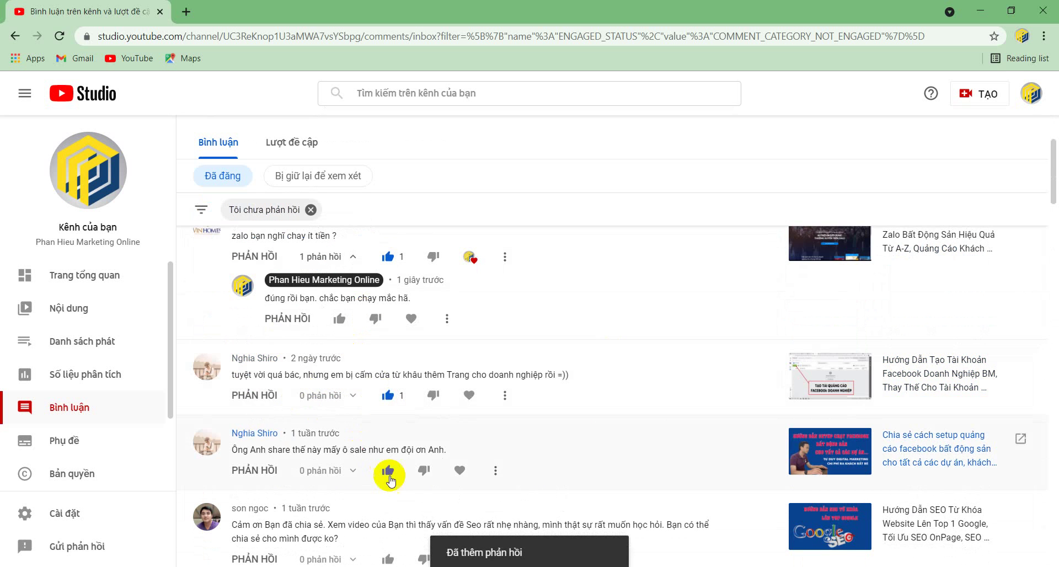
left_click(384, 480)
scroll(408, 425, "down", 5)
left_click(388, 283)
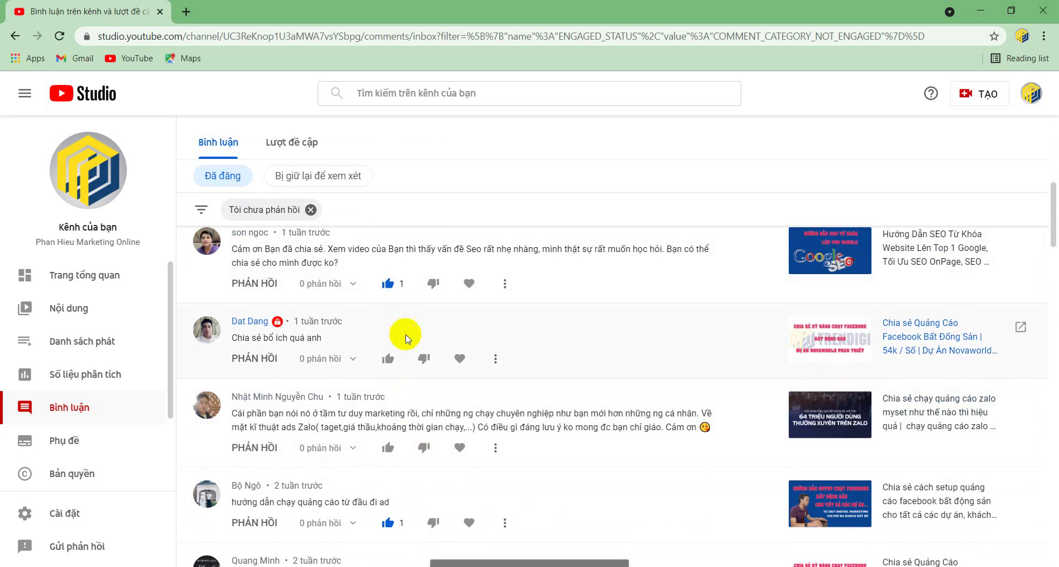
left_click(388, 359)
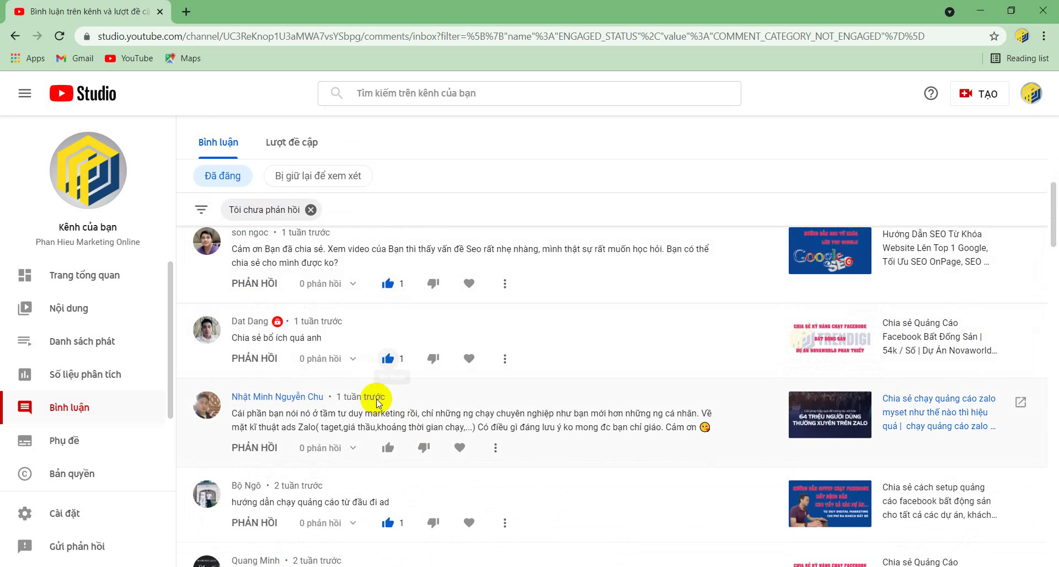